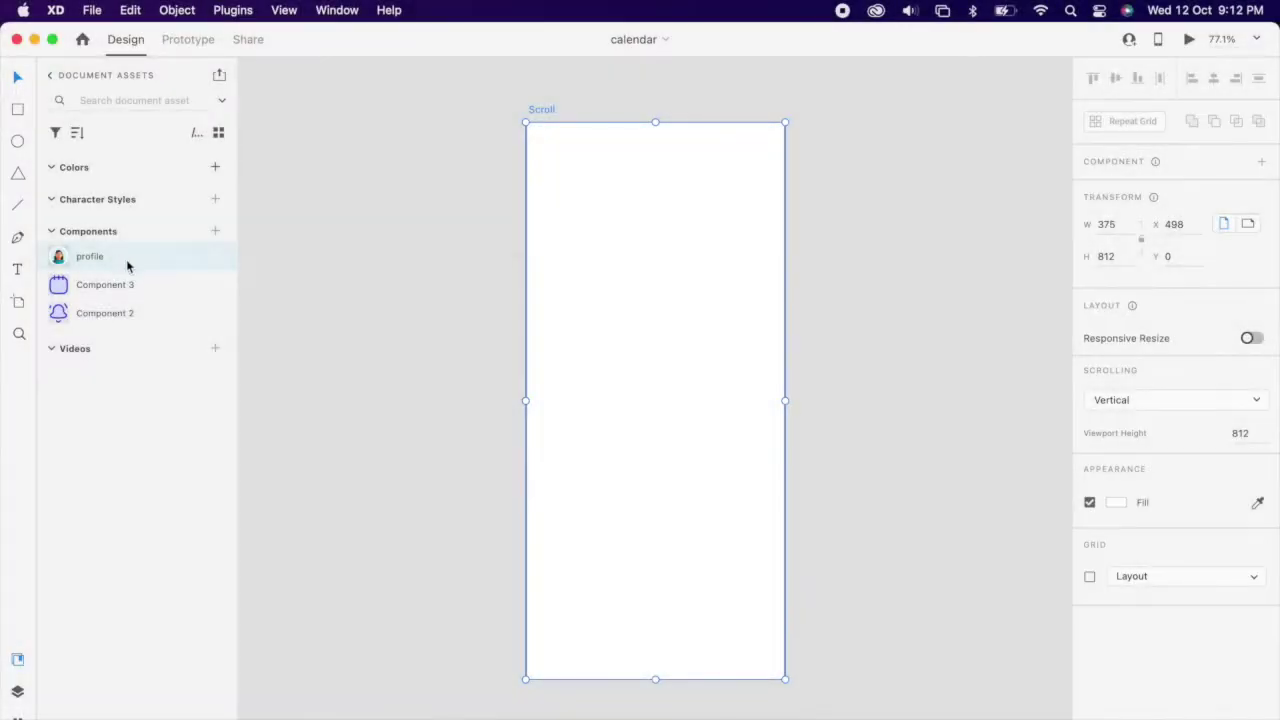
Place the profile component near the top of the artboard and centre it horizontally
{"action": "left_click_drag", "start_coordinate": [127, 265], "coordinate": [676, 172]}
{"action": "left_click", "coordinate": [1216, 84]}
{"action": "left_click", "coordinate": [743, 272]}
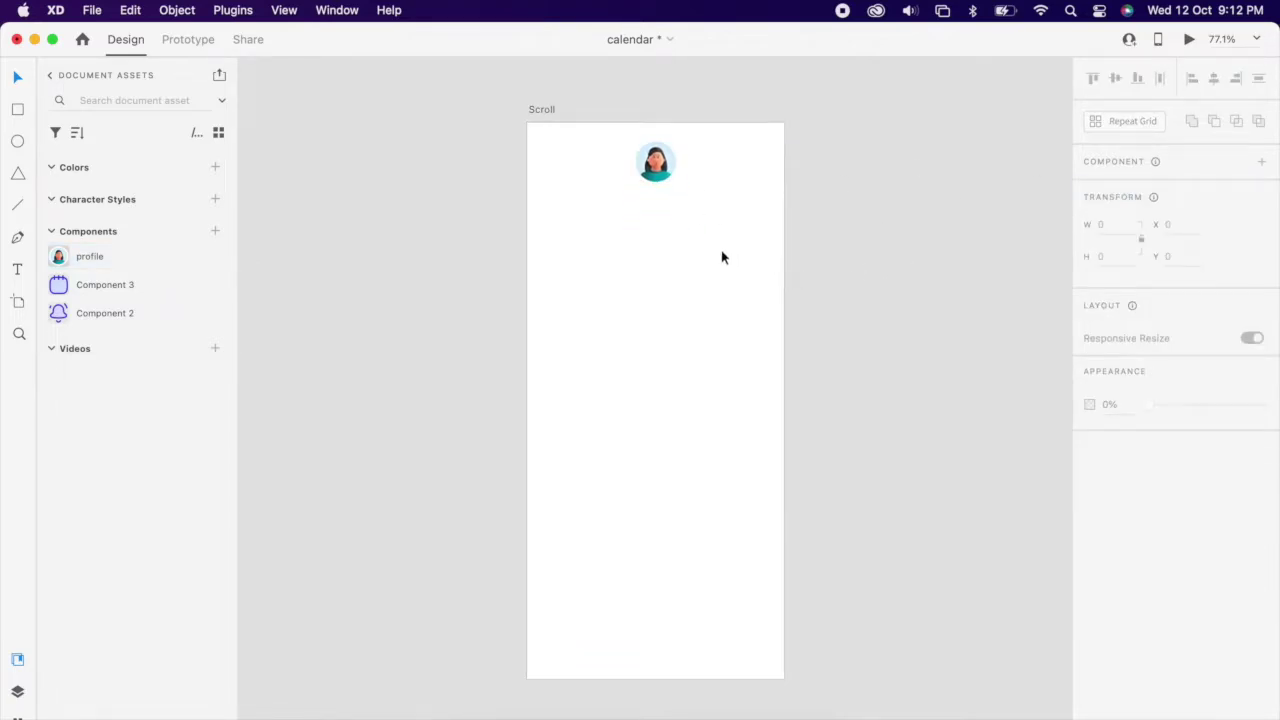
Set the artboard's fill colour to #F4F4F4
{"action": "left_click", "coordinate": [720, 256]}
{"action": "left_click", "coordinate": [1117, 505]}
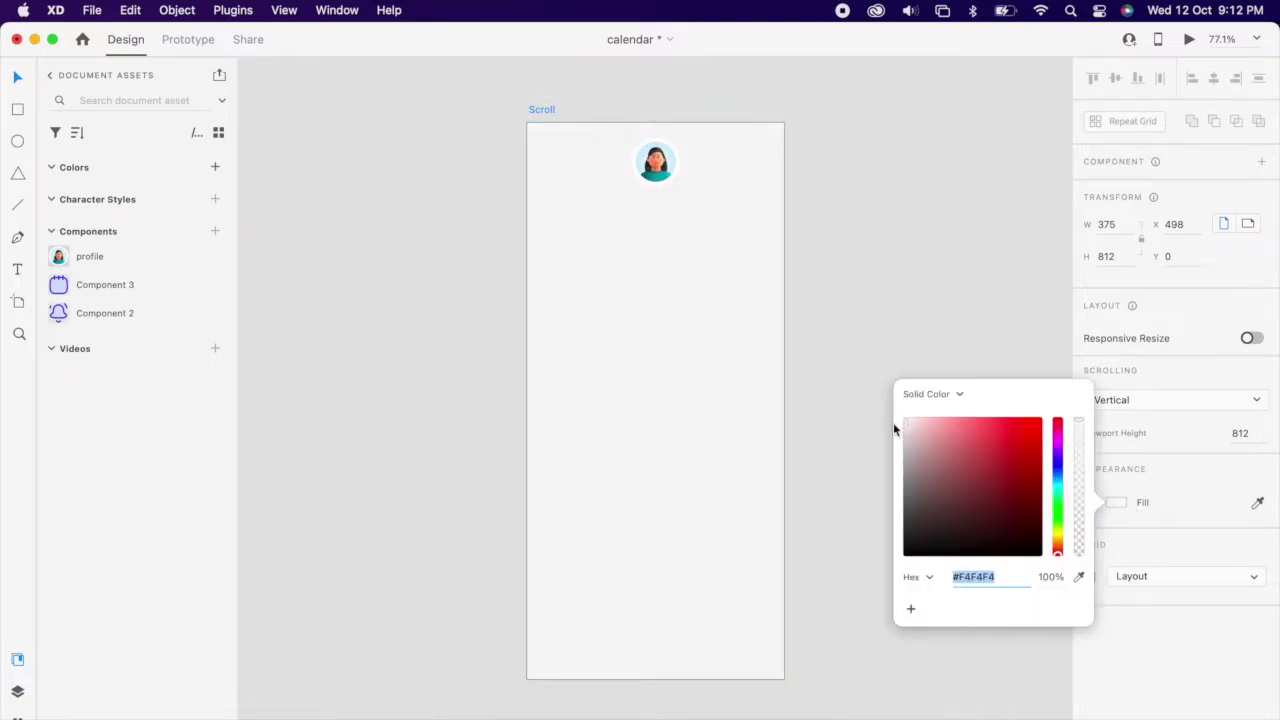
{"action": "left_click", "coordinate": [893, 247]}
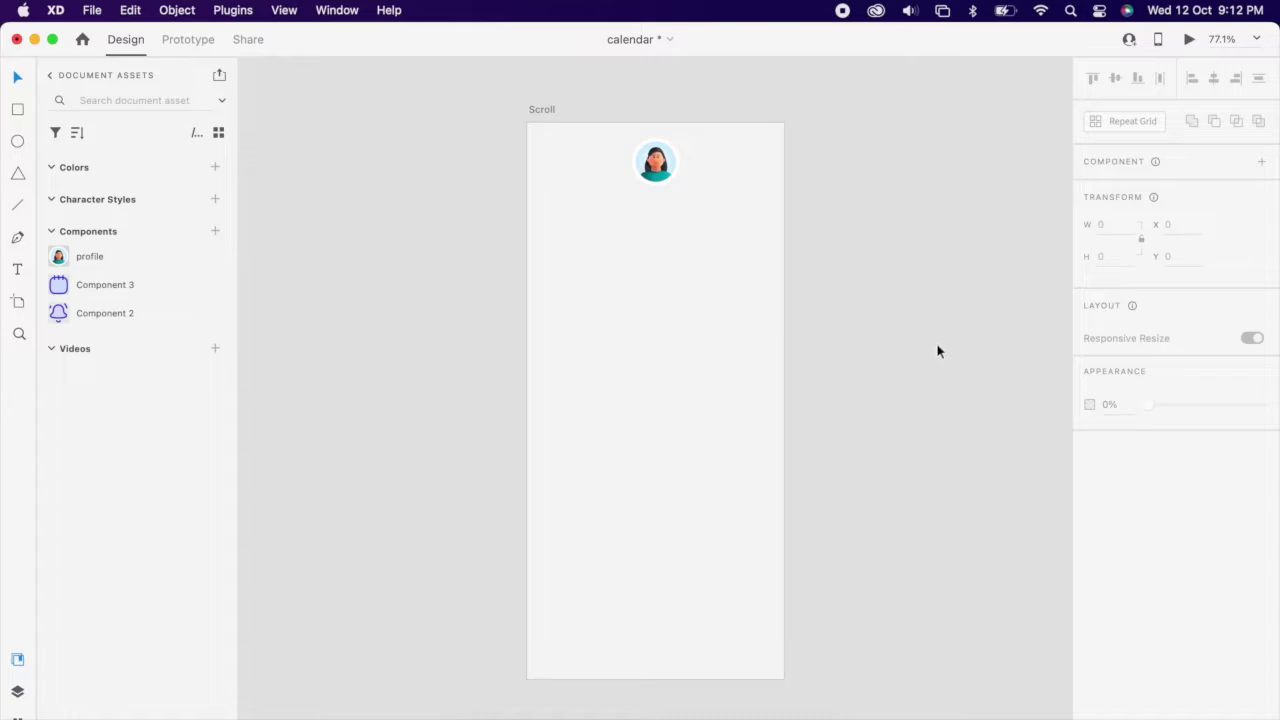
Draw a white, fully rounded bar near the bottom of the artboard and centre it horizontally
{"action": "mouse_move", "coordinate": [551, 613]}
{"action": "left_mouse_down"}
{"action": "mouse_move", "coordinate": [749, 665]}
{"action": "mouse_move", "coordinate": [706, 663]}
{"action": "mouse_move", "coordinate": [668, 634]}
{"action": "left_mouse_up"}
{"action": "left_click", "coordinate": [1213, 82]}
{"action": "left_click", "coordinate": [686, 535]}
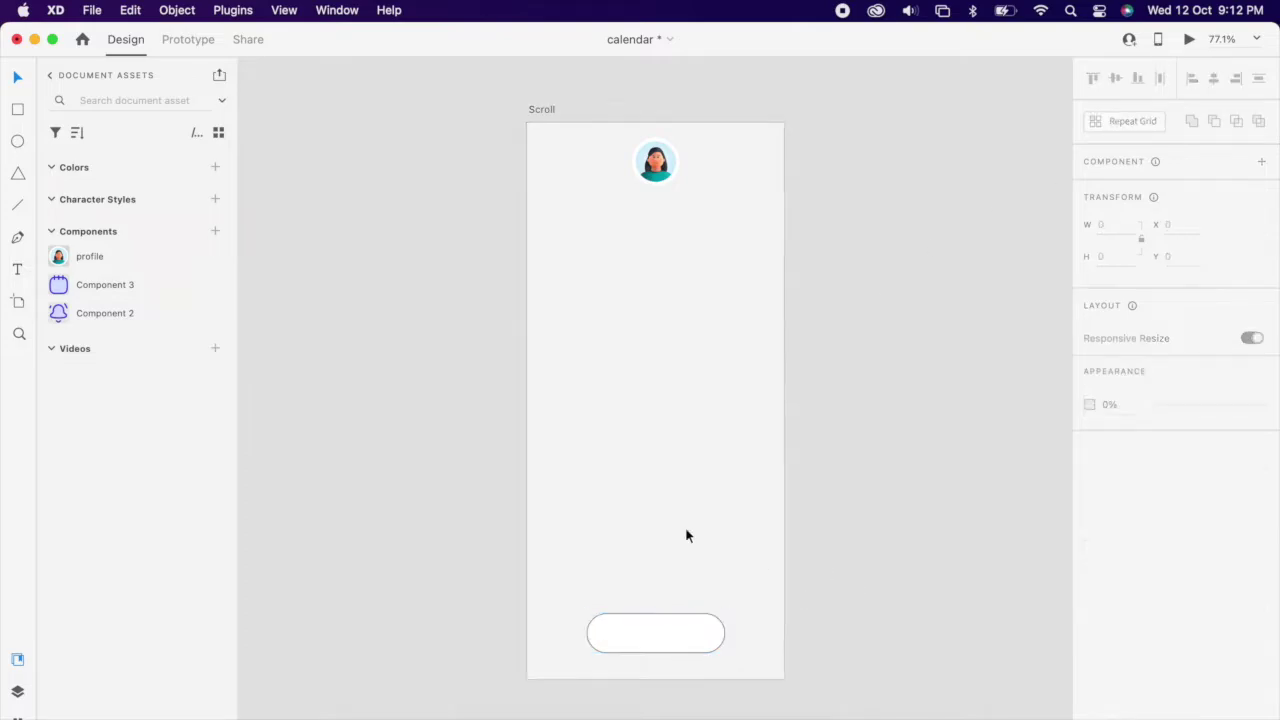
Add the calendar and bell icon components to the artboard and move them into the rounded bottom bar
{"action": "left_click", "coordinate": [124, 283], "text": "shift"}
{"action": "left_click_drag", "start_coordinate": [124, 283], "coordinate": [600, 484]}
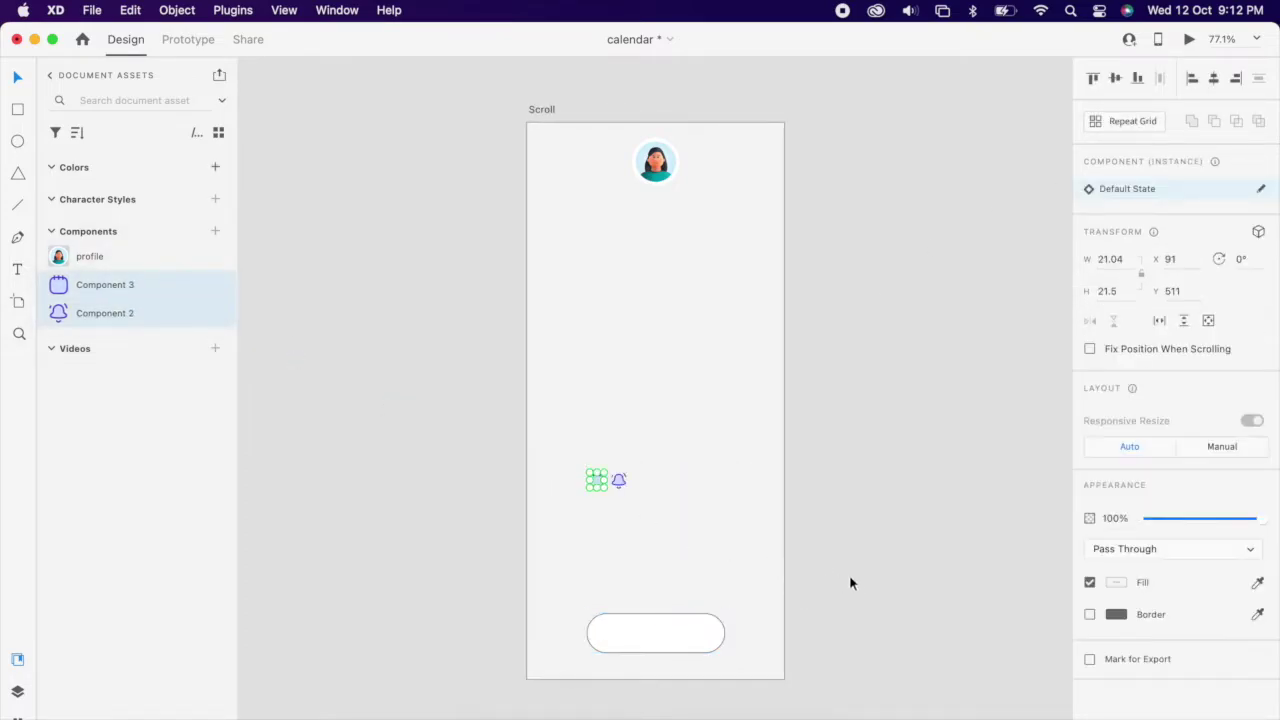
{"action": "left_click", "coordinate": [643, 506]}
{"action": "scroll", "coordinate": [643, 506], "scroll_direction": "down", "scroll_amount": 2}
{"action": "scroll", "coordinate": [606, 414], "scroll_direction": "up", "scroll_amount": 3}
{"action": "left_click_drag", "start_coordinate": [557, 357], "coordinate": [702, 615]}
{"action": "left_click", "coordinate": [697, 671]}
Narrow the bottom bar and arrange the calendar and bell icons inside it, aligned on its vertical middle
{"action": "left_click", "coordinate": [760, 610]}
{"action": "left_click_drag", "start_coordinate": [782, 608], "coordinate": [737, 614]}
{"action": "left_click_drag", "start_coordinate": [637, 613], "coordinate": [626, 617]}
{"action": "left_click_drag", "start_coordinate": [766, 594], "coordinate": [582, 628]}
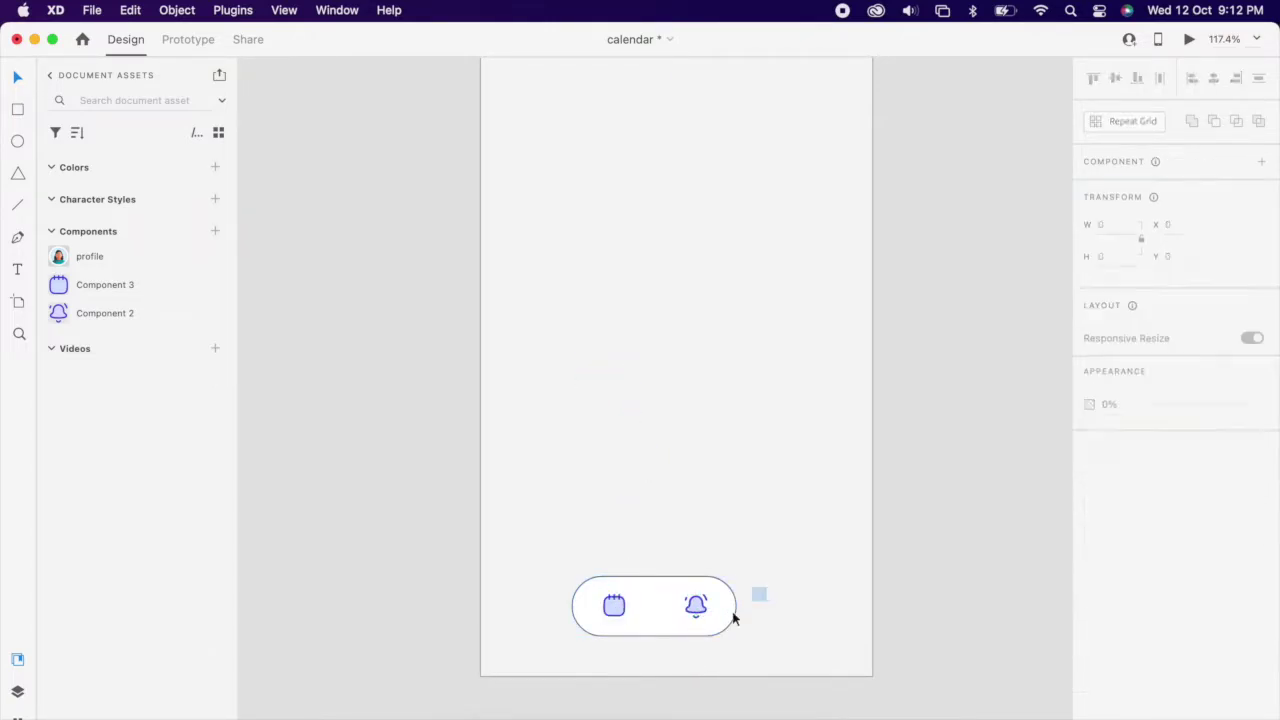
{"action": "left_click", "coordinate": [1117, 80]}
Draw a short vertical divider line between the calendar and bell icons and lighten it
{"action": "left_click", "coordinate": [616, 614]}
{"action": "scroll", "coordinate": [659, 614], "scroll_direction": "down", "scroll_amount": 2}
{"action": "scroll", "coordinate": [666, 473], "scroll_direction": "up", "scroll_amount": 3}
{"action": "key", "text": "p"}
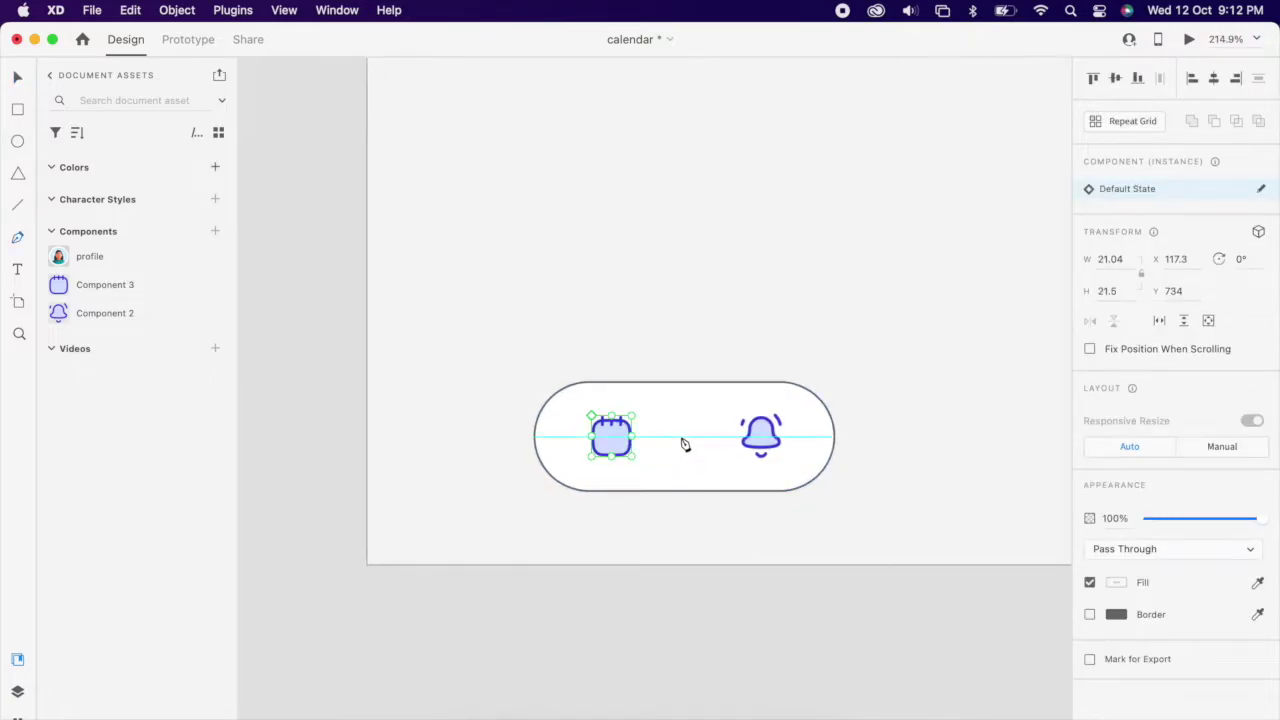
{"action": "left_click", "coordinate": [688, 462]}
{"action": "left_click", "coordinate": [688, 408]}
{"action": "left_click", "coordinate": [1116, 509]}
{"action": "left_click", "coordinate": [894, 550]}
{"action": "left_click", "coordinate": [689, 443]}
{"action": "key", "text": "2"}
Remove the bottom bar's border and group the bar with its icons and divider
{"action": "left_click", "coordinate": [800, 470]}
{"action": "left_click", "coordinate": [1089, 611]}
{"action": "left_click_drag", "start_coordinate": [870, 515], "coordinate": [600, 415]}
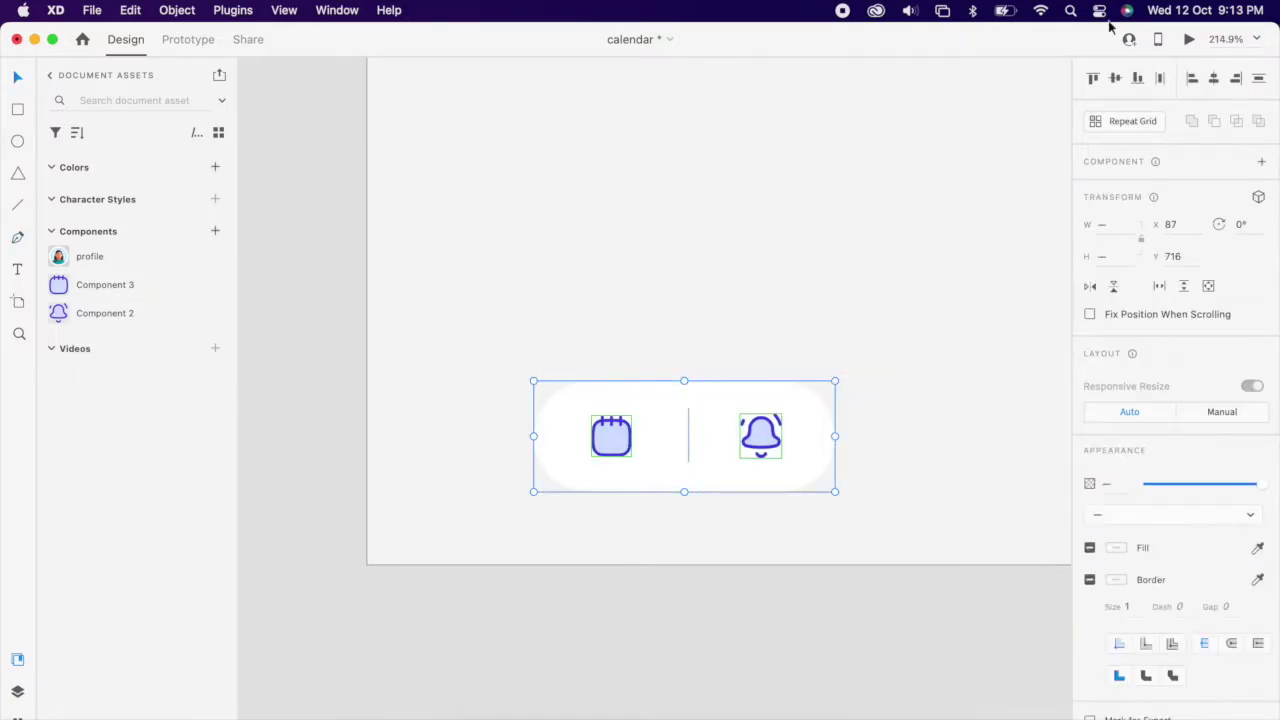
{"action": "left_click", "coordinate": [814, 463], "text": "shift"}
{"action": "left_click", "coordinate": [814, 463], "text": "shift"}
{"action": "right_click", "coordinate": [800, 463]}
{"action": "left_click", "coordinate": [866, 440]}
{"action": "left_click", "coordinate": [866, 329]}
{"action": "scroll", "coordinate": [866, 329], "scroll_direction": "down", "scroll_amount": 4}
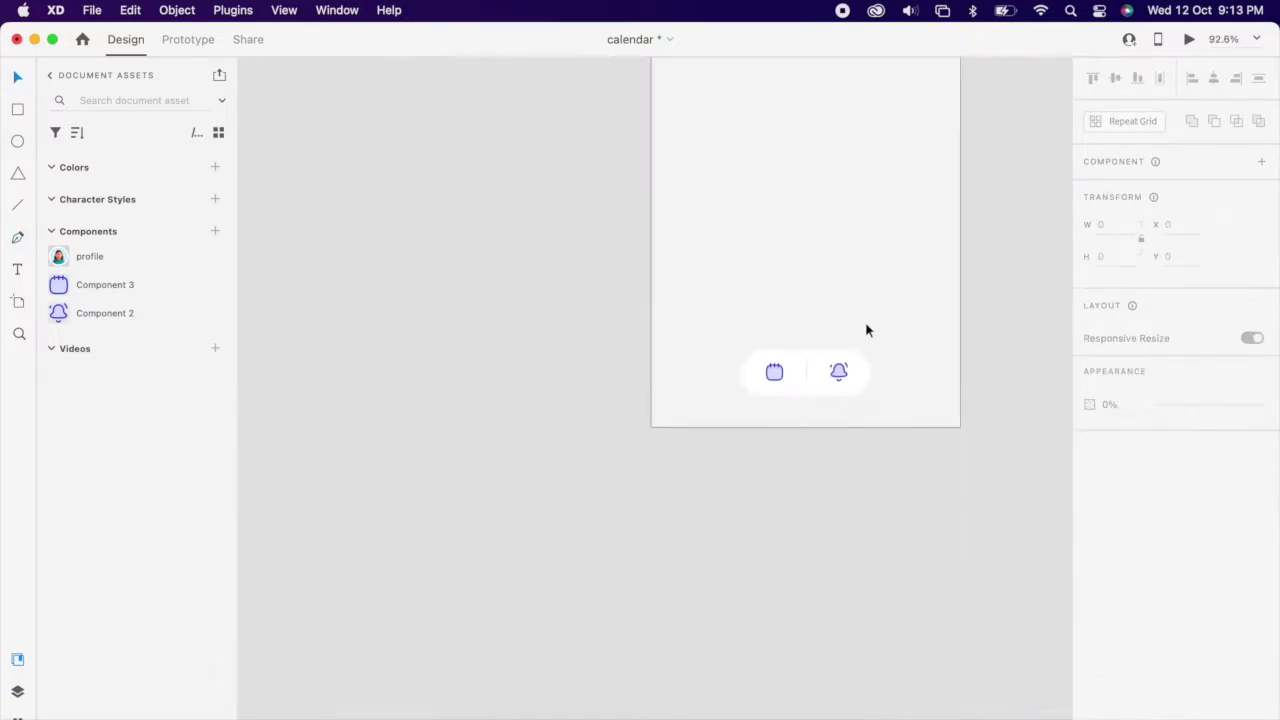
Move the profile picture slightly lower on the artboard
{"action": "scroll", "coordinate": [840, 336], "scroll_direction": "up", "scroll_amount": 2}
{"action": "scroll", "coordinate": [773, 195], "scroll_direction": "up", "scroll_amount": 2}
{"action": "left_click_drag", "start_coordinate": [664, 154], "coordinate": [661, 166]}
Add a "Hey" greeting with the person's first name in Lexend SemiBold 25, centred just below the profile picture
{"action": "key", "text": "t"}
{"action": "left_click", "coordinate": [649, 241]}
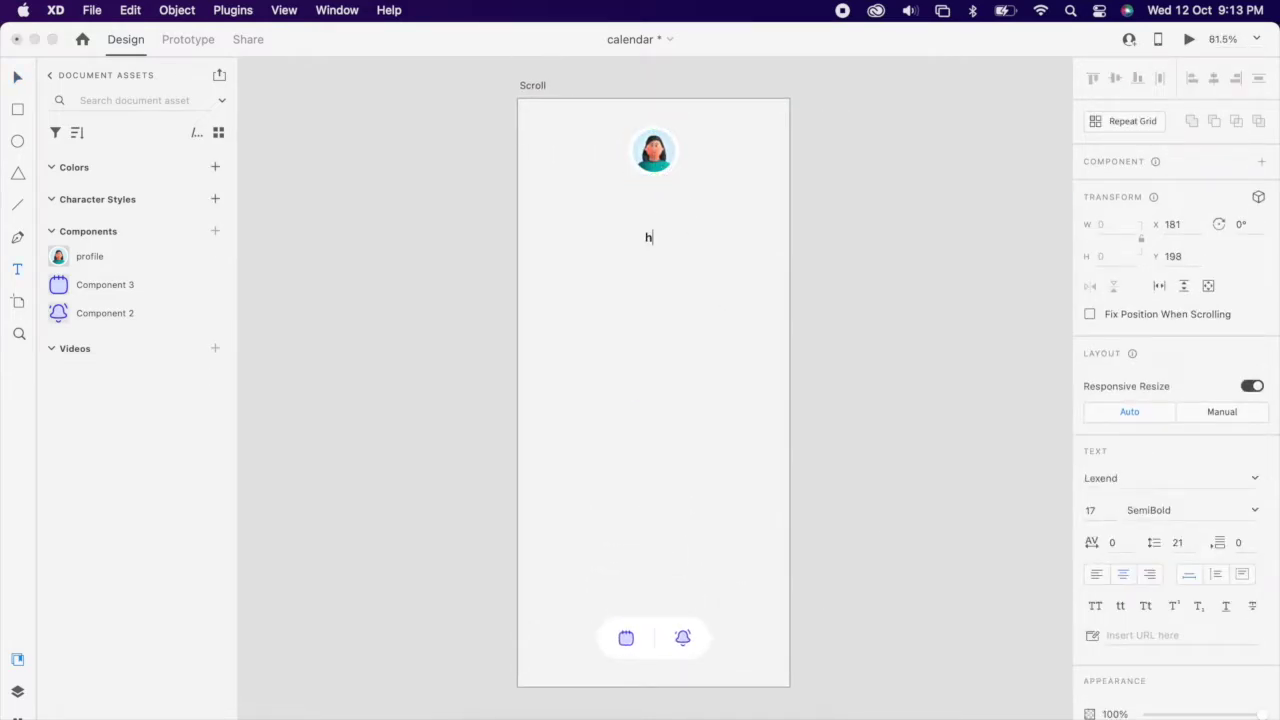
{"action": "type", "text": "Hey emma"}
{"action": "key", "text": "Escape"}
{"action": "left_click_drag", "start_coordinate": [672, 243], "coordinate": [649, 215]}
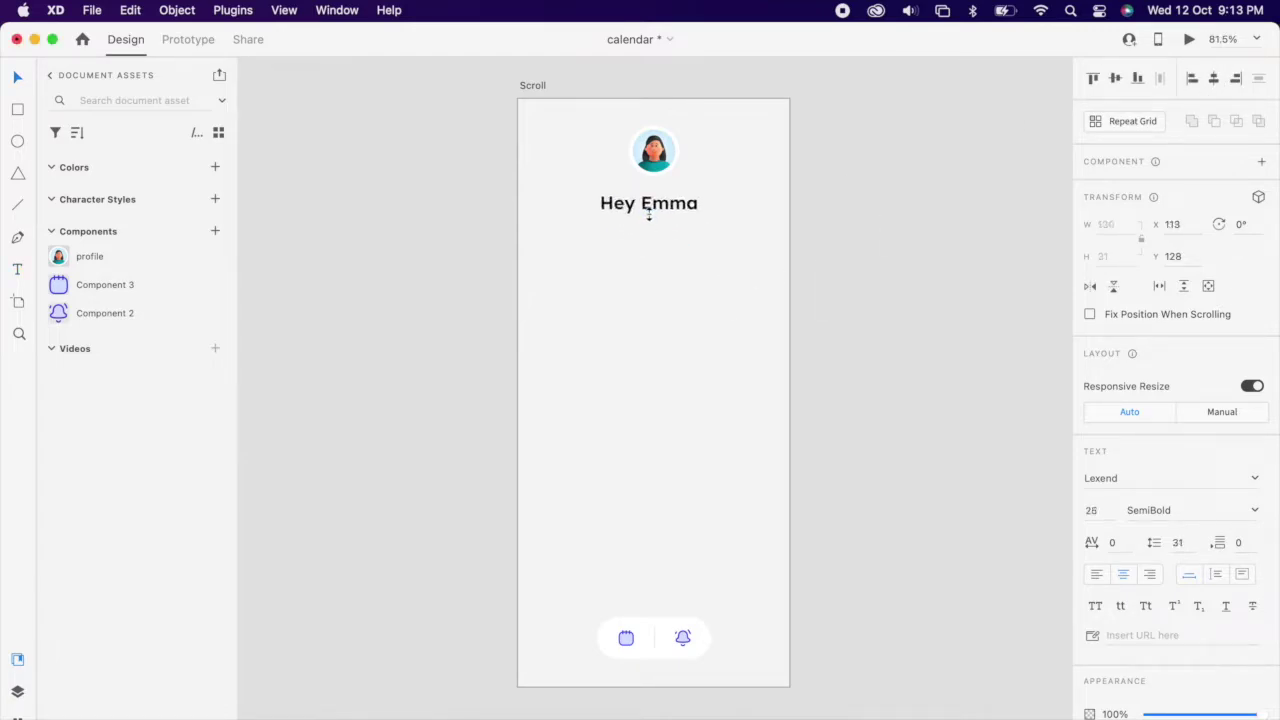
{"action": "left_click", "coordinate": [1212, 80]}
{"action": "left_click_drag", "start_coordinate": [679, 210], "coordinate": [679, 201]}
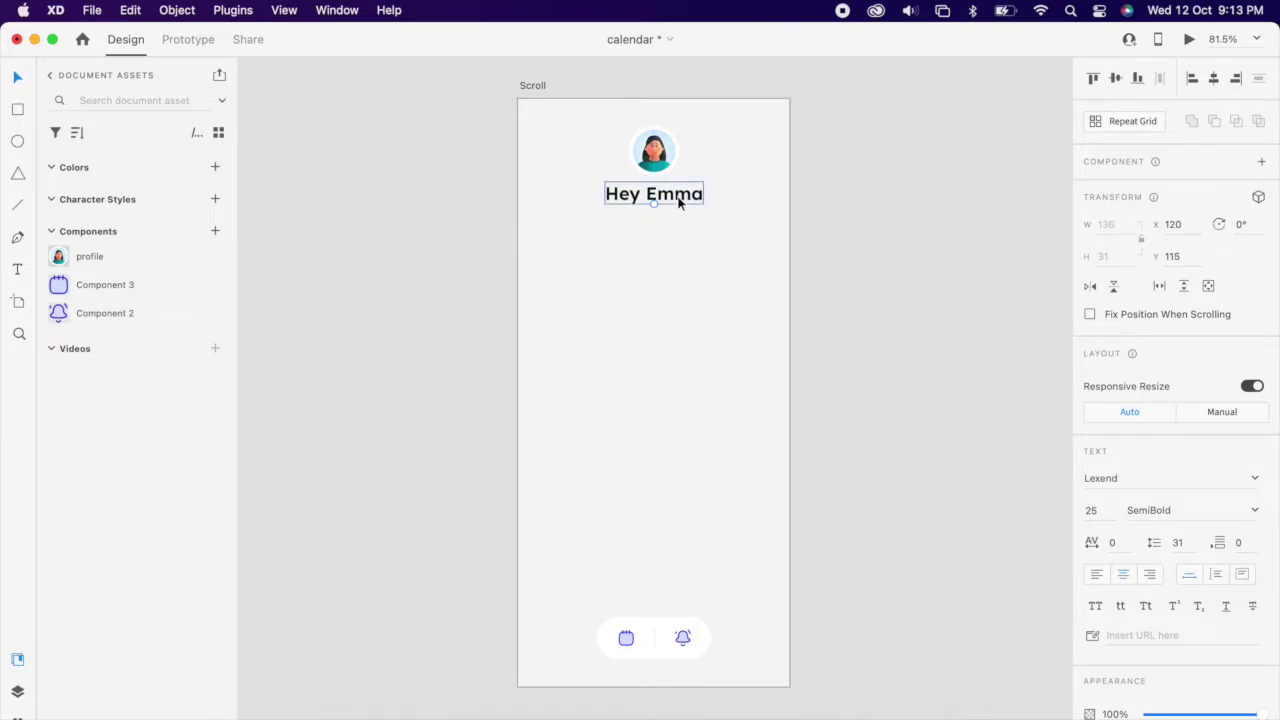
{"action": "left_click", "coordinate": [702, 256]}
Duplicate the greeting text to the middle of the artboard and change the copy to "No event found"
{"action": "left_click_drag", "start_coordinate": [675, 201], "coordinate": [675, 362]}
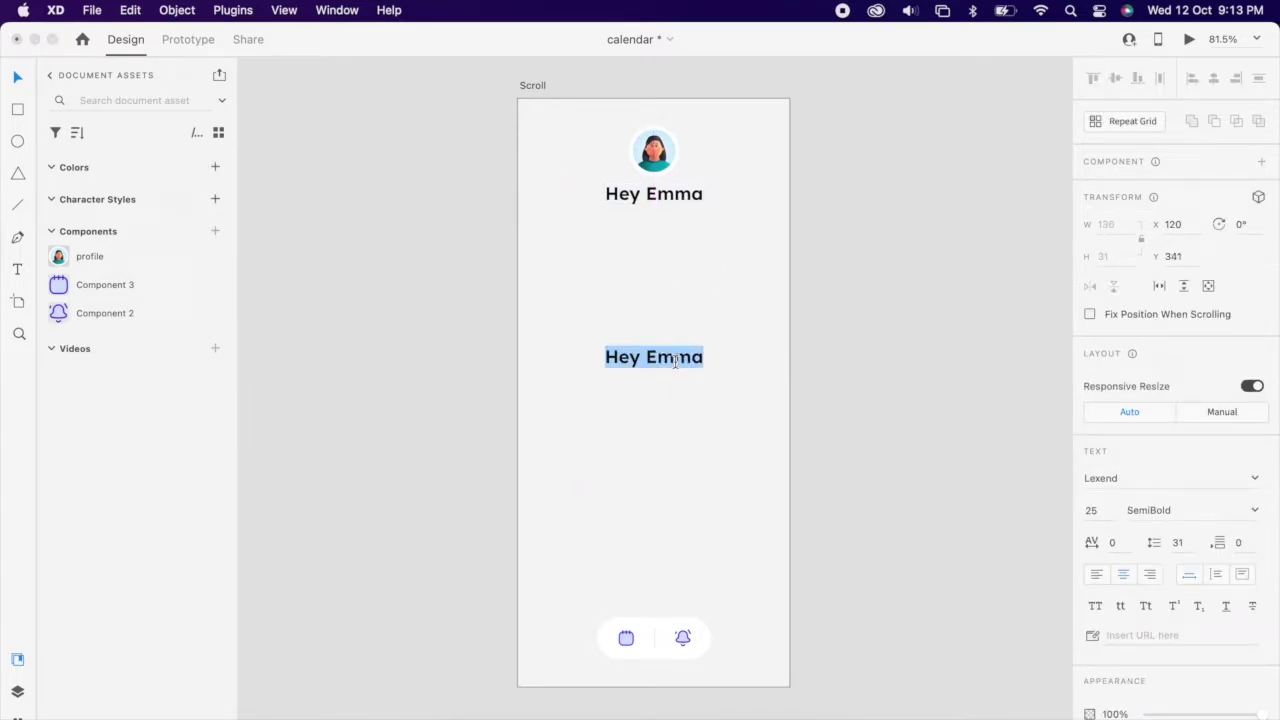
{"action": "key", "text": "BackSpace"}
{"action": "type", "text": "no e"}
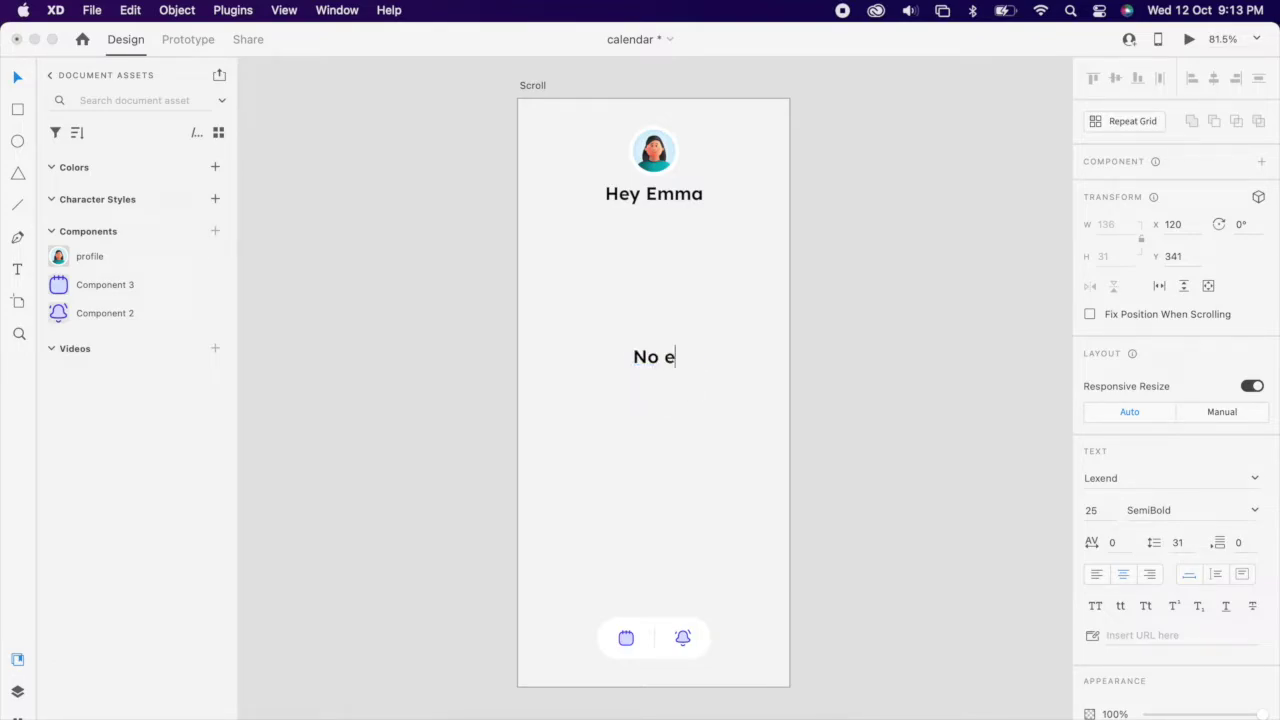
{"action": "type", "text": "vent found"}
{"action": "key", "text": "Escape"}
Duplicate the "No event found" text above itself and change the copy to "Pull down to add new event to your calendar"
{"action": "left_click_drag", "start_coordinate": [686, 371], "coordinate": [684, 322]}
{"action": "double_click", "coordinate": [682, 316]}
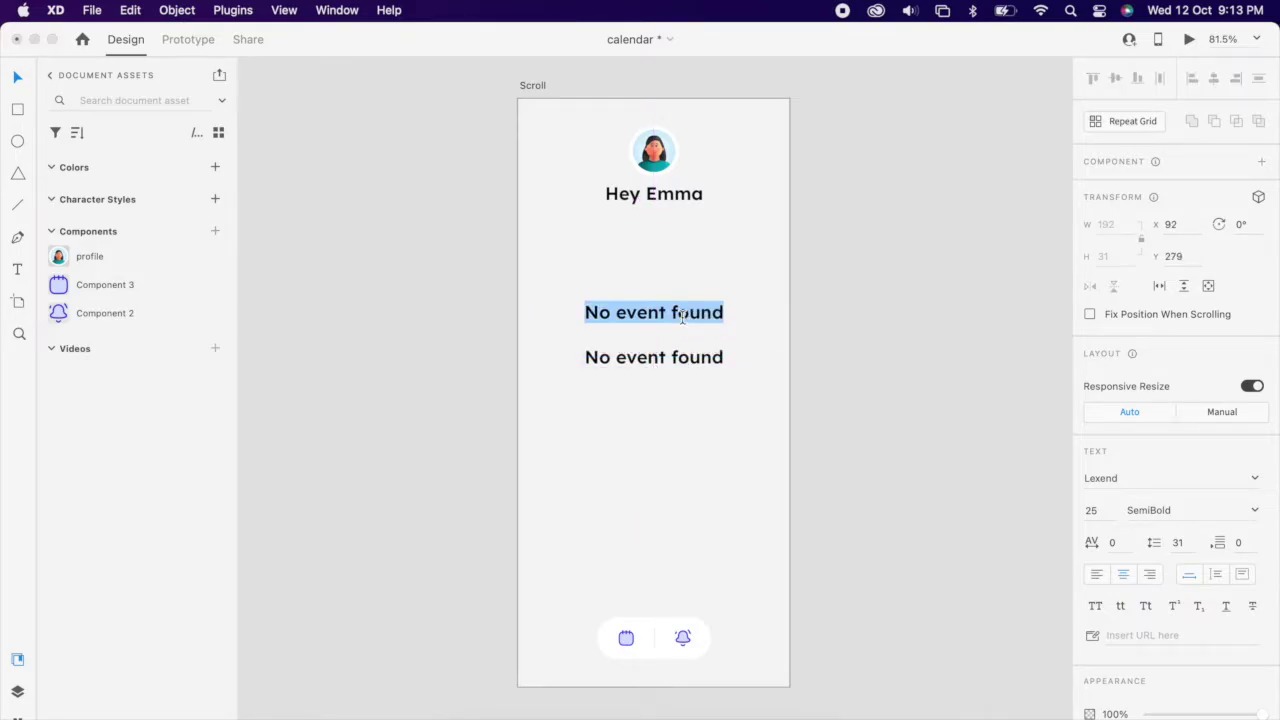
{"action": "type", "text": "Pull down to"}
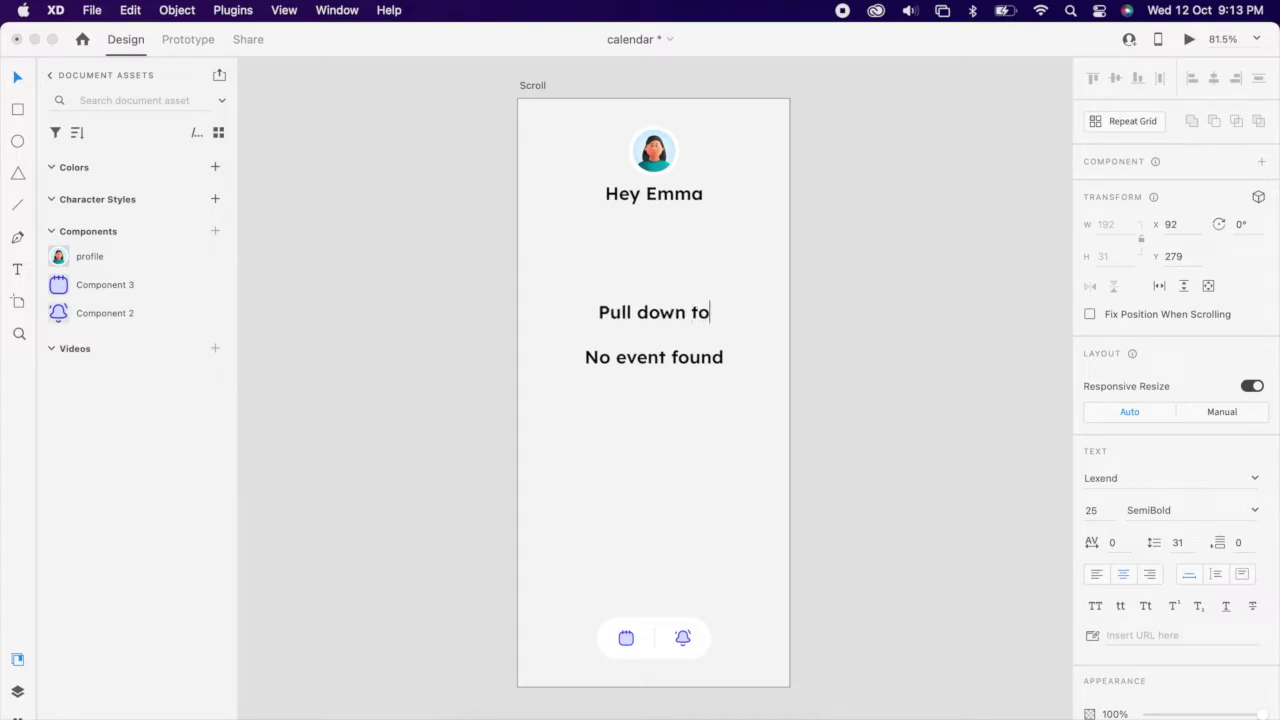
{"action": "type", "text": " add new "}
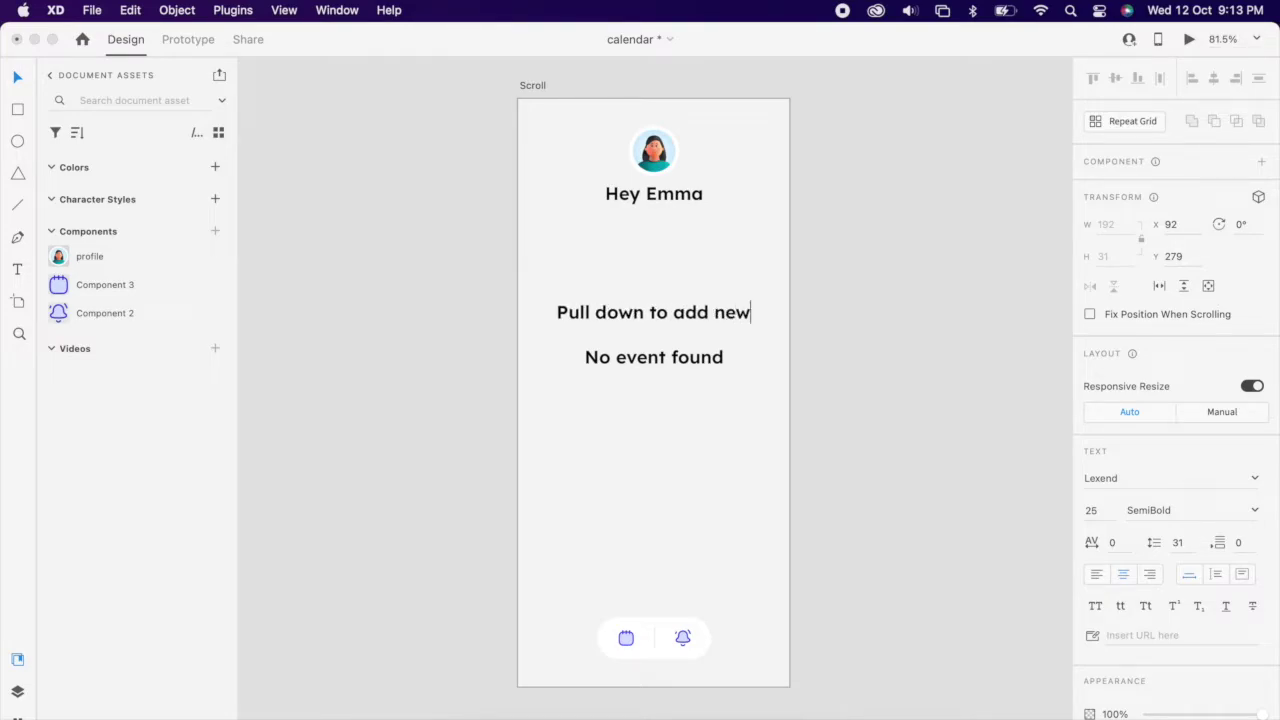
{"action": "type", "text": "eb"}
{"action": "key", "text": "BackSpace"}
{"action": "type", "text": "vent to"}
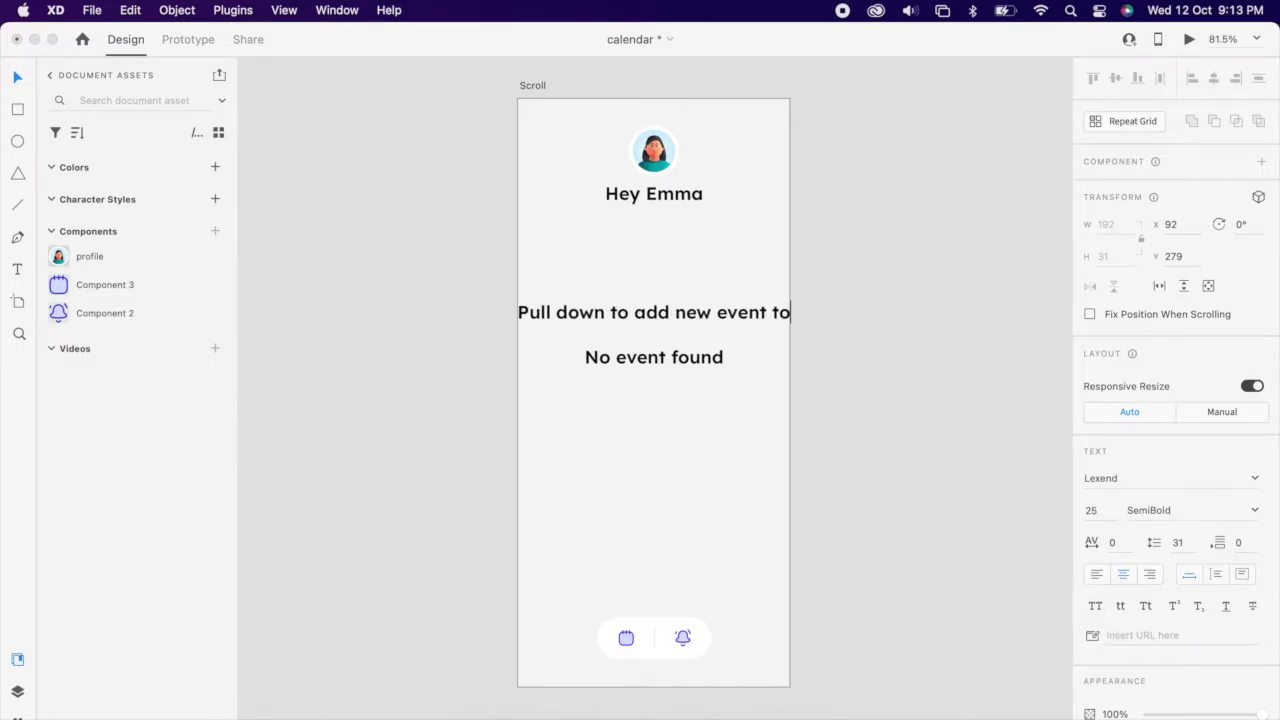
{"action": "type", "text": " your caln"}
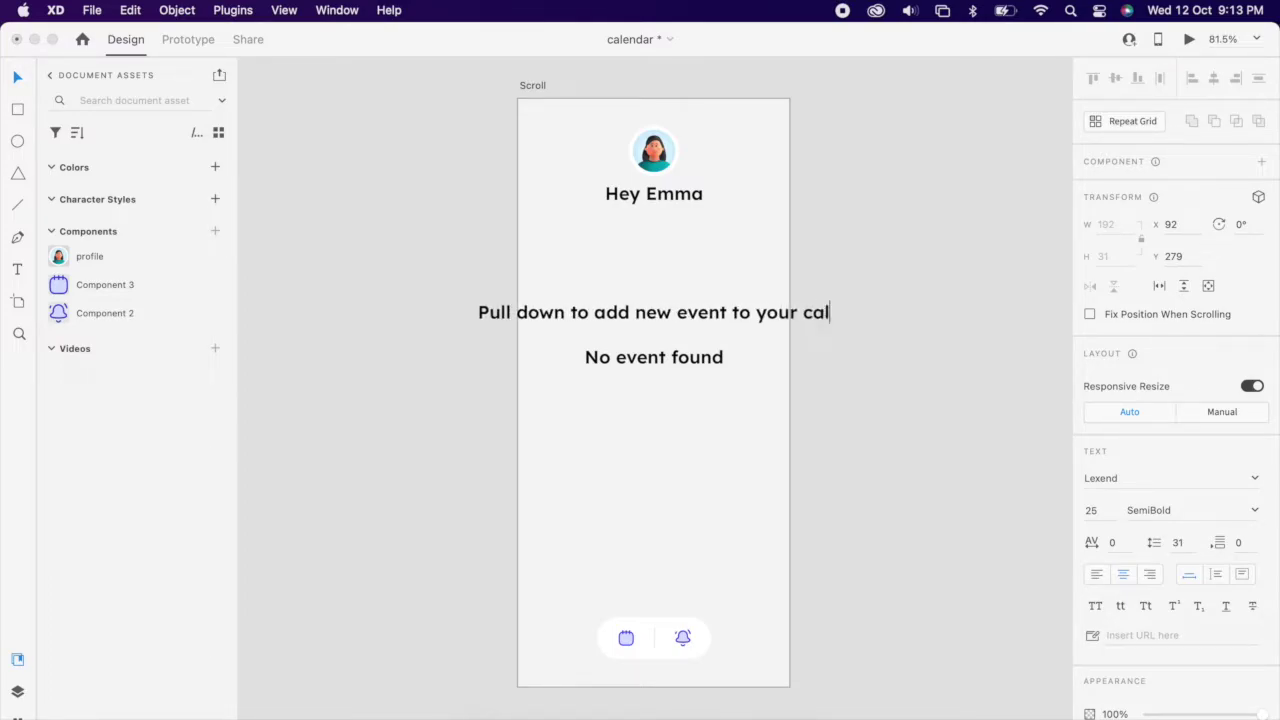
{"action": "key", "text": "BackSpace"}
{"action": "key", "text": "BackSpace"}
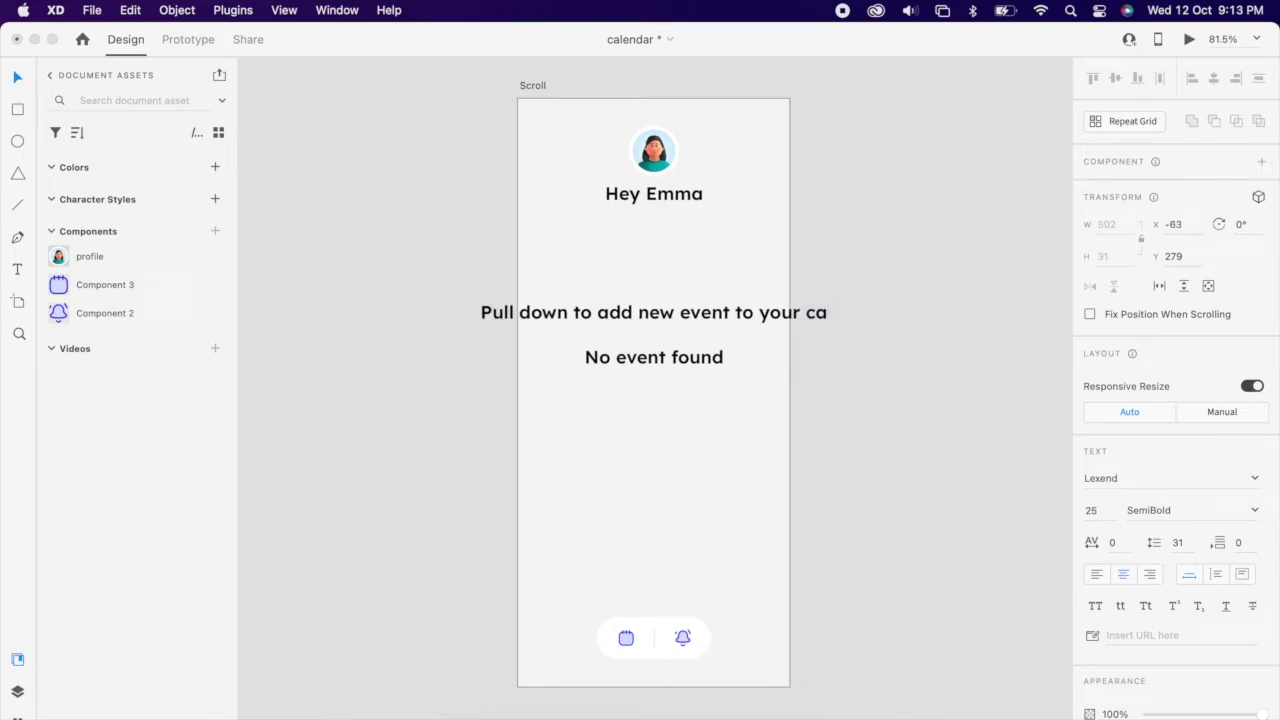
{"action": "type", "text": "lendar"}
{"action": "key", "text": "Escape"}
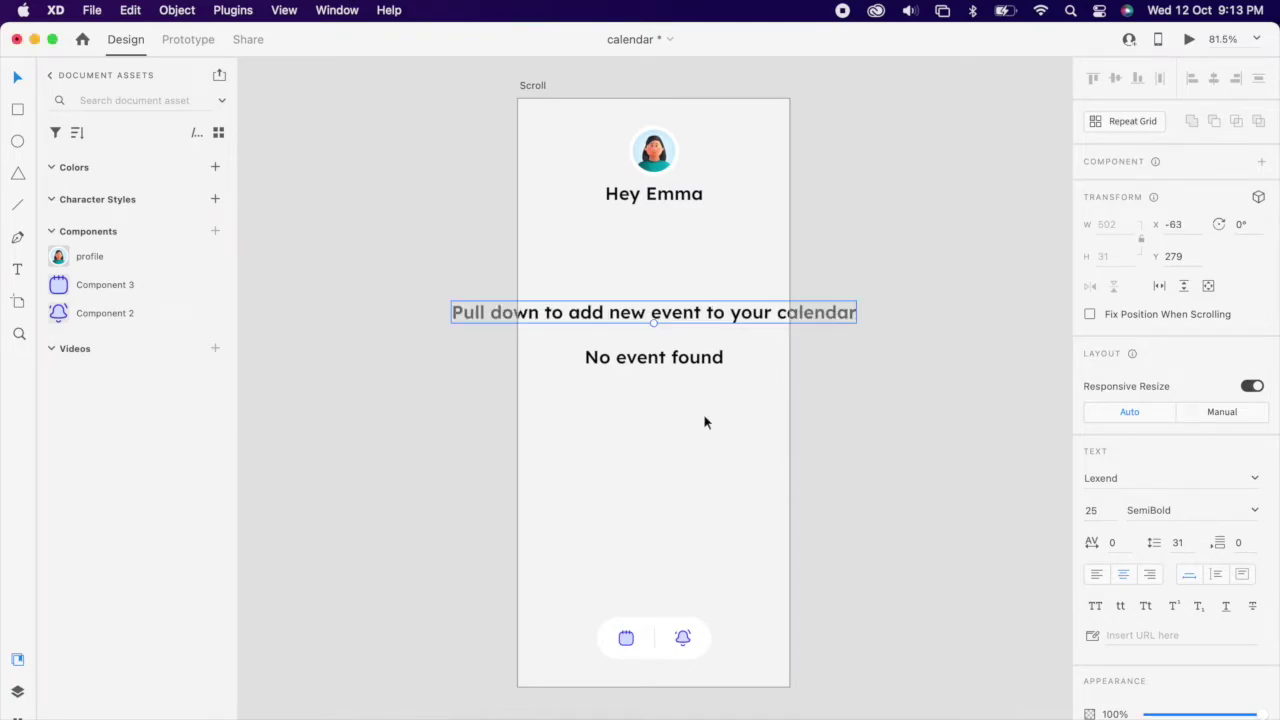
Set the "Pull down to add new event to your calendar" text to size 14 and Regular weight
{"action": "type", "text": "1"}
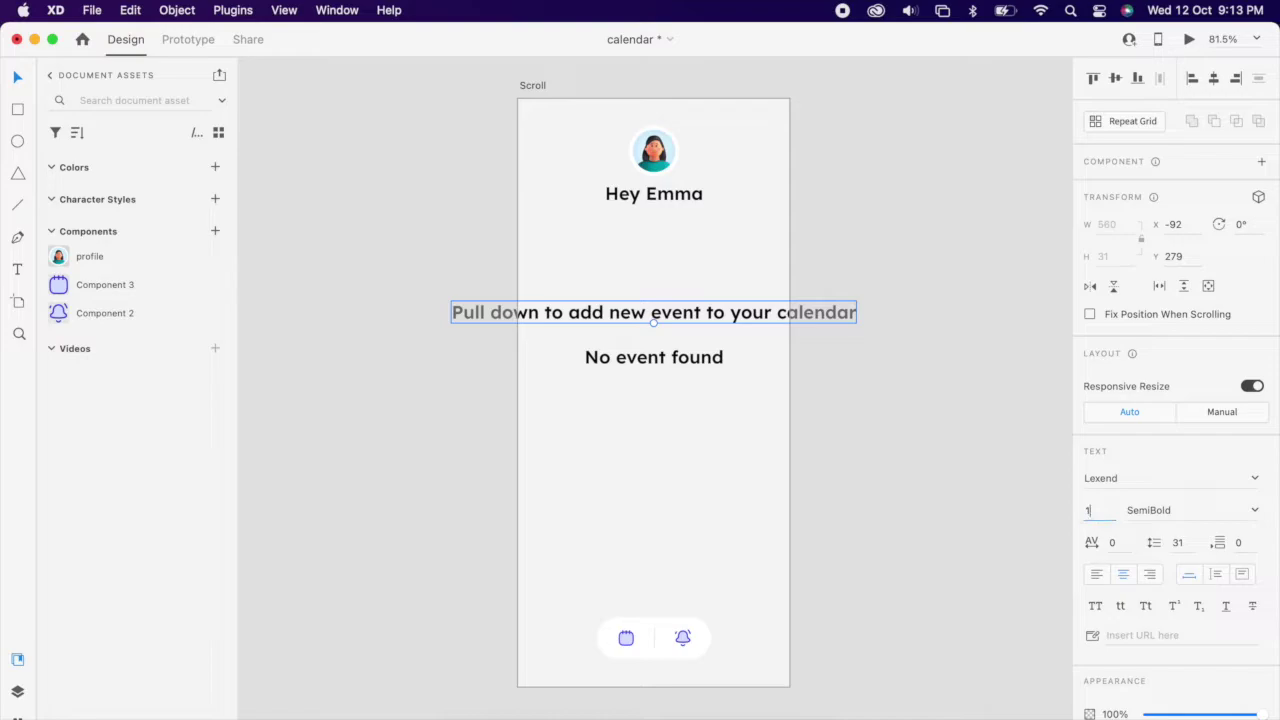
{"action": "type", "text": "4"}
{"action": "key", "text": "Return"}
{"action": "left_click", "coordinate": [1256, 512]}
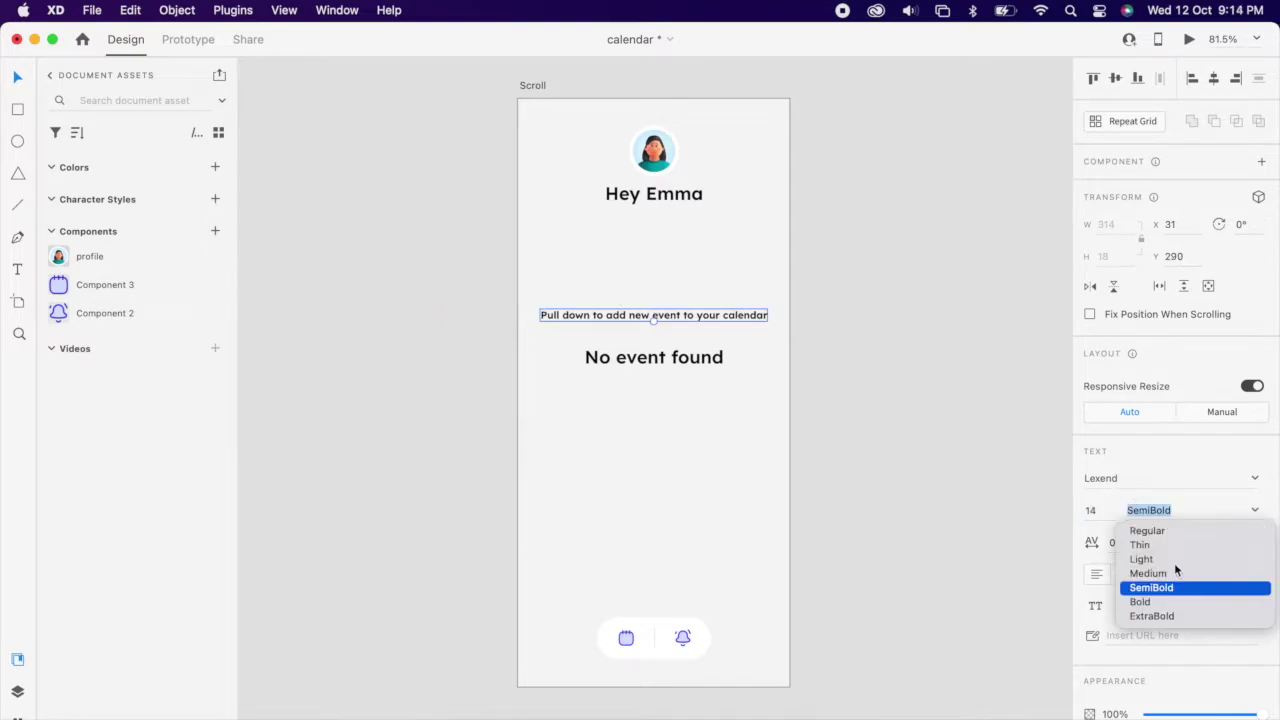
{"action": "left_click", "coordinate": [1164, 532]}
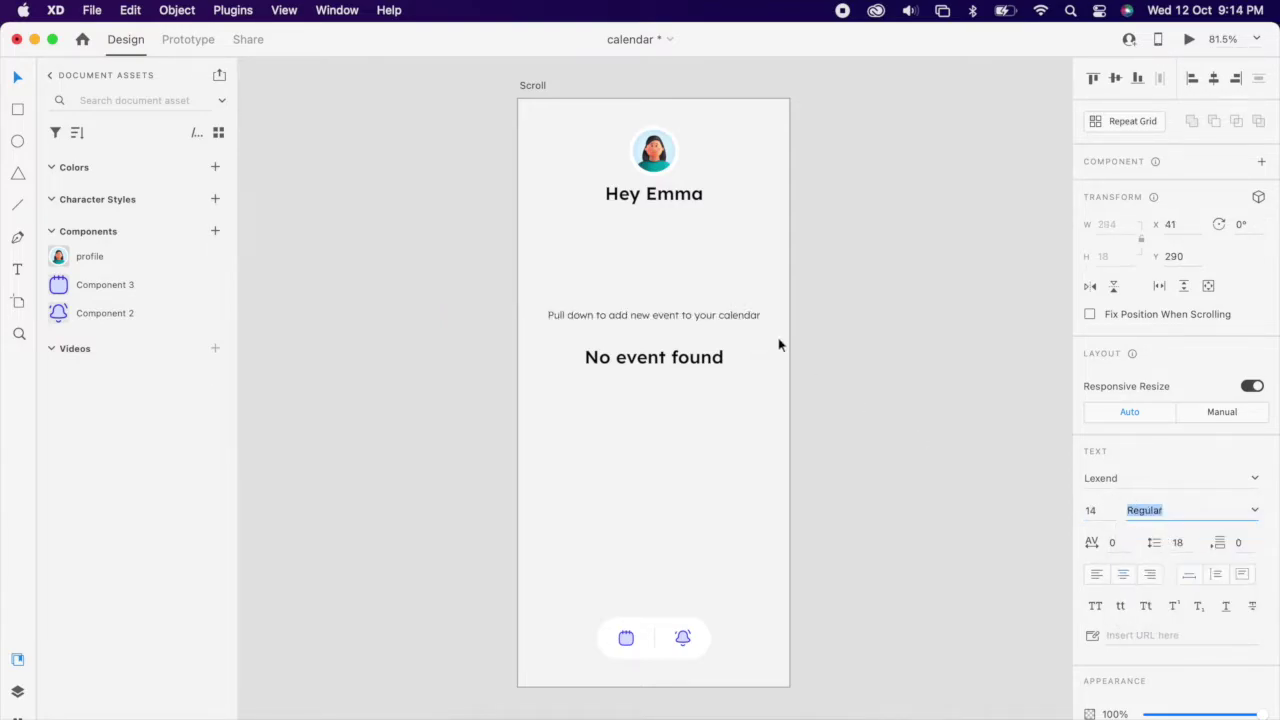
Wrap the pull-down text onto two lines in a box about 203 wide, centred closely below the "No event found" heading
{"action": "left_click_drag", "start_coordinate": [737, 320], "coordinate": [697, 410]}
{"action": "left_click", "coordinate": [1242, 574]}
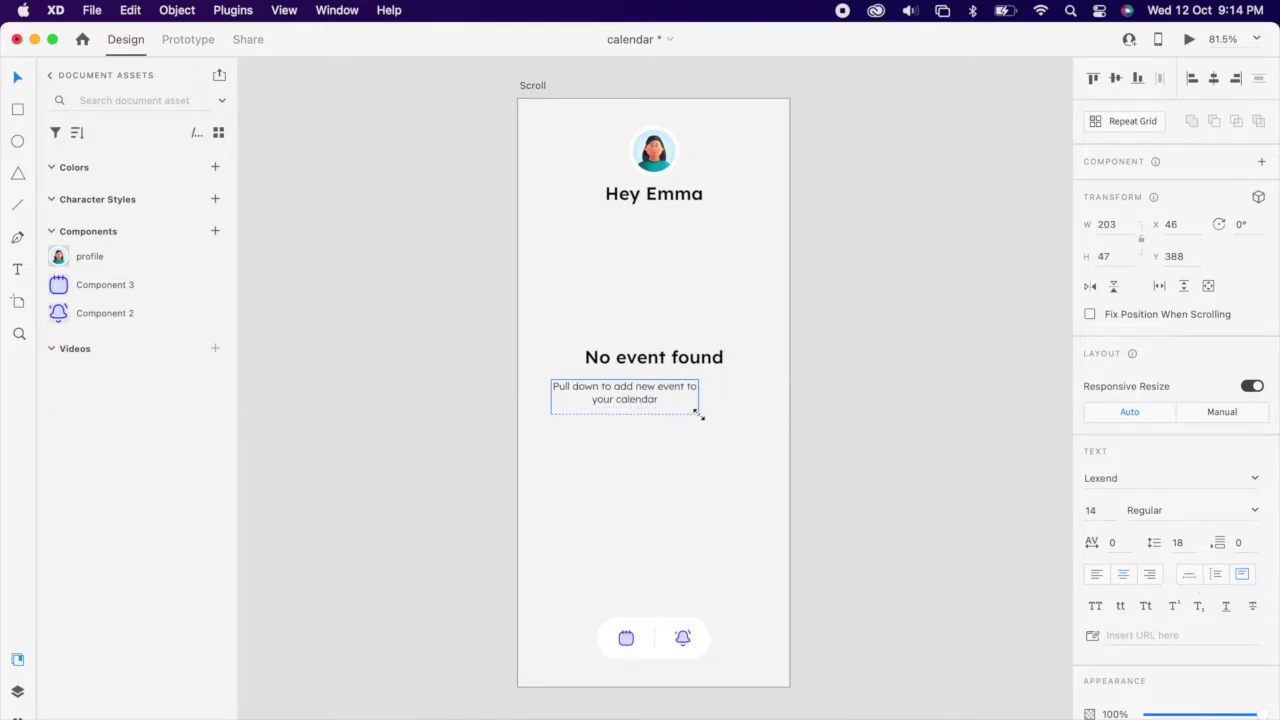
{"action": "left_click", "coordinate": [1211, 83]}
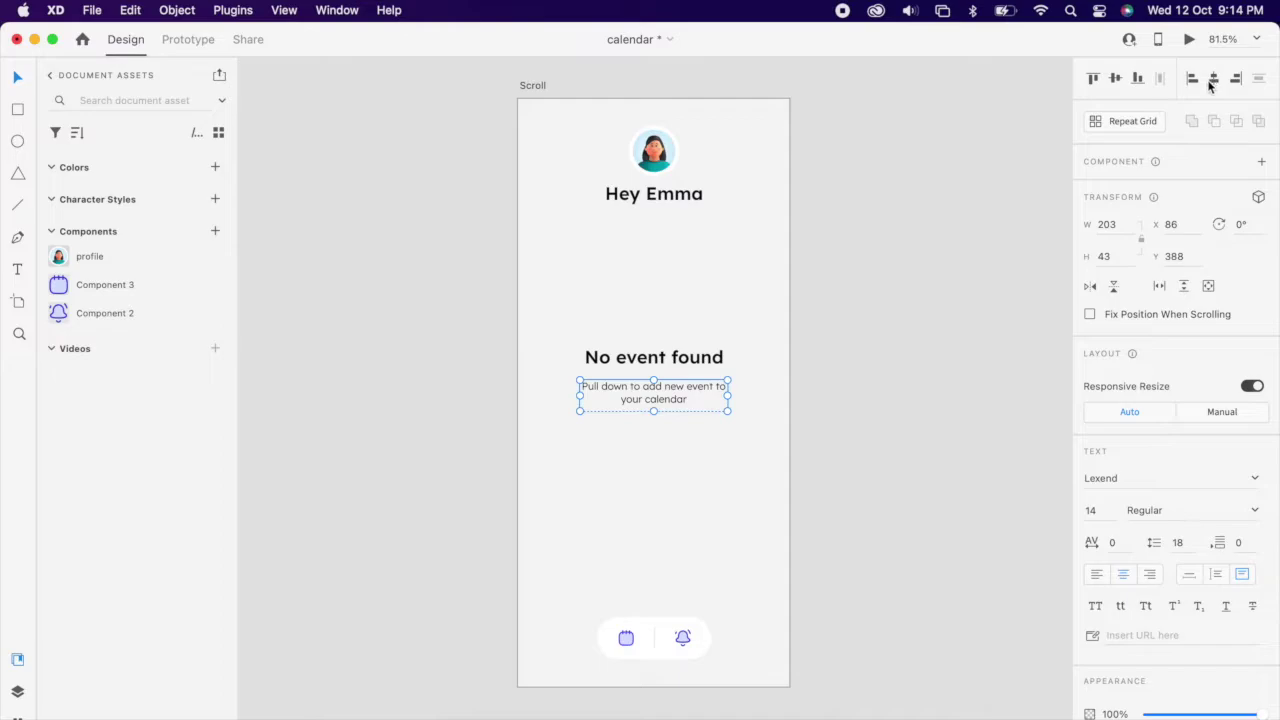
{"action": "double_click", "coordinate": [654, 411]}
{"action": "left_click_drag", "start_coordinate": [689, 397], "coordinate": [692, 386]}
{"action": "left_click", "coordinate": [700, 362], "text": "shift"}
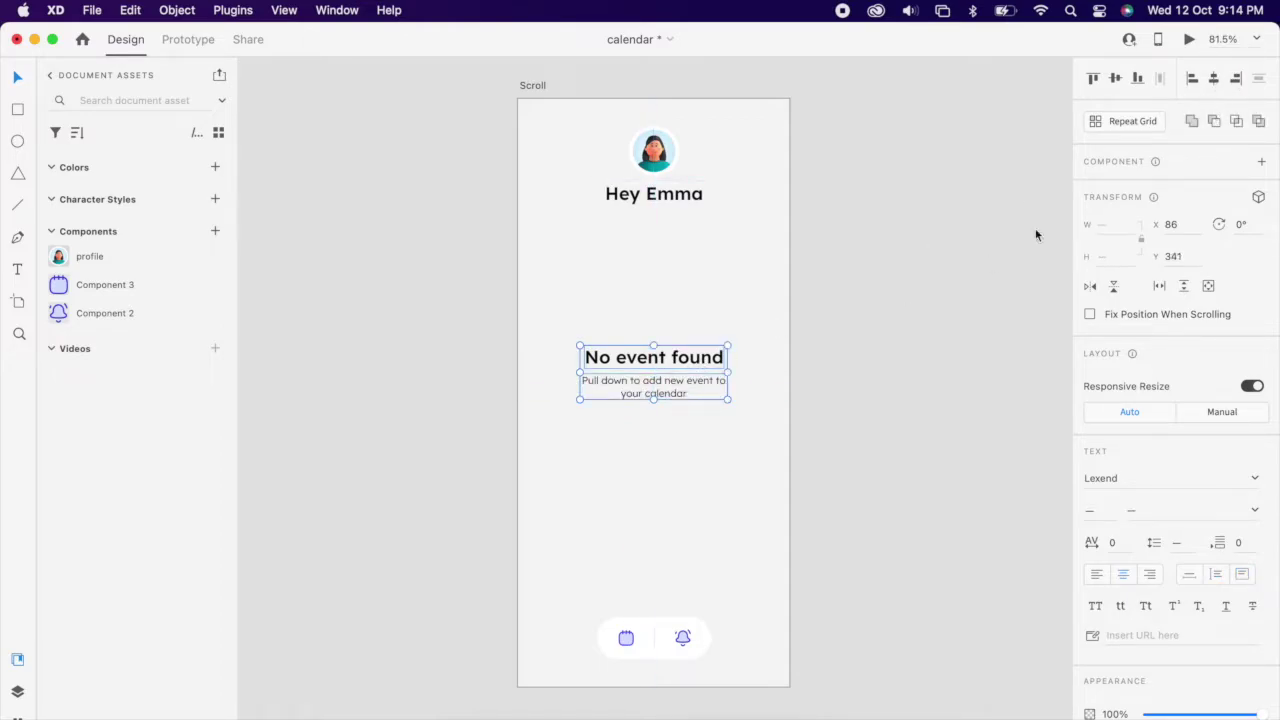
Enlarge the "No event found" heading to about 268 wide and fade the instruction text, placed just below it
{"action": "left_click", "coordinate": [689, 404]}
{"action": "scroll", "coordinate": [689, 404], "scroll_direction": "up", "scroll_amount": 3}
{"action": "left_click", "coordinate": [669, 373]}
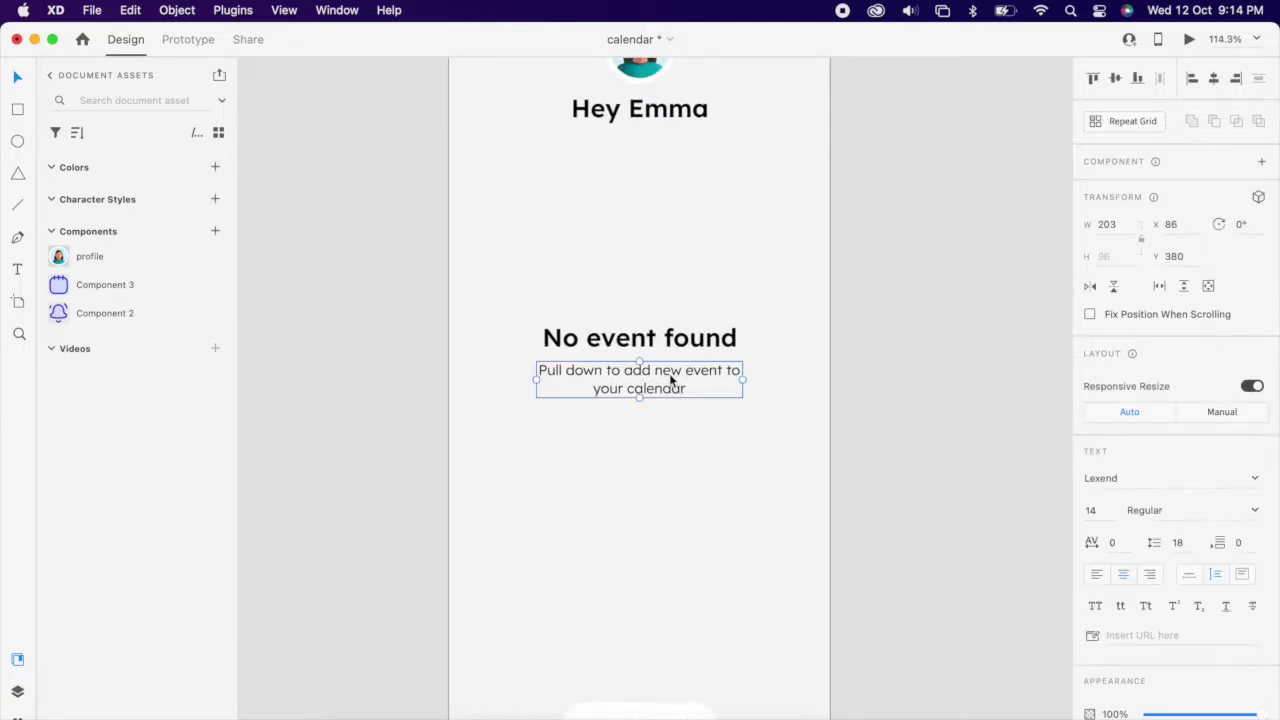
{"action": "left_click", "coordinate": [695, 342]}
{"action": "left_click_drag", "start_coordinate": [643, 352], "coordinate": [674, 402]}
Group the "No event found" heading with its instruction text and centre the group vertically on the artboard
{"action": "left_click", "coordinate": [697, 346], "text": "shift"}
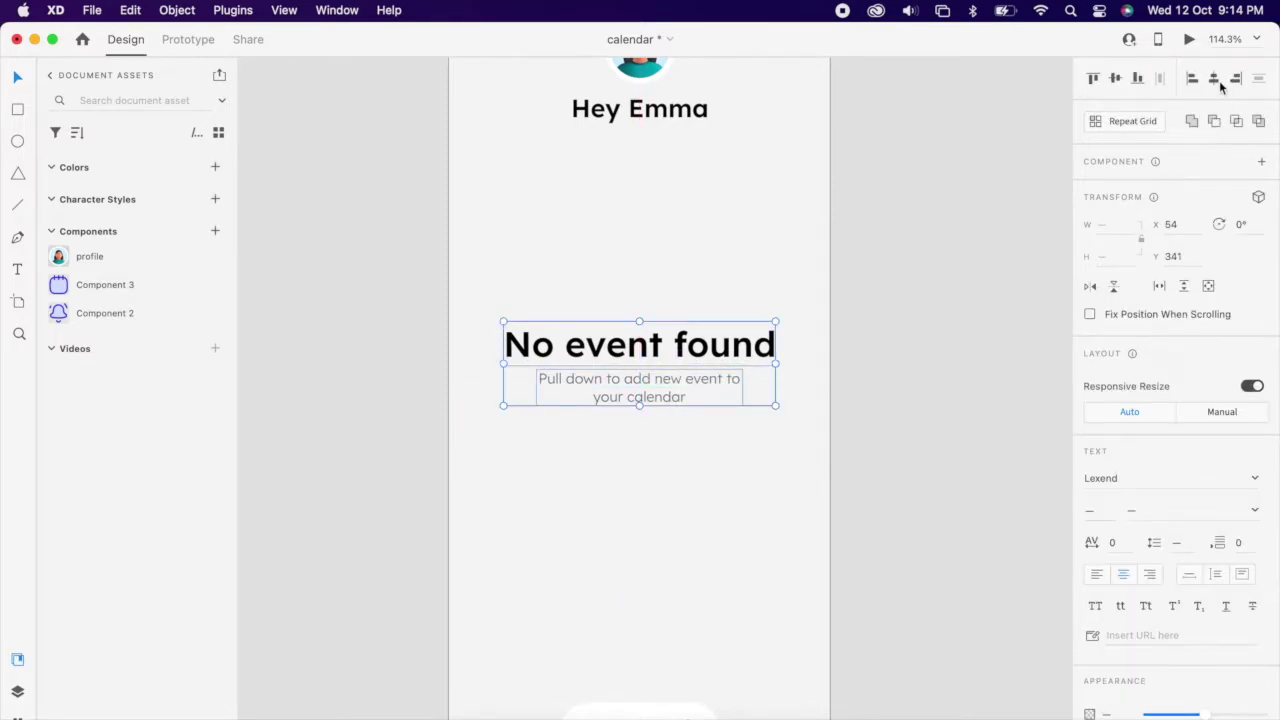
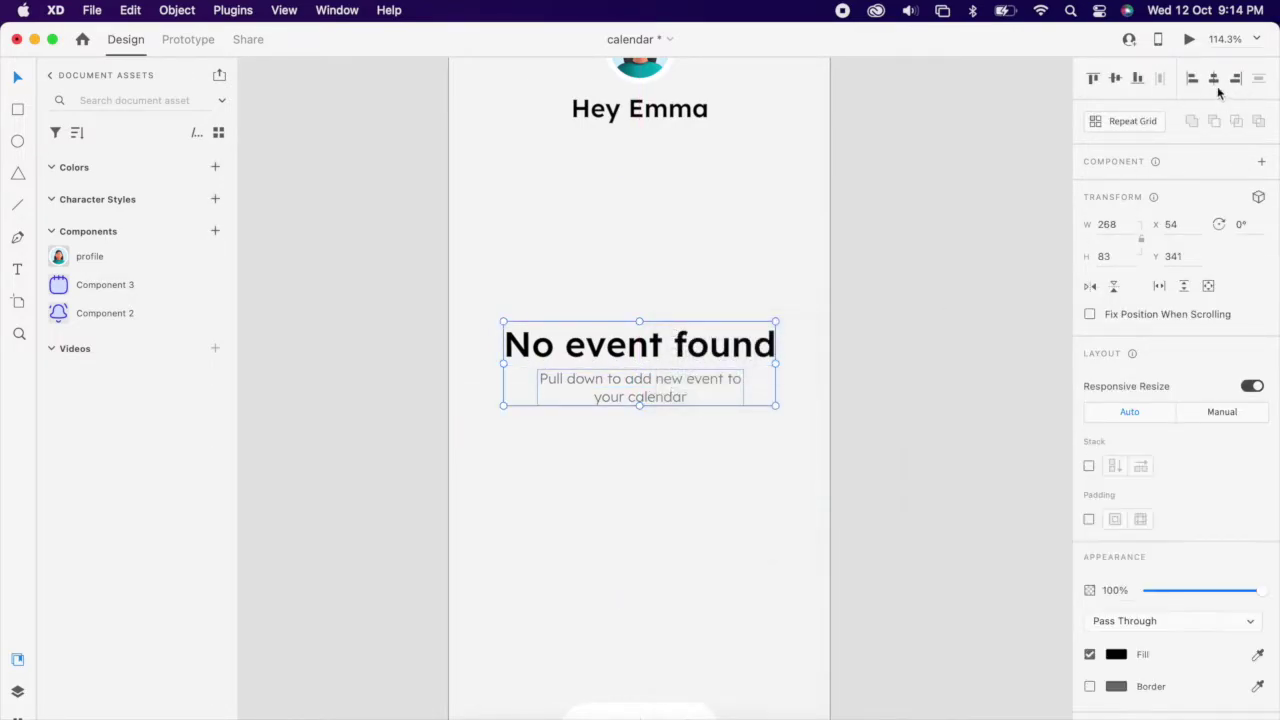
{"action": "left_click", "coordinate": [1115, 81]}
{"action": "left_click", "coordinate": [929, 318]}
{"action": "scroll", "coordinate": [929, 320], "scroll_direction": "down", "scroll_amount": 3}
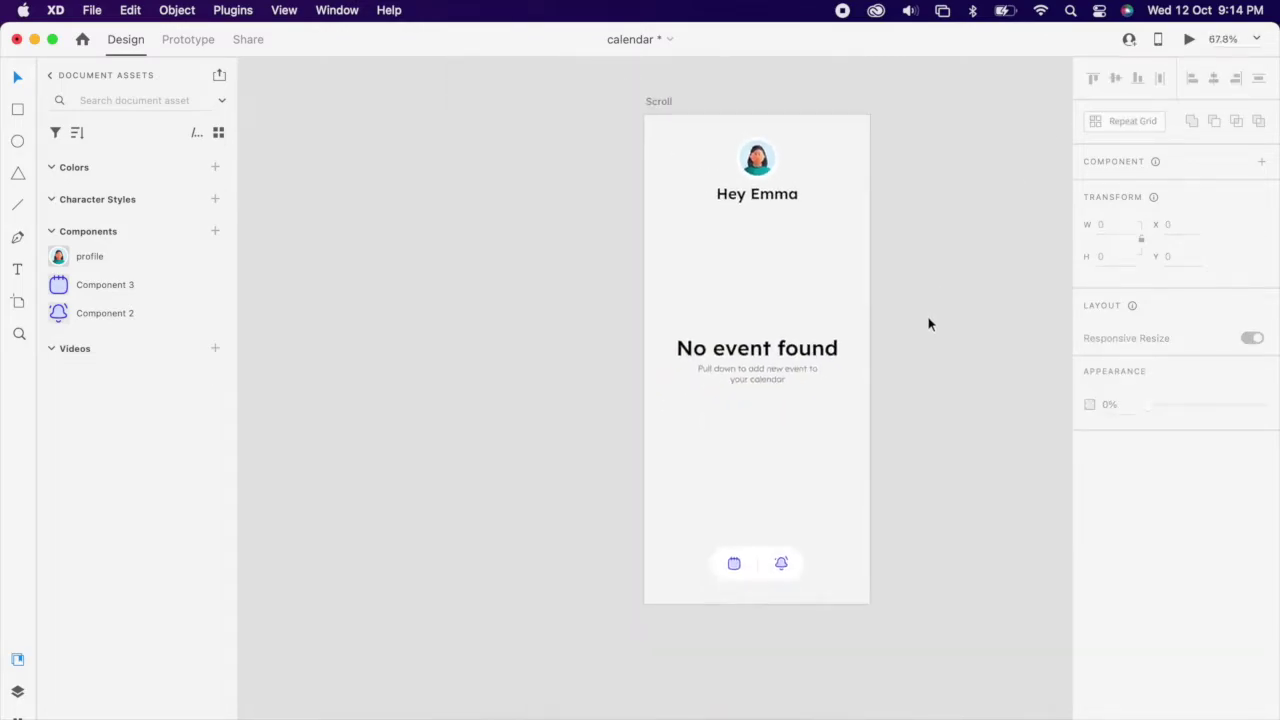
Draw a rectangle about 303 × 49 between the greeting and the heading and centre it horizontally
{"action": "scroll", "coordinate": [936, 335], "scroll_direction": "right", "scroll_amount": 2}
{"action": "scroll", "coordinate": [844, 383], "scroll_direction": "up", "scroll_amount": 2}
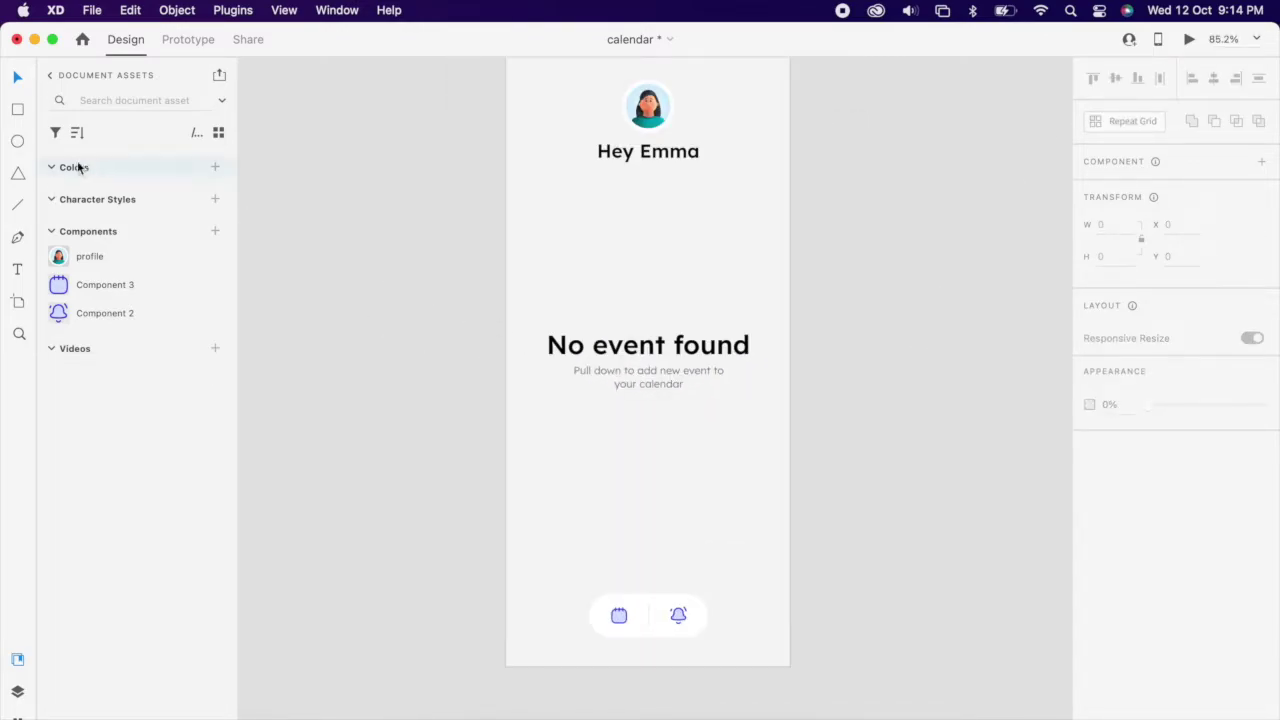
{"action": "left_click", "coordinate": [18, 109]}
{"action": "left_click_drag", "start_coordinate": [552, 204], "coordinate": [780, 240]}
{"action": "left_click", "coordinate": [1212, 82]}
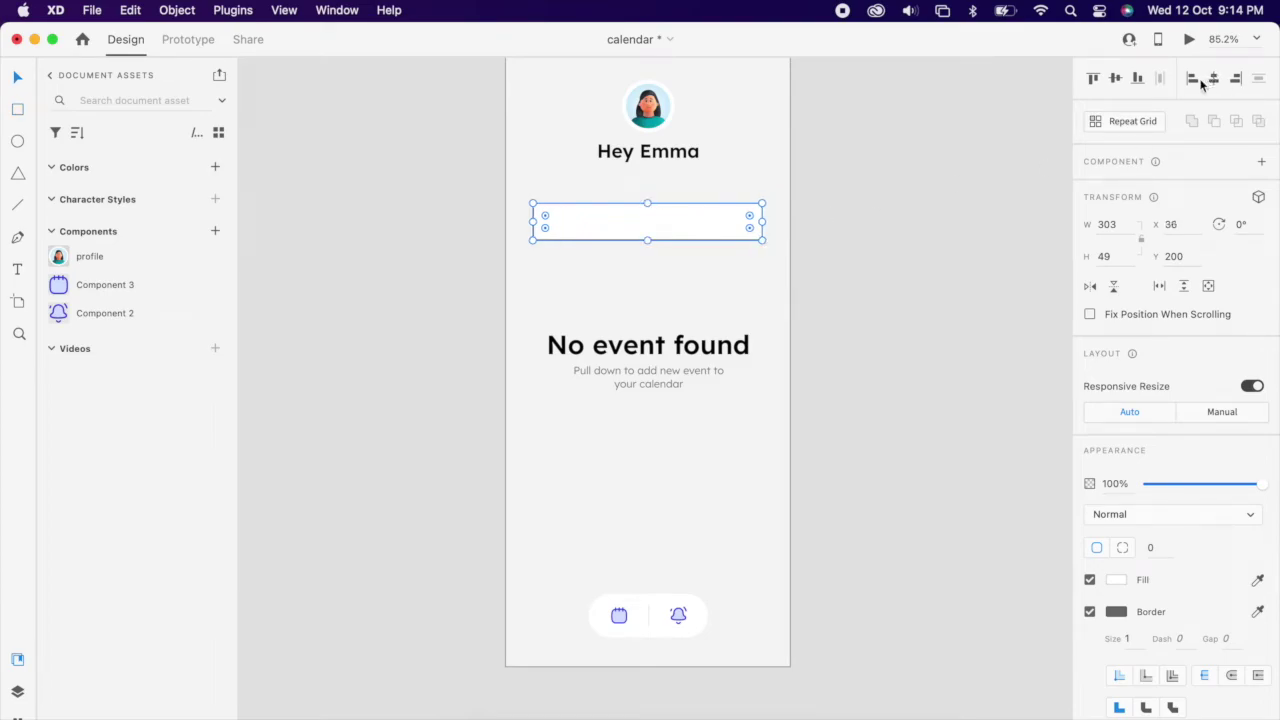
Draw a narrow ellipse about 6 × 49 spanning the rectangle's height near its left end
{"action": "scroll", "coordinate": [662, 205], "scroll_direction": "up", "scroll_amount": 5}
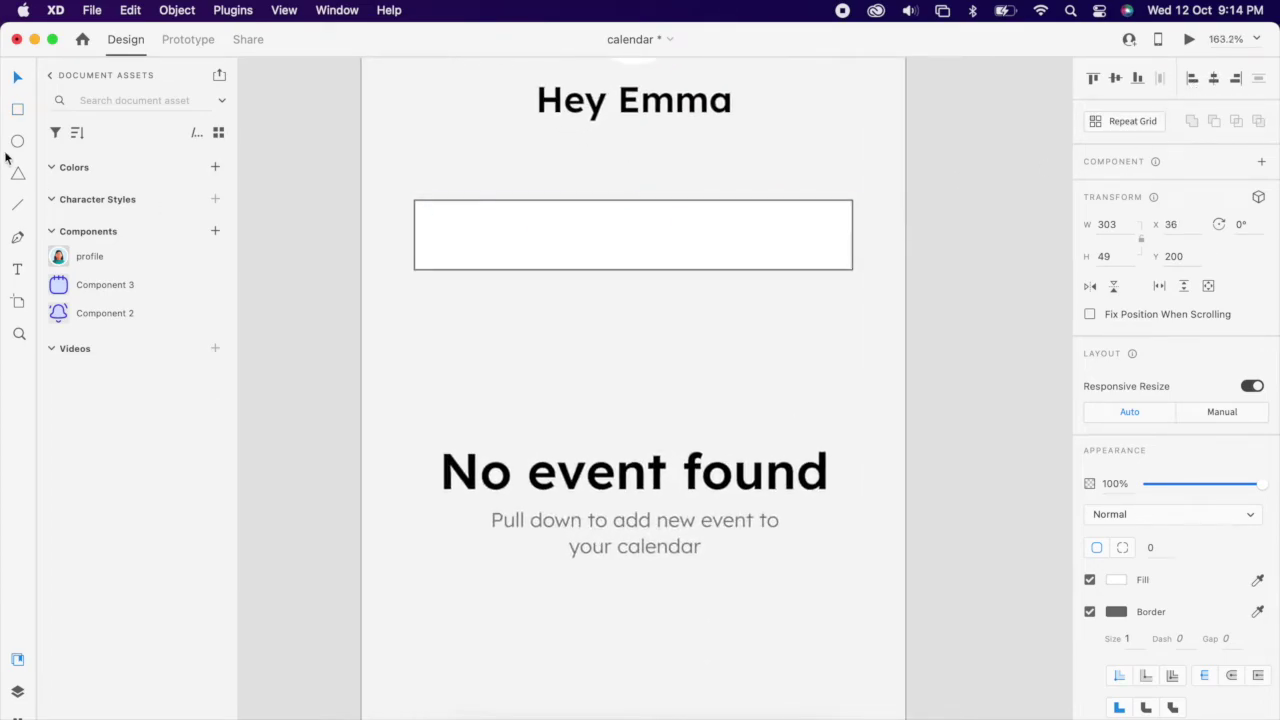
{"action": "scroll", "coordinate": [460, 209], "scroll_direction": "up", "scroll_amount": 5}
{"action": "key", "text": "e"}
{"action": "left_click_drag", "start_coordinate": [440, 193], "coordinate": [453, 321]}
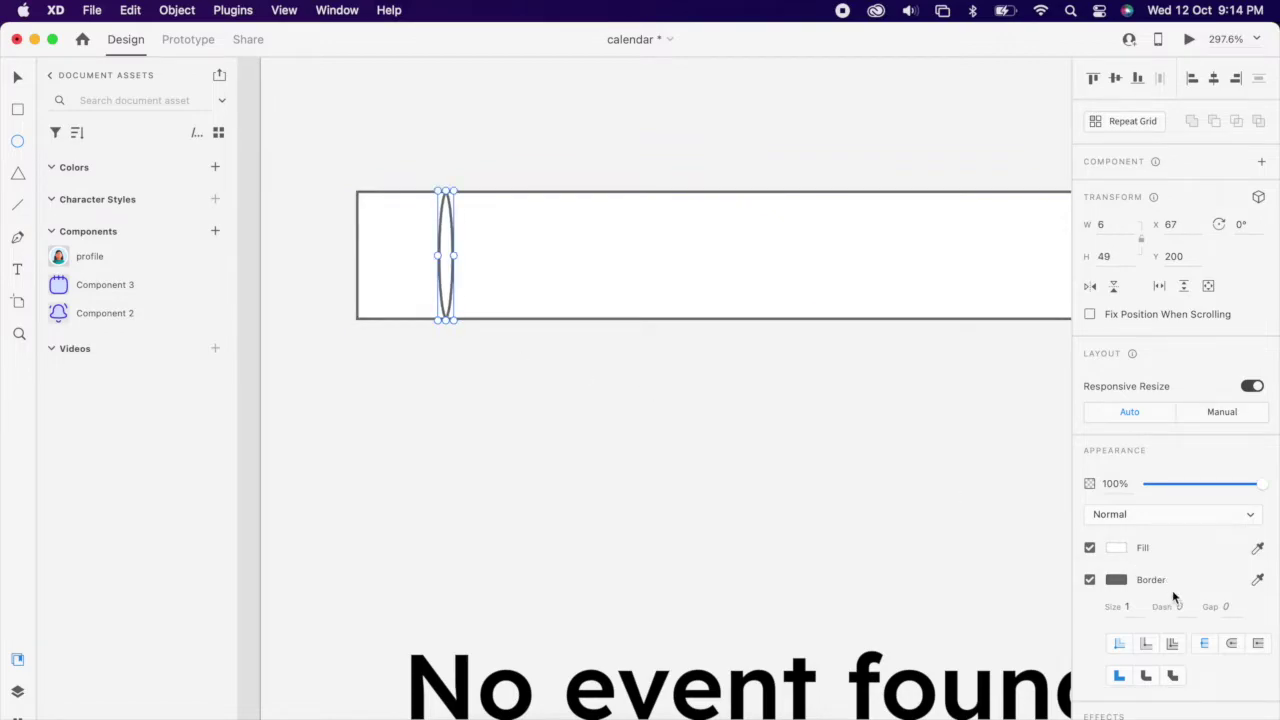
Move the ellipse onto the rectangle's left edge and place a duplicate of it on the right edge
{"action": "key", "text": "v"}
{"action": "left_click_drag", "start_coordinate": [449, 289], "coordinate": [908, 300]}
{"action": "left_click", "coordinate": [429, 351]}
{"action": "scroll", "coordinate": [368, 303], "scroll_direction": "down", "scroll_amount": 4}
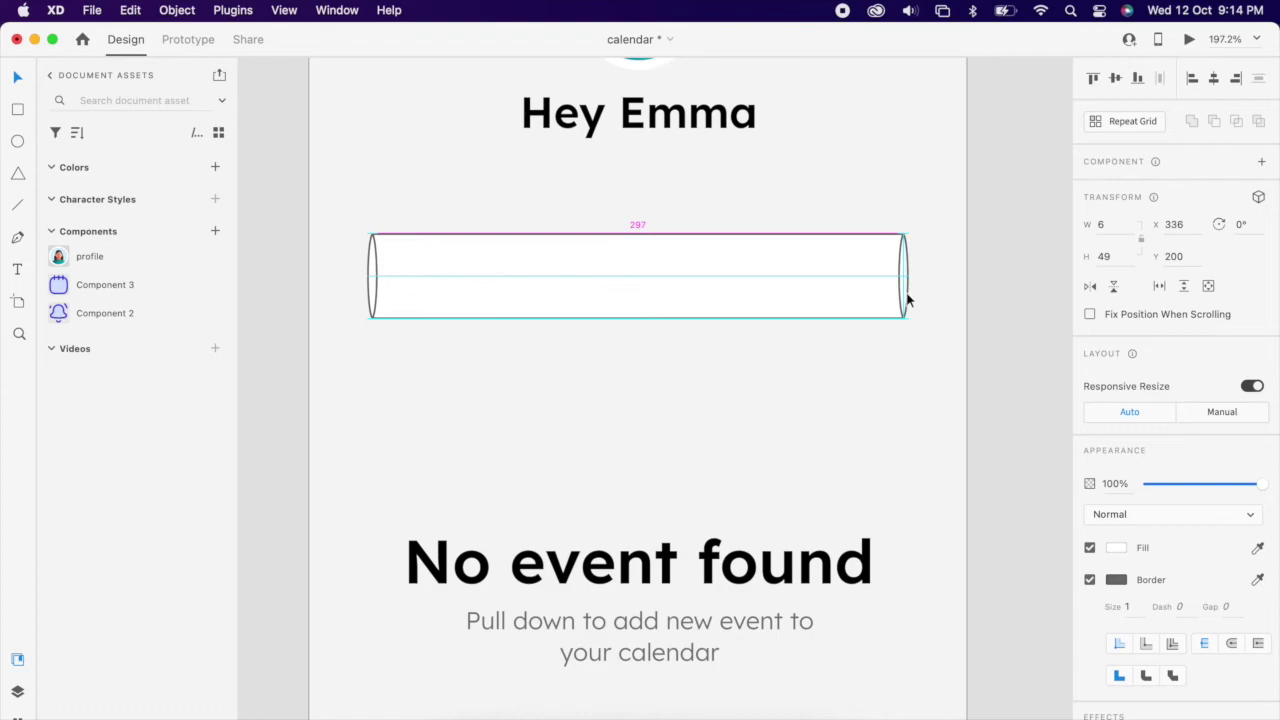
{"action": "left_click", "coordinate": [911, 380]}
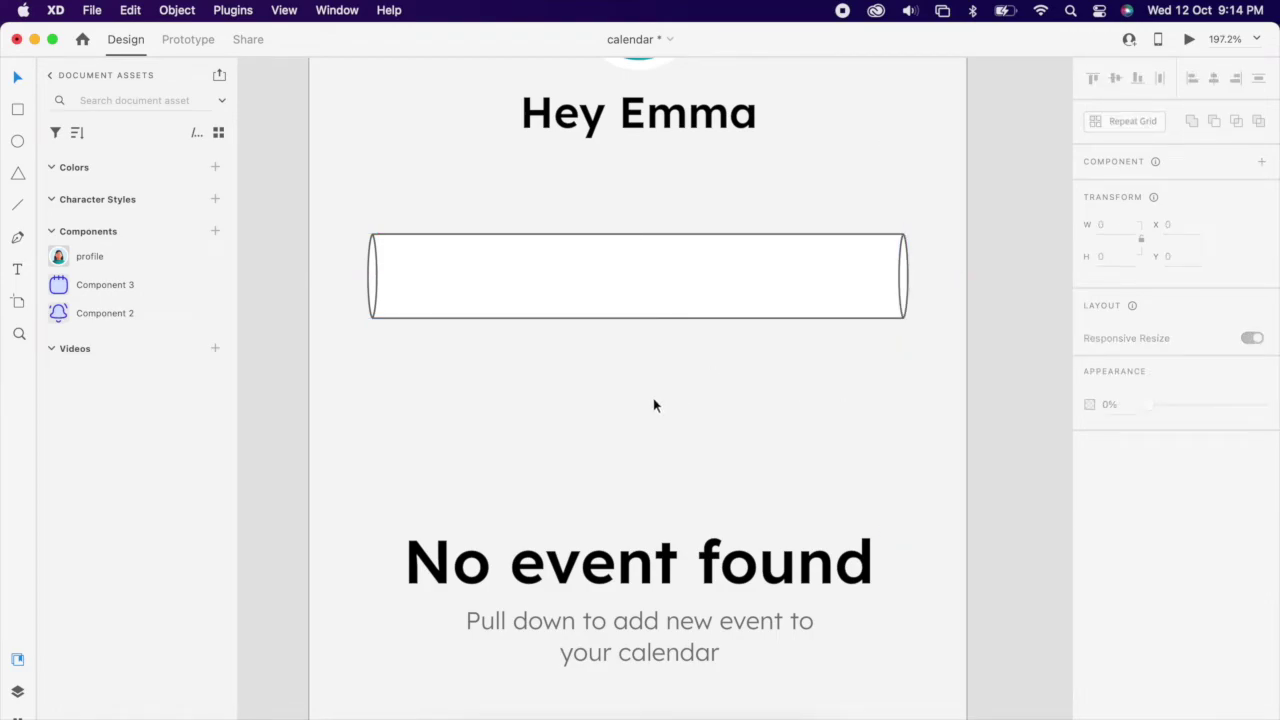
Remove the borders from the rectangle and both ellipses and fill the two end ellipses with light grey
{"action": "left_click_drag", "start_coordinate": [366, 257], "coordinate": [952, 358]}
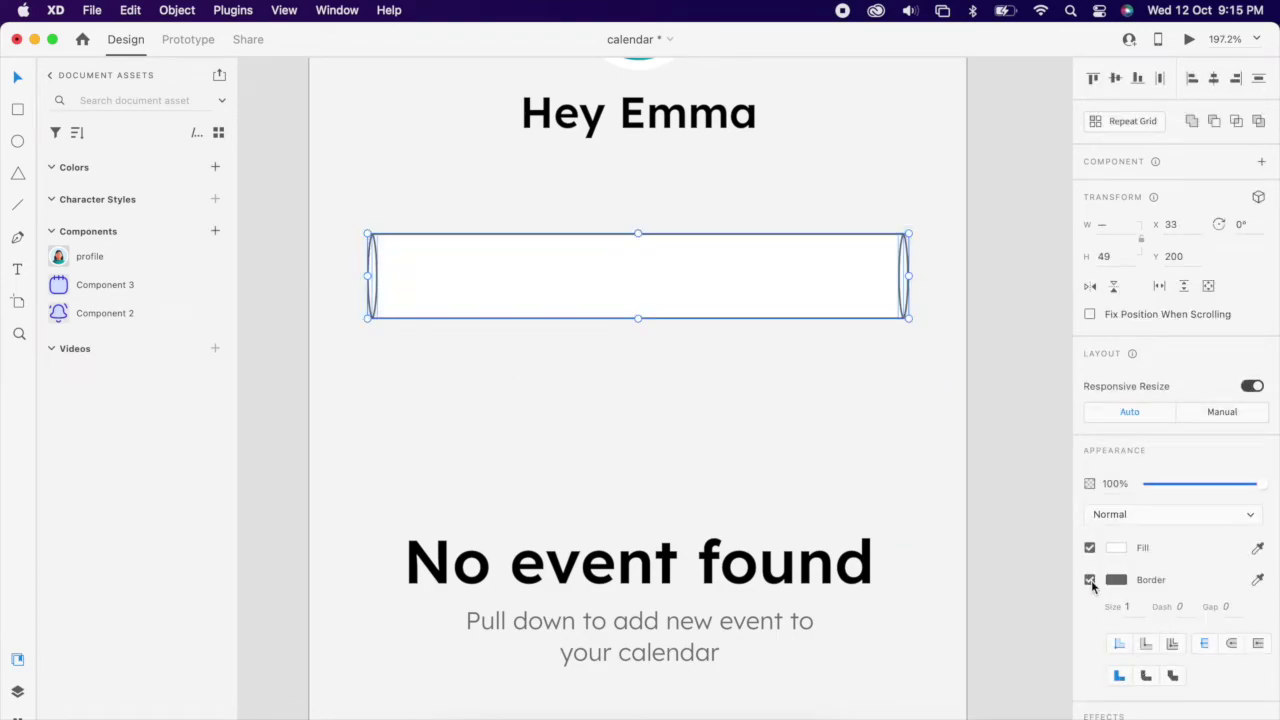
{"action": "left_click", "coordinate": [1090, 580]}
{"action": "left_click", "coordinate": [903, 290]}
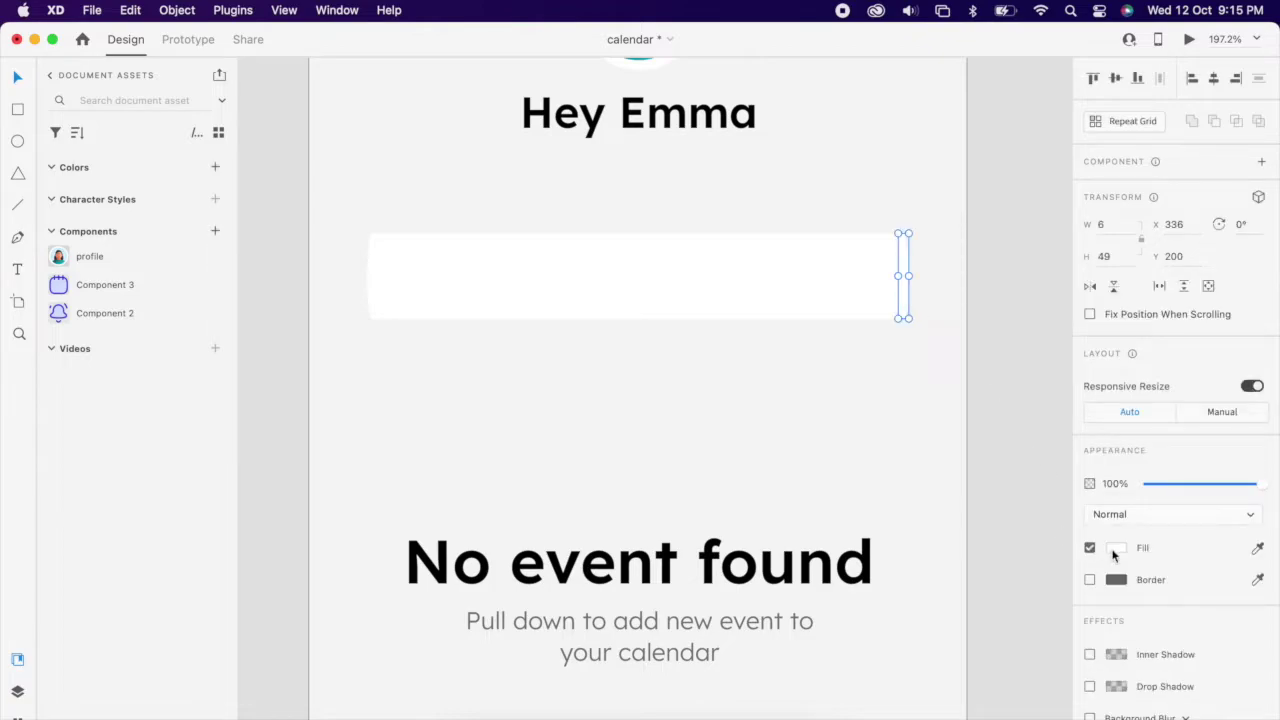
{"action": "left_click", "coordinate": [1114, 548]}
{"action": "left_click_drag", "start_coordinate": [904, 466], "coordinate": [895, 477]}
{"action": "left_click", "coordinate": [373, 291]}
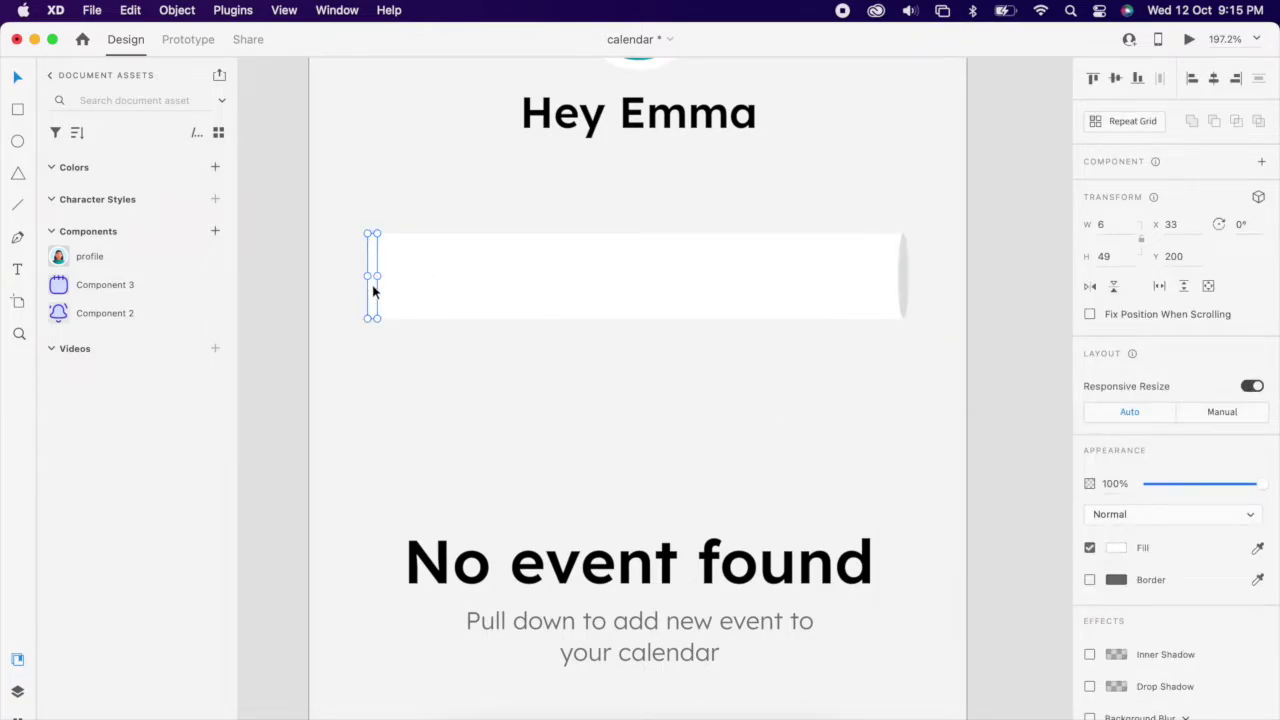
{"action": "left_click", "coordinate": [900, 273]}
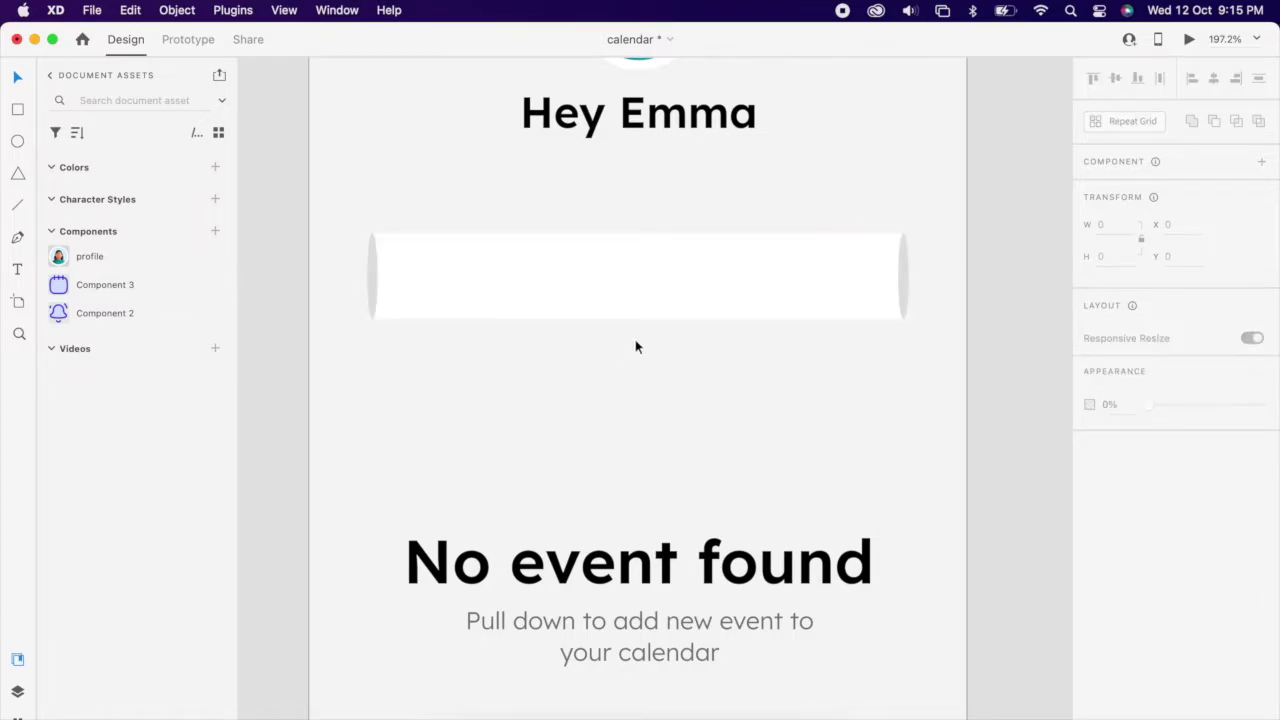
Reduce the height of the rectangle and its end ellipses to 32 and group the three shapes
{"action": "scroll", "coordinate": [545, 380], "scroll_direction": "down", "scroll_amount": 3}
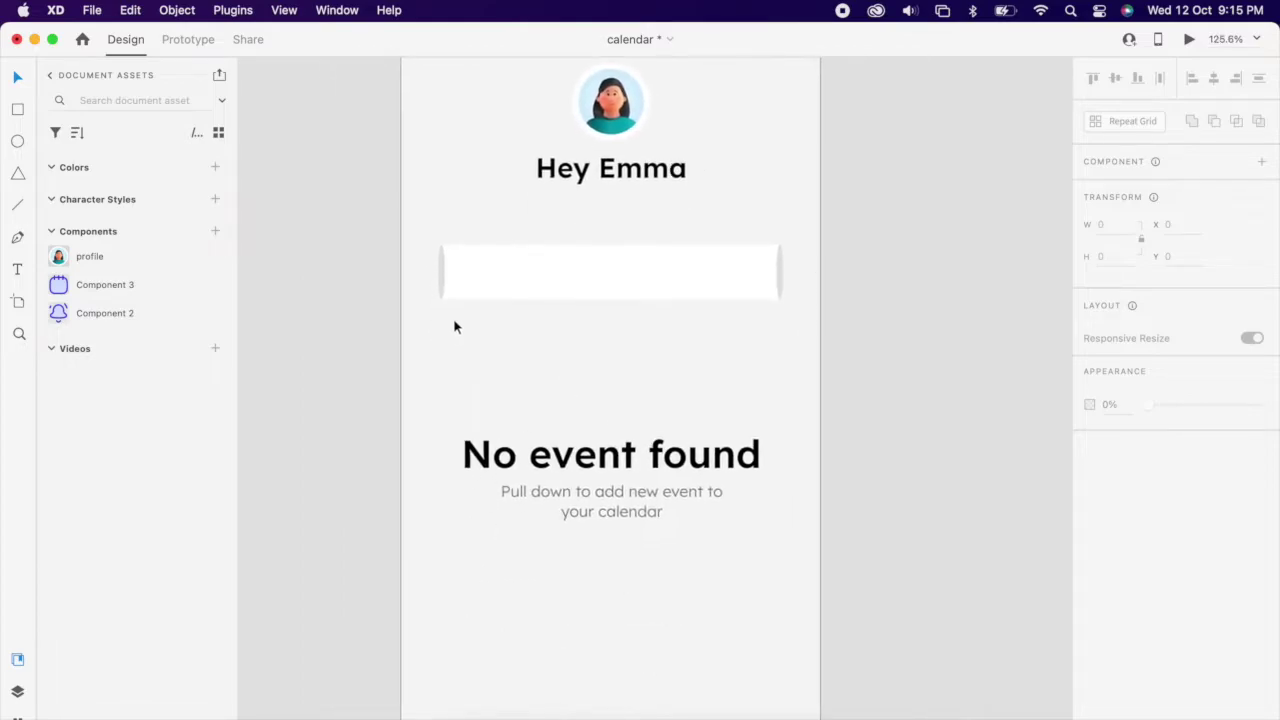
{"action": "left_click", "coordinate": [455, 290]}
{"action": "left_click_drag", "start_coordinate": [610, 300], "coordinate": [608, 287]}
{"action": "left_click", "coordinate": [628, 354]}
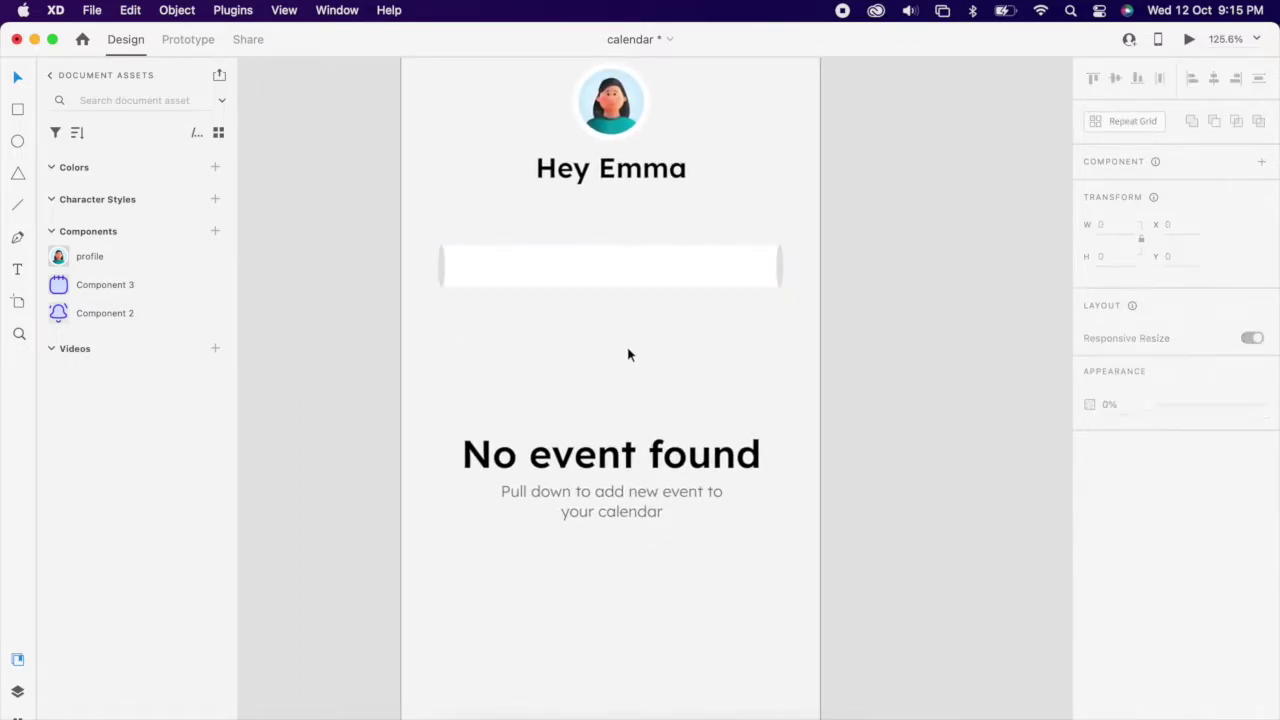
{"action": "left_click_drag", "start_coordinate": [428, 280], "coordinate": [746, 294]}
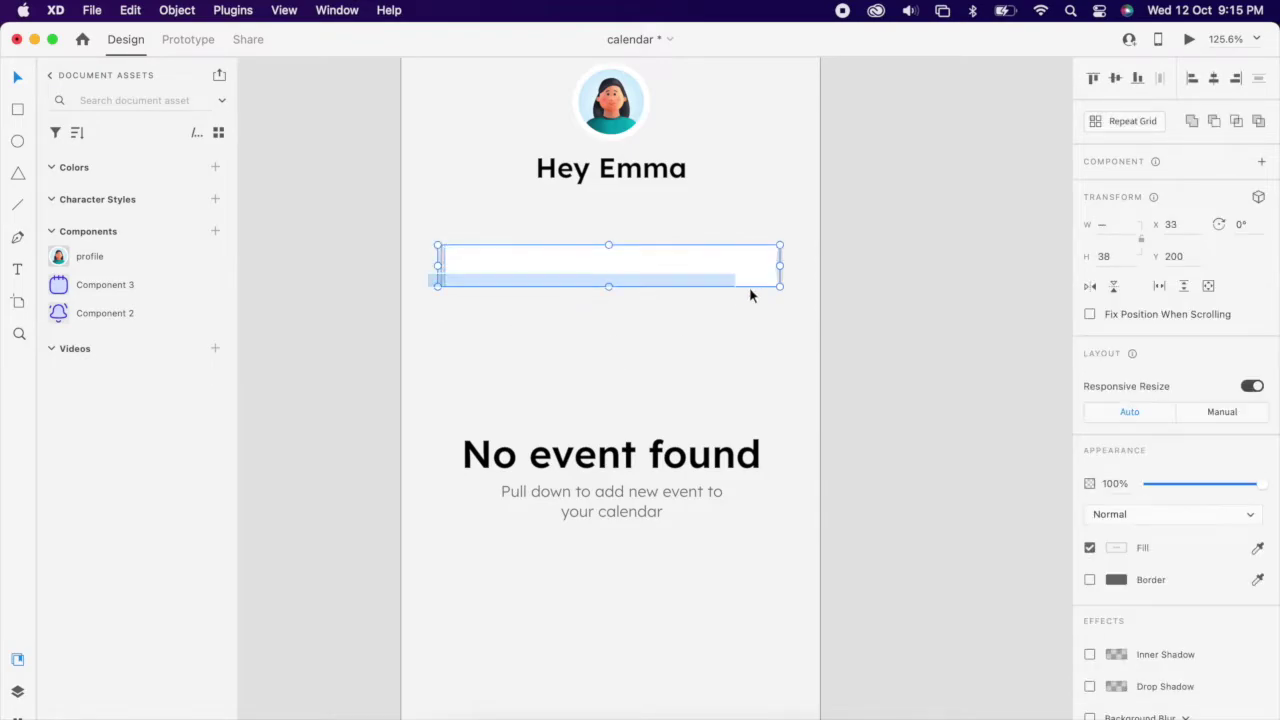
{"action": "left_click_drag", "start_coordinate": [611, 288], "coordinate": [614, 280]}
{"action": "right_click", "coordinate": [628, 274]}
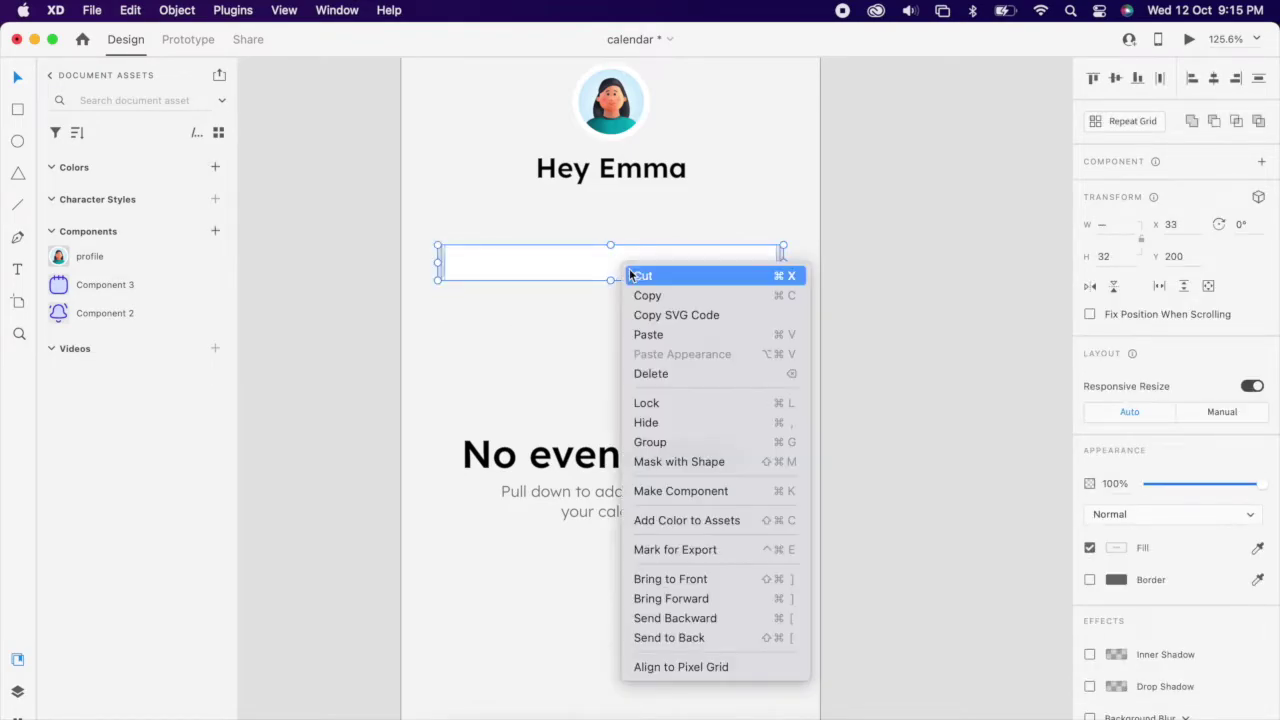
{"action": "left_click", "coordinate": [688, 444]}
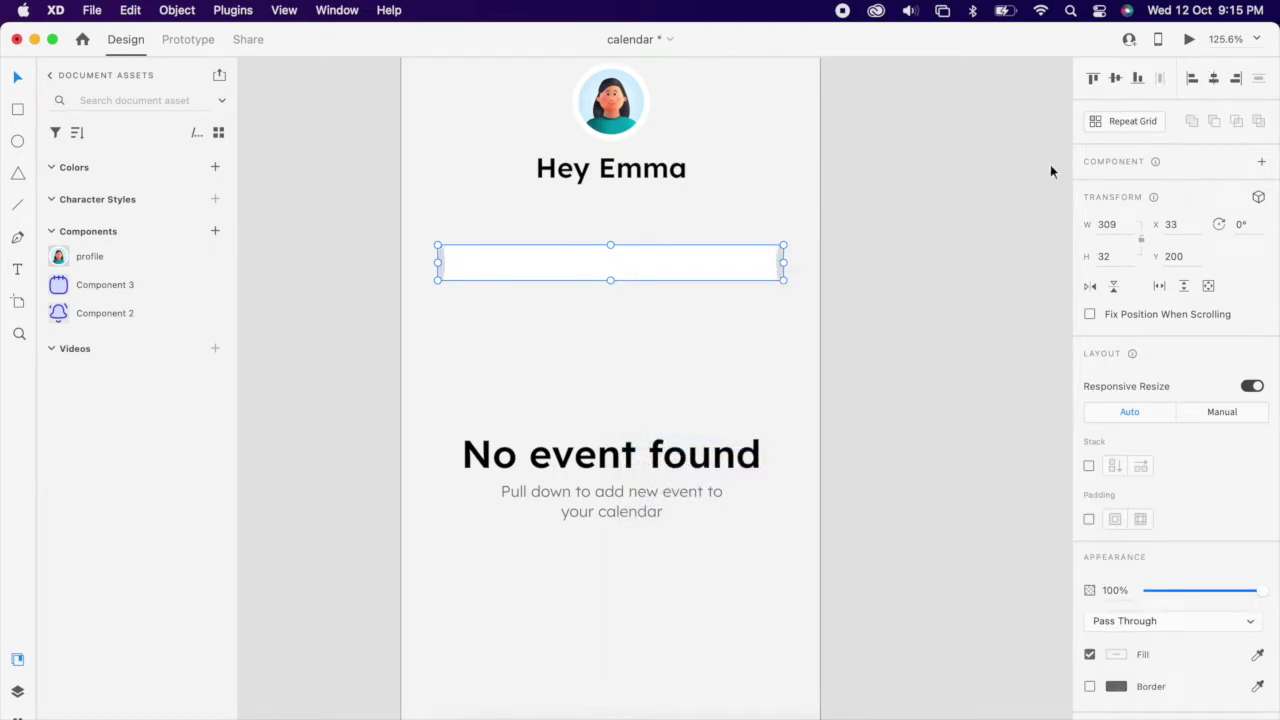
{"action": "left_click", "coordinate": [688, 380]}
Fill the bar's rectangle with a vertical linear gradient running from white at its upper edge to #D9D9D9 at its lower edge
{"action": "scroll", "coordinate": [620, 280], "scroll_direction": "up", "scroll_amount": 5}
{"action": "left_click", "coordinate": [652, 265]}
{"action": "left_click", "coordinate": [1116, 561]}
{"action": "left_click", "coordinate": [930, 450]}
{"action": "left_click", "coordinate": [934, 471]}
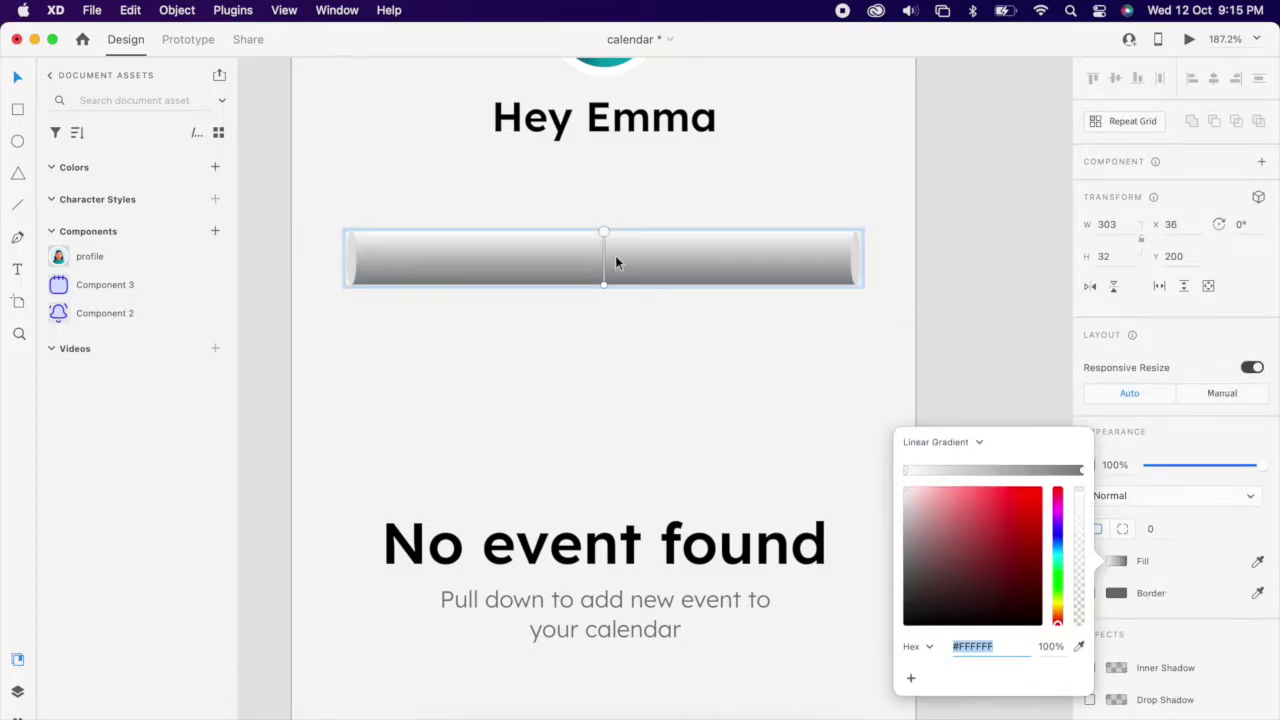
{"action": "left_click", "coordinate": [604, 288]}
{"action": "left_click_drag", "start_coordinate": [921, 531], "coordinate": [880, 502]}
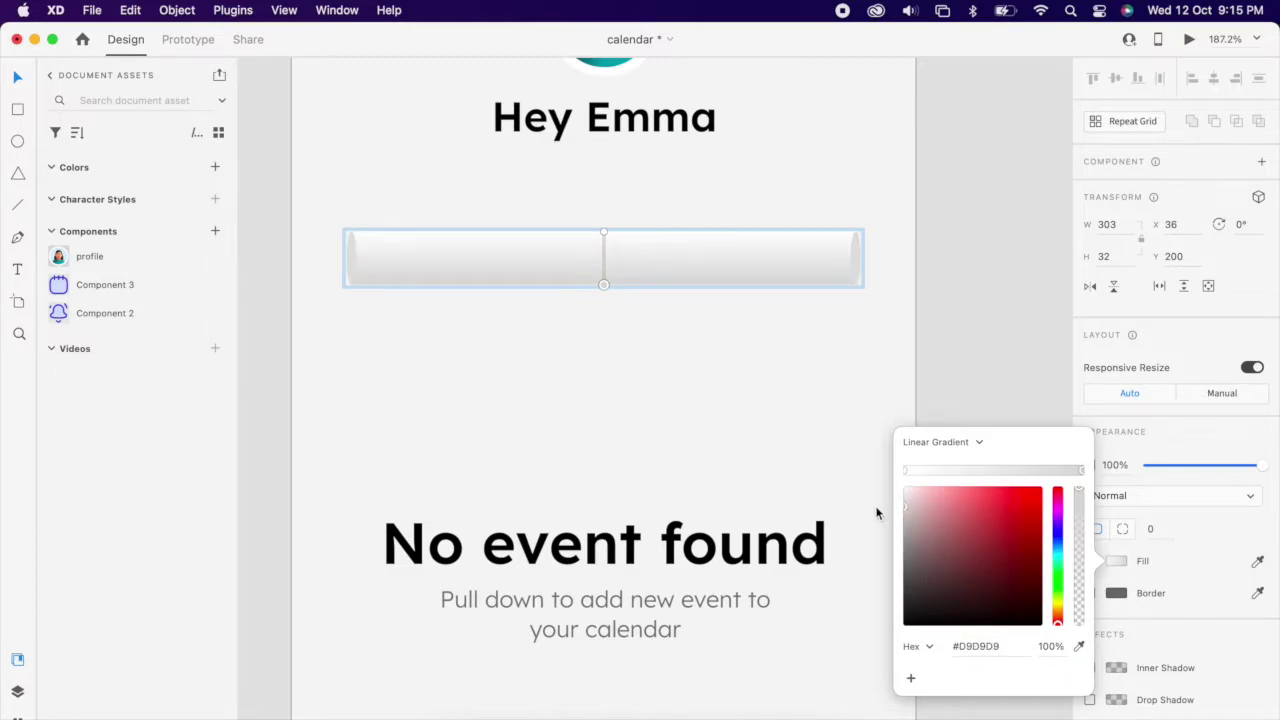
Lower the opacity of the white upper stop in the bar's gradient
{"action": "left_click", "coordinate": [604, 235]}
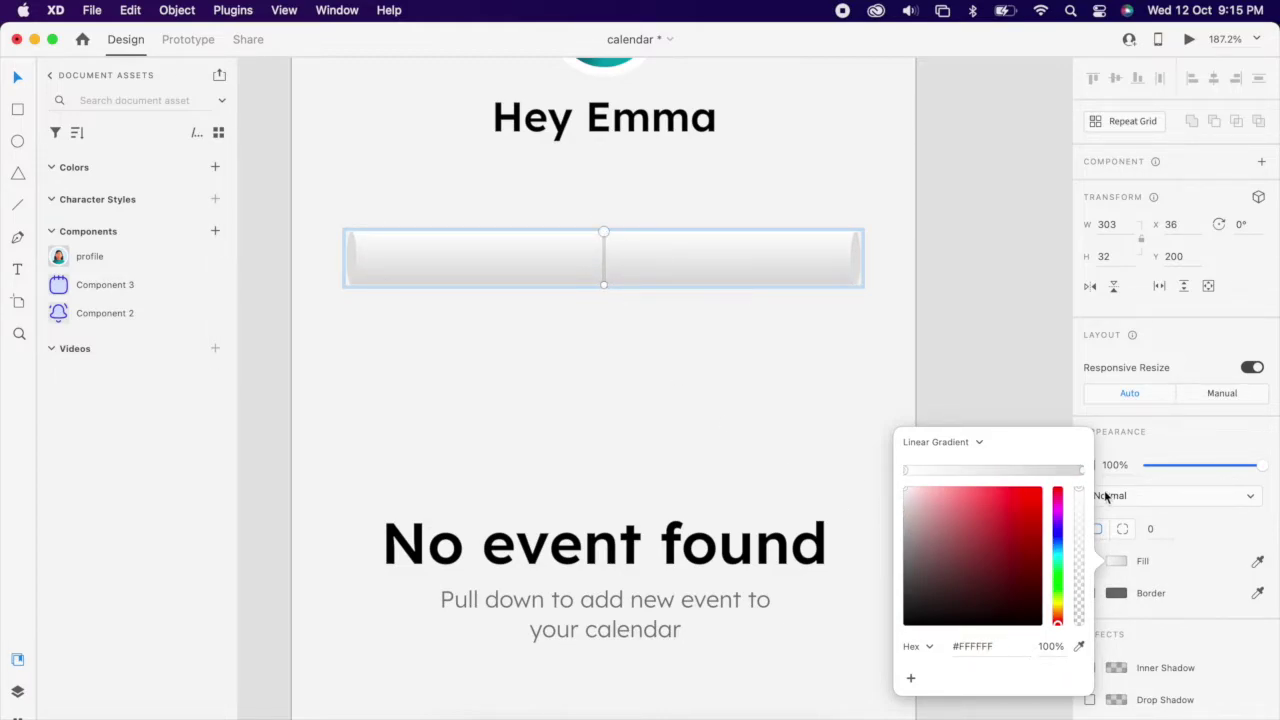
{"action": "left_click_drag", "start_coordinate": [1079, 494], "coordinate": [1077, 539]}
{"action": "left_click", "coordinate": [786, 358]}
{"action": "scroll", "coordinate": [737, 286], "scroll_direction": "down", "scroll_amount": 5}
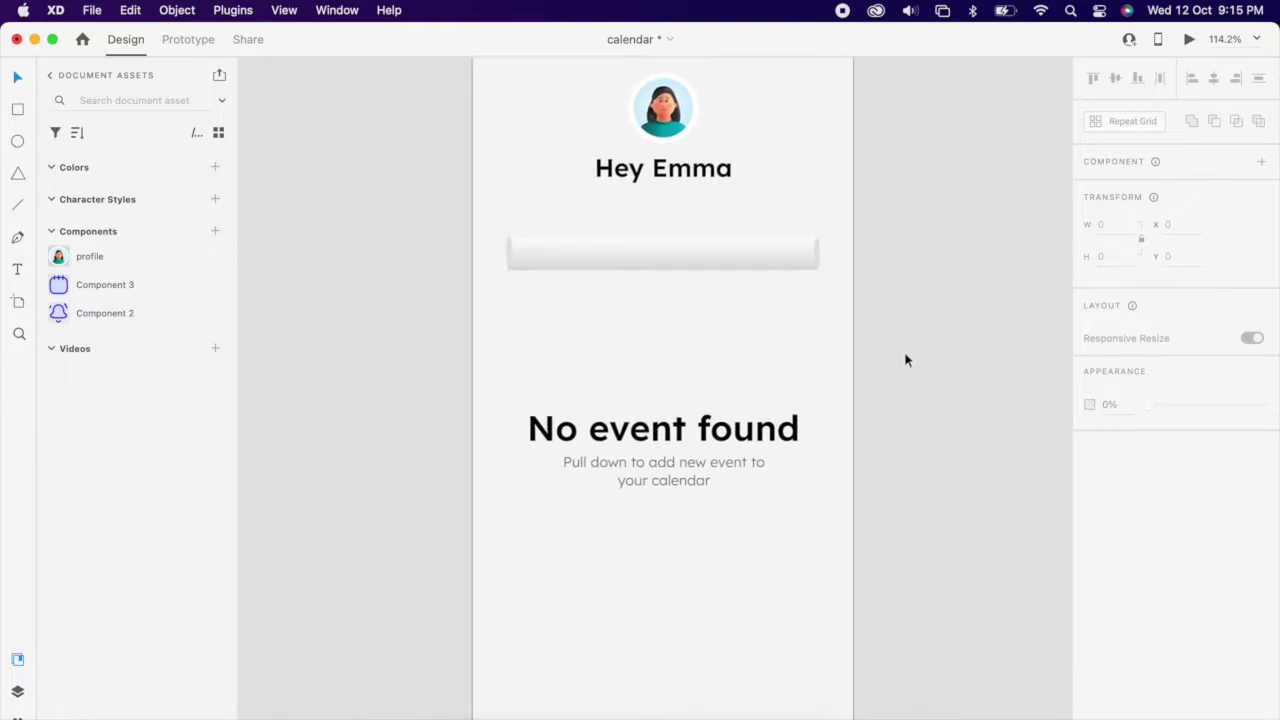
{"action": "scroll", "coordinate": [905, 354], "scroll_direction": "down", "scroll_amount": 1}
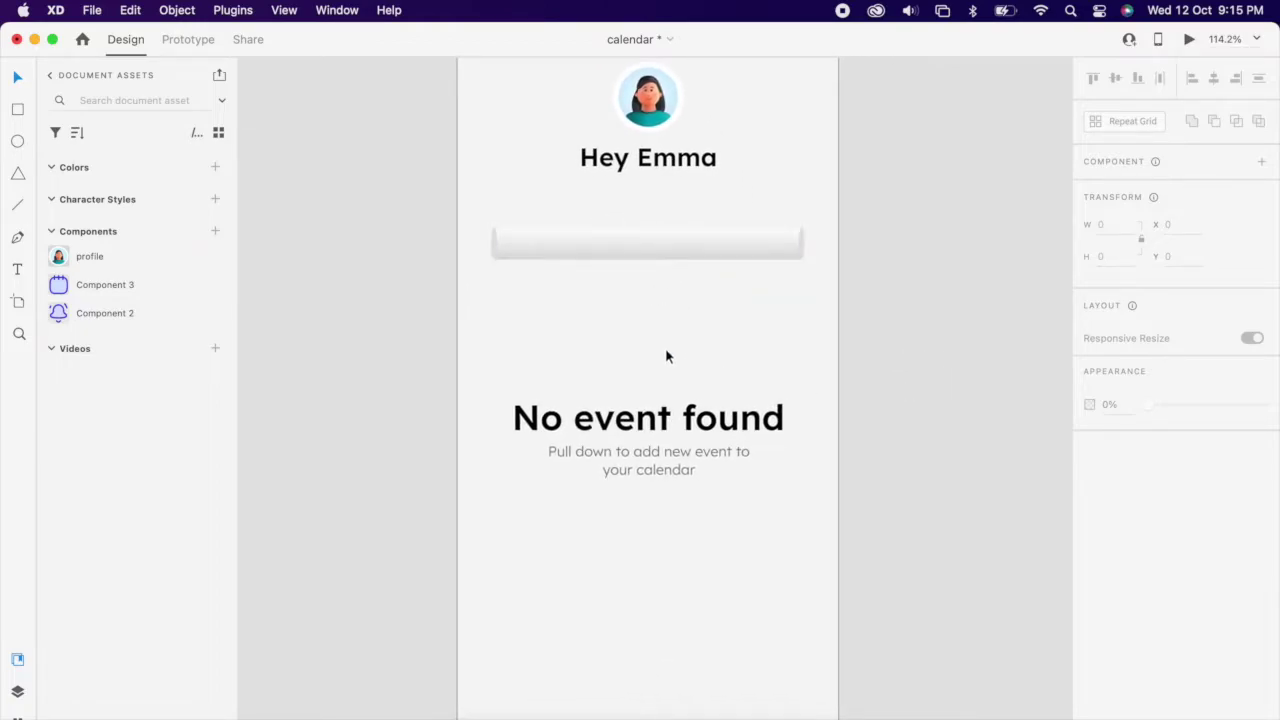
Draw a peaked three-point hanging line about 149 × 21 on top of the bar and centre it horizontally on the artboard
{"action": "scroll", "coordinate": [606, 243], "scroll_direction": "up", "scroll_amount": 3}
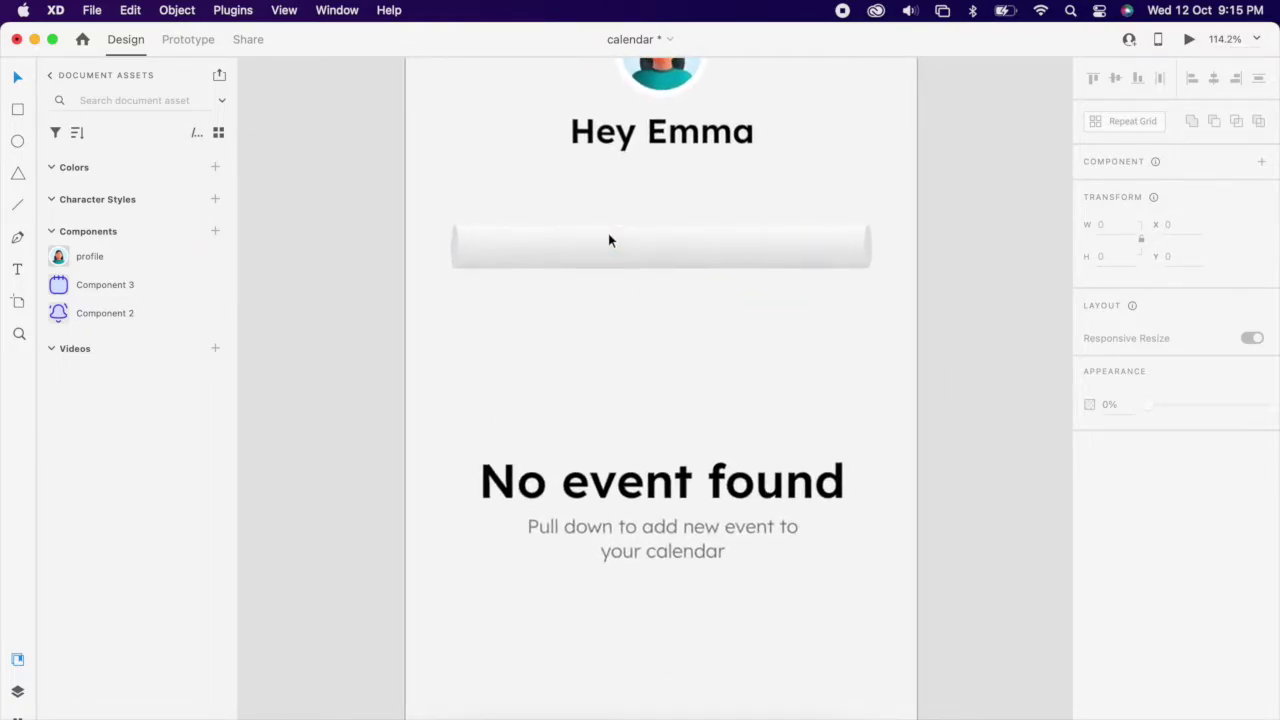
{"action": "key", "text": "p"}
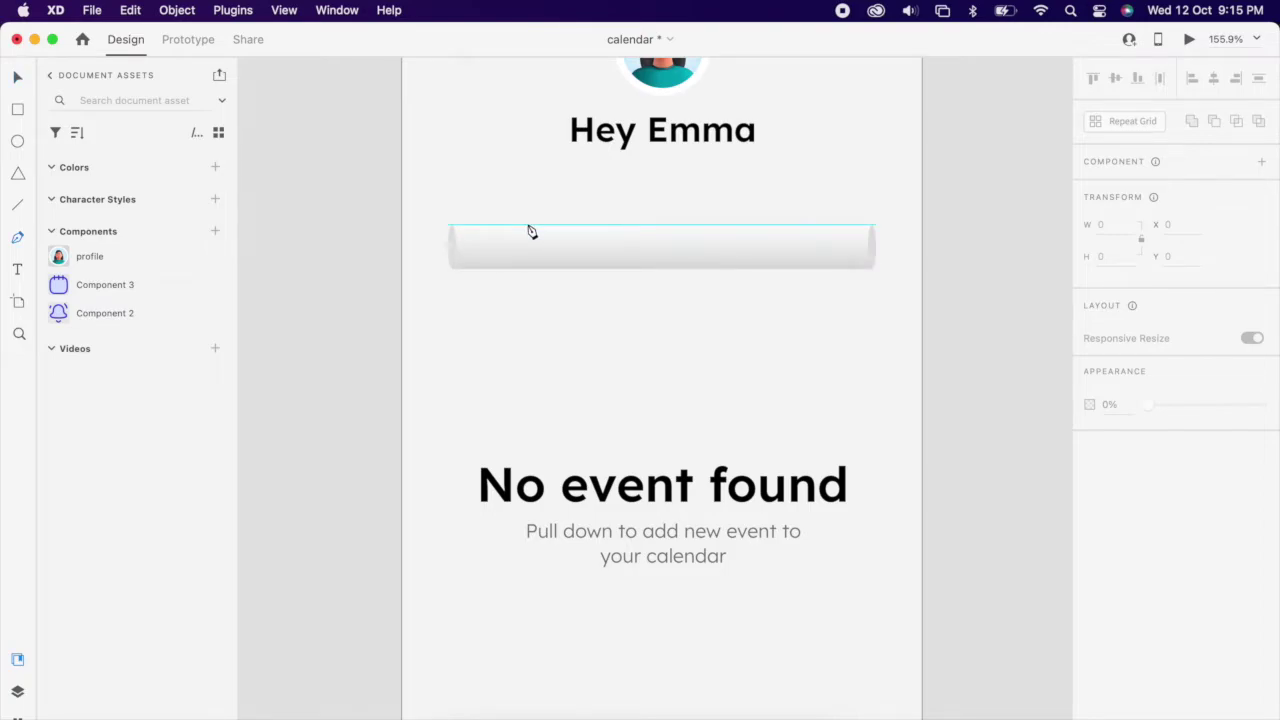
{"action": "left_click", "coordinate": [527, 224]}
{"action": "left_click", "coordinate": [655, 196]}
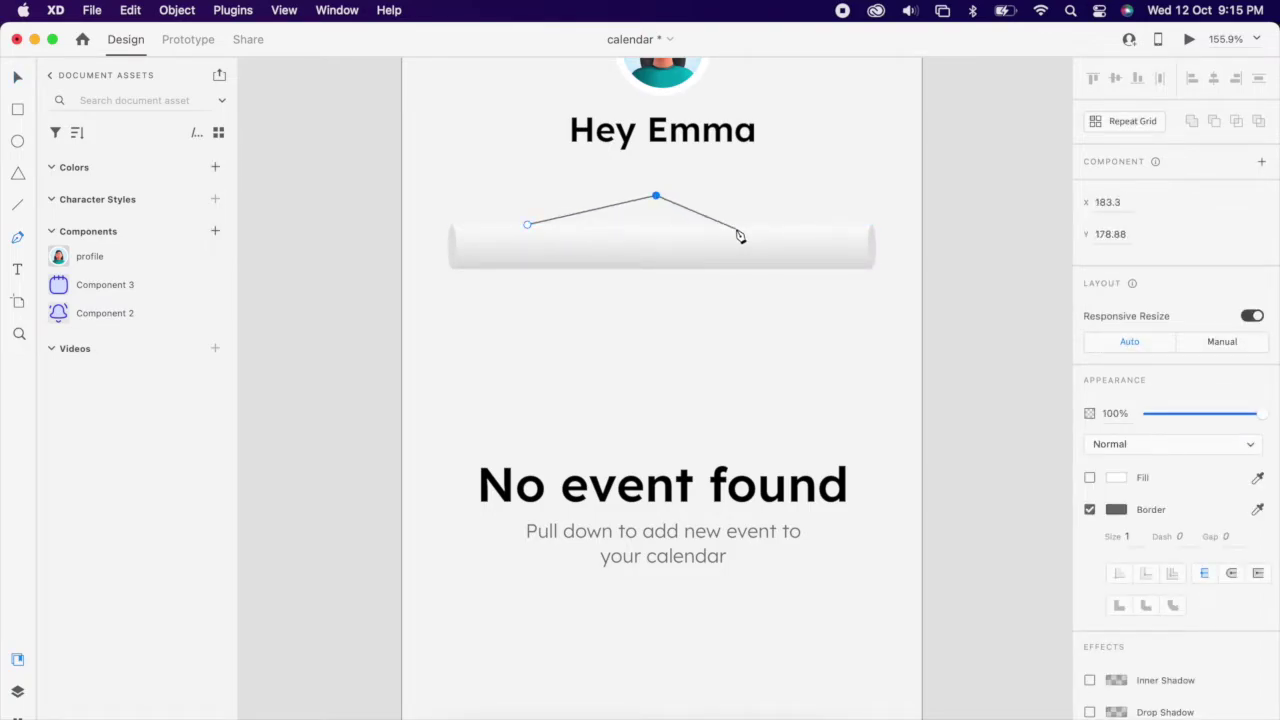
{"action": "left_click", "coordinate": [733, 225]}
{"action": "key", "text": "Escape"}
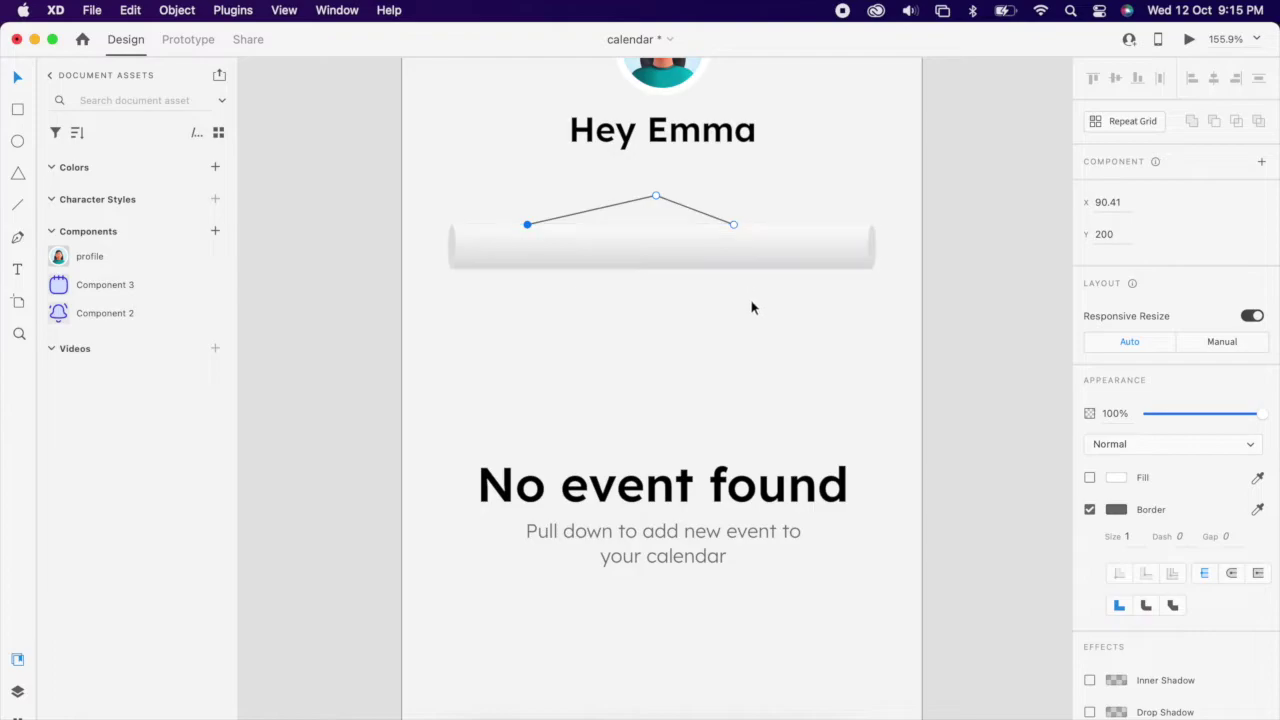
{"action": "left_click", "coordinate": [751, 303]}
{"action": "left_click", "coordinate": [725, 222]}
{"action": "left_click", "coordinate": [1214, 82]}
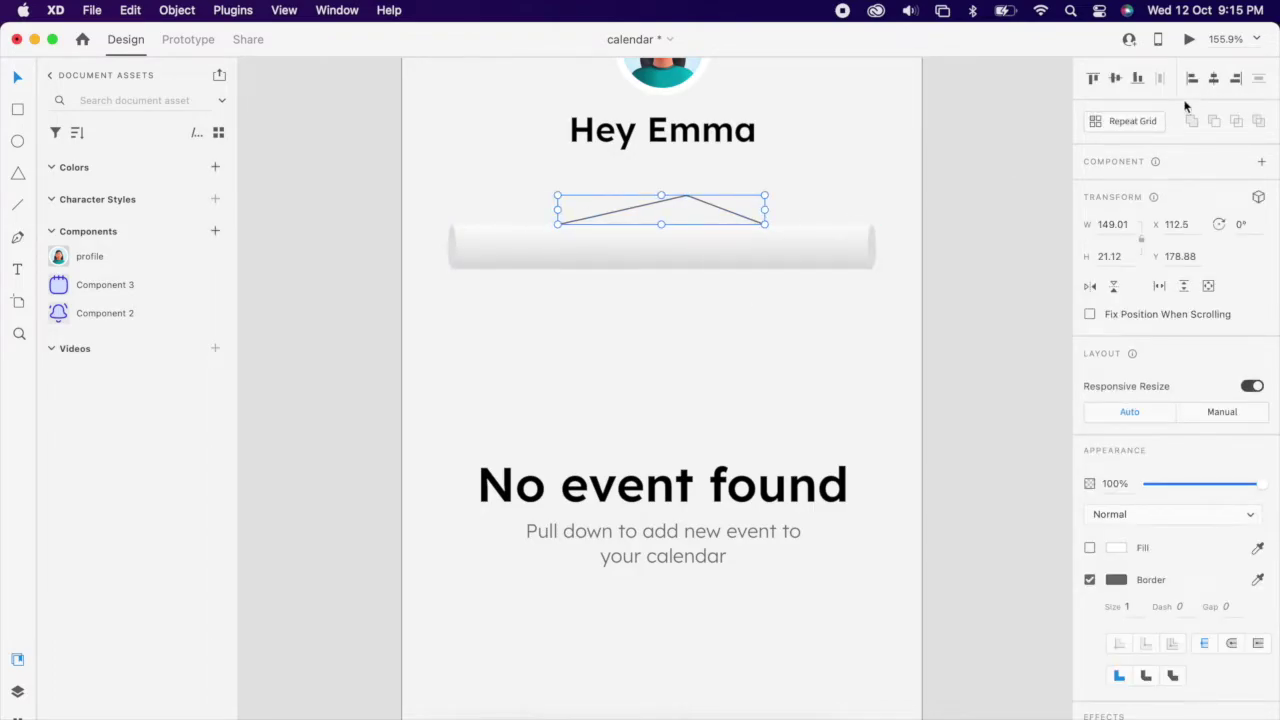
Style the hanging line with a #D8D8D8 border of size 2 and round end caps
{"action": "left_click", "coordinate": [1117, 585]}
{"action": "left_click", "coordinate": [913, 511]}
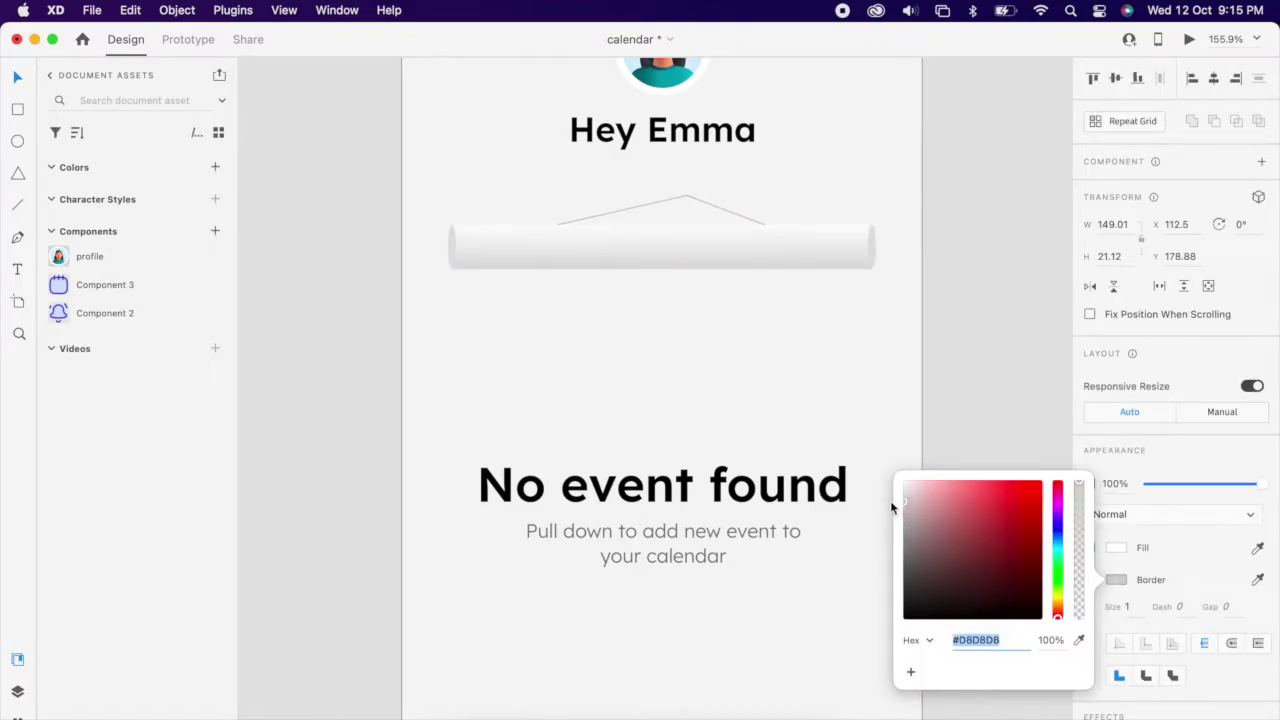
{"action": "left_click", "coordinate": [1139, 614]}
{"action": "key", "text": "Up"}
{"action": "left_click", "coordinate": [860, 336]}
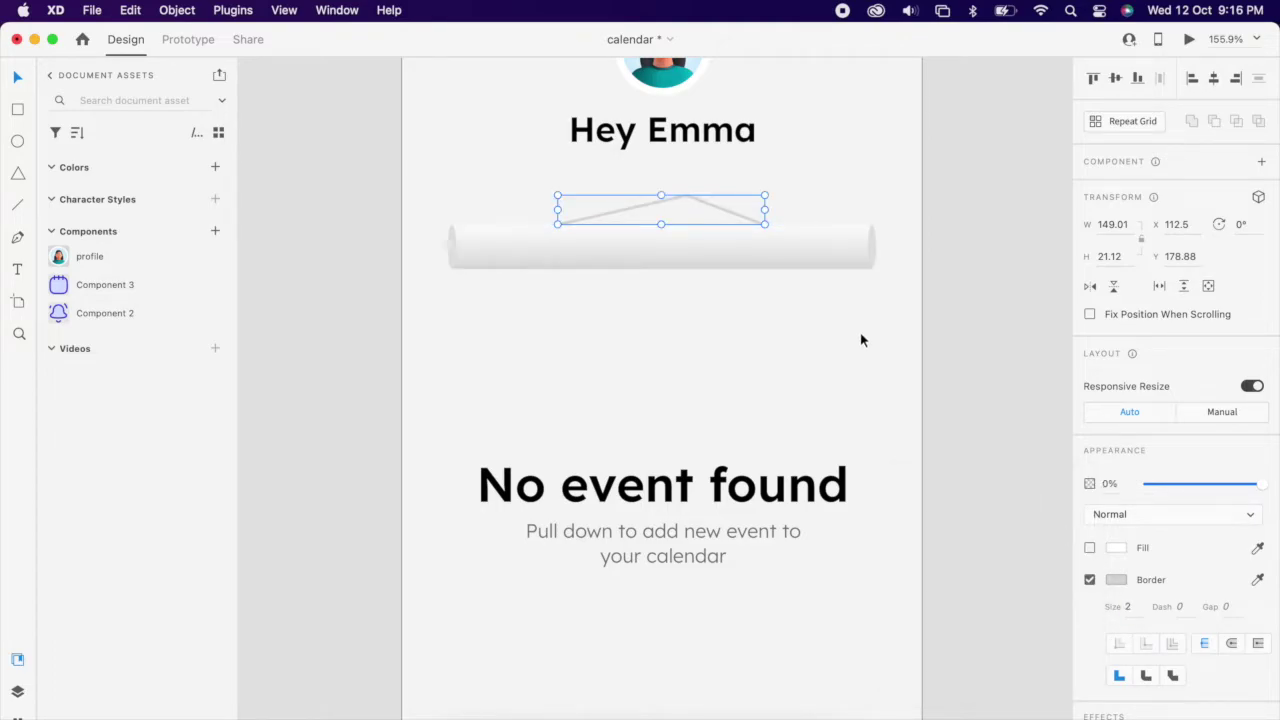
{"action": "left_click", "coordinate": [720, 208]}
{"action": "left_click", "coordinate": [1230, 645]}
{"action": "left_click", "coordinate": [716, 212]}
{"action": "left_click", "coordinate": [763, 381]}
{"action": "scroll", "coordinate": [766, 378], "scroll_direction": "down", "scroll_amount": 3}
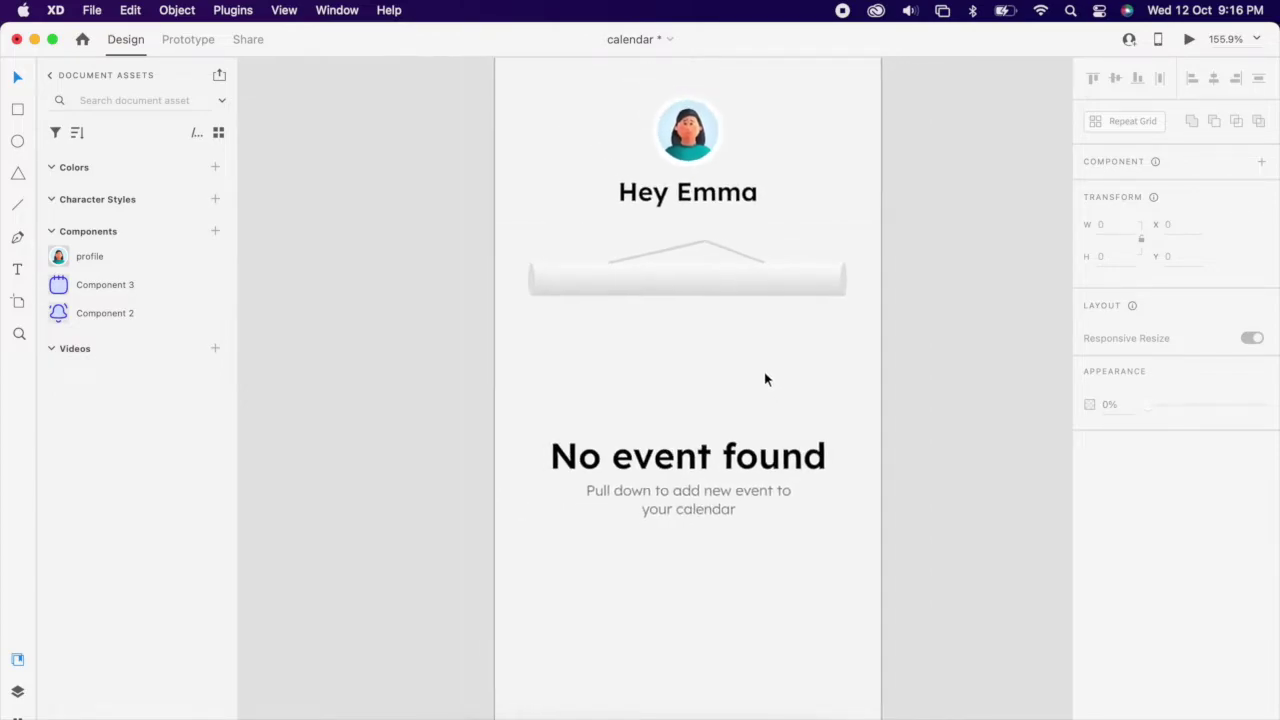
Add a 375 × 812 iPhone 13 mini artboard beside the Scroll artboard
{"action": "scroll", "coordinate": [718, 370], "scroll_direction": "down", "scroll_amount": 5}
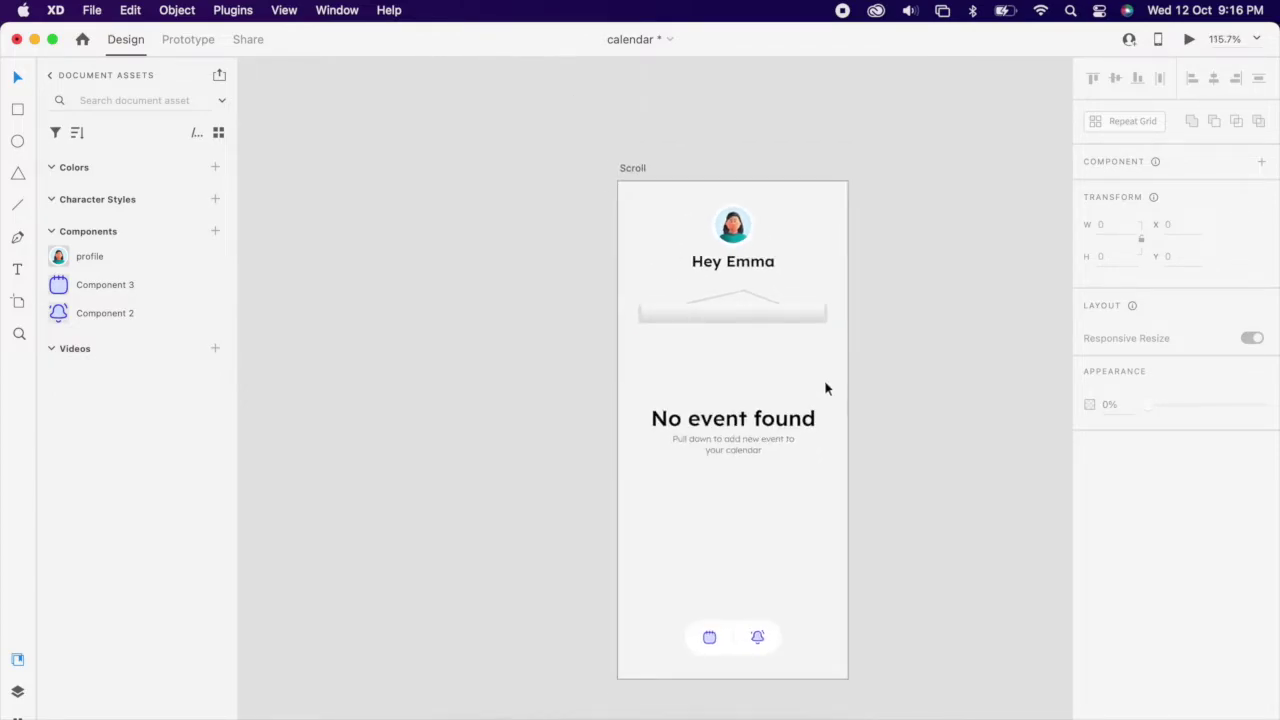
{"action": "left_click", "coordinate": [715, 420]}
{"action": "left_click", "coordinate": [837, 420]}
{"action": "scroll", "coordinate": [845, 390], "scroll_direction": "right", "scroll_amount": 3}
{"action": "key", "text": "a"}
{"action": "left_click", "coordinate": [789, 340]}
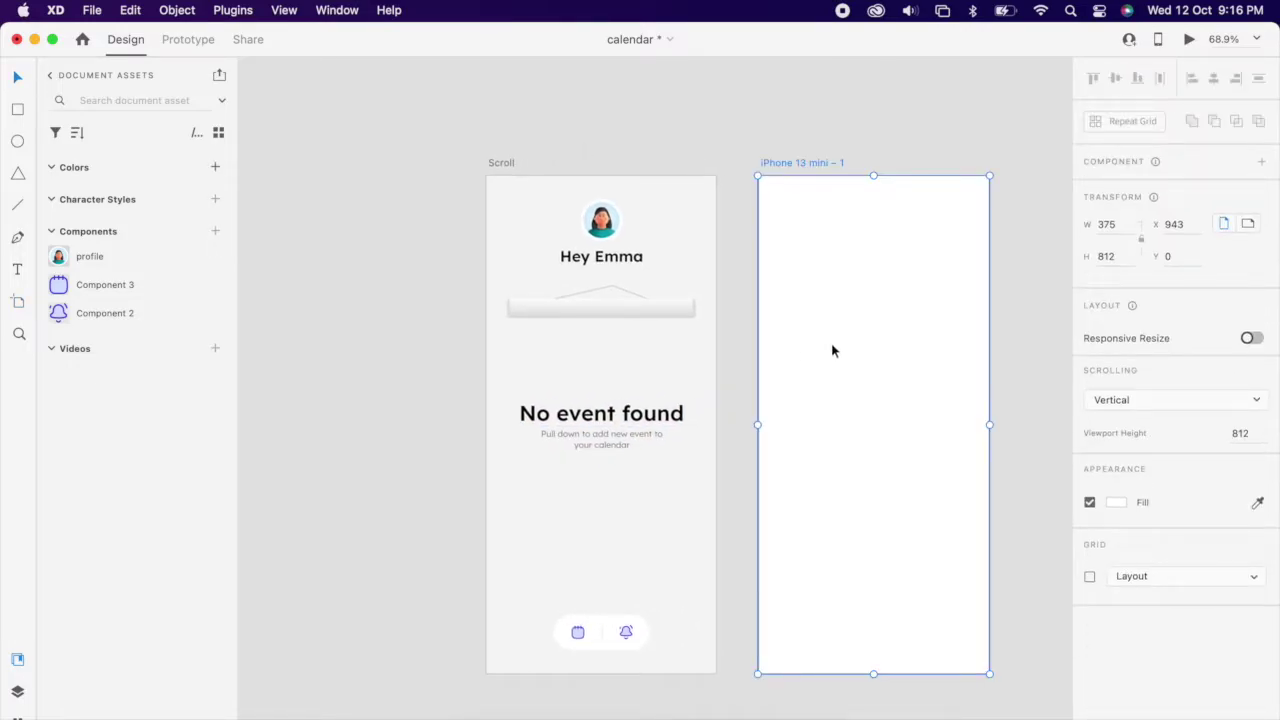
Insert an October 2022 calendar with the Calendar plugin and place it directly beneath the bar, aligned with the bar's left end
{"action": "left_click", "coordinate": [17, 717]}
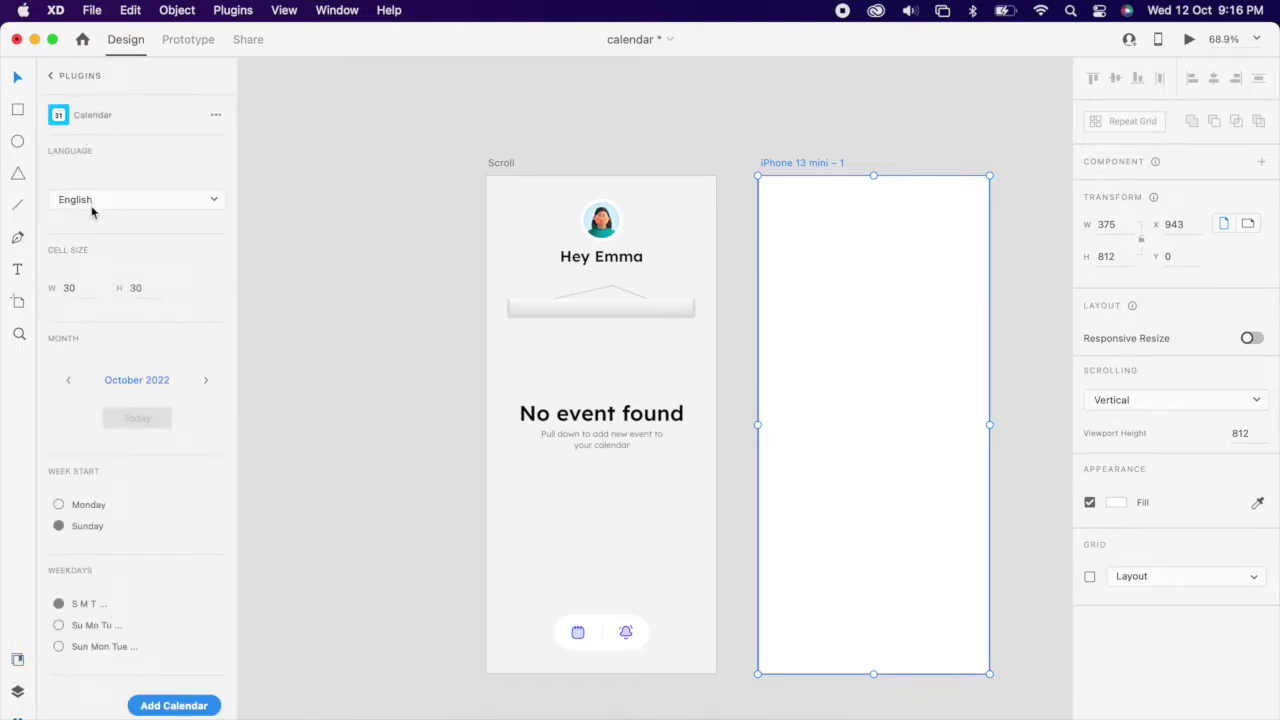
{"action": "left_click", "coordinate": [160, 705]}
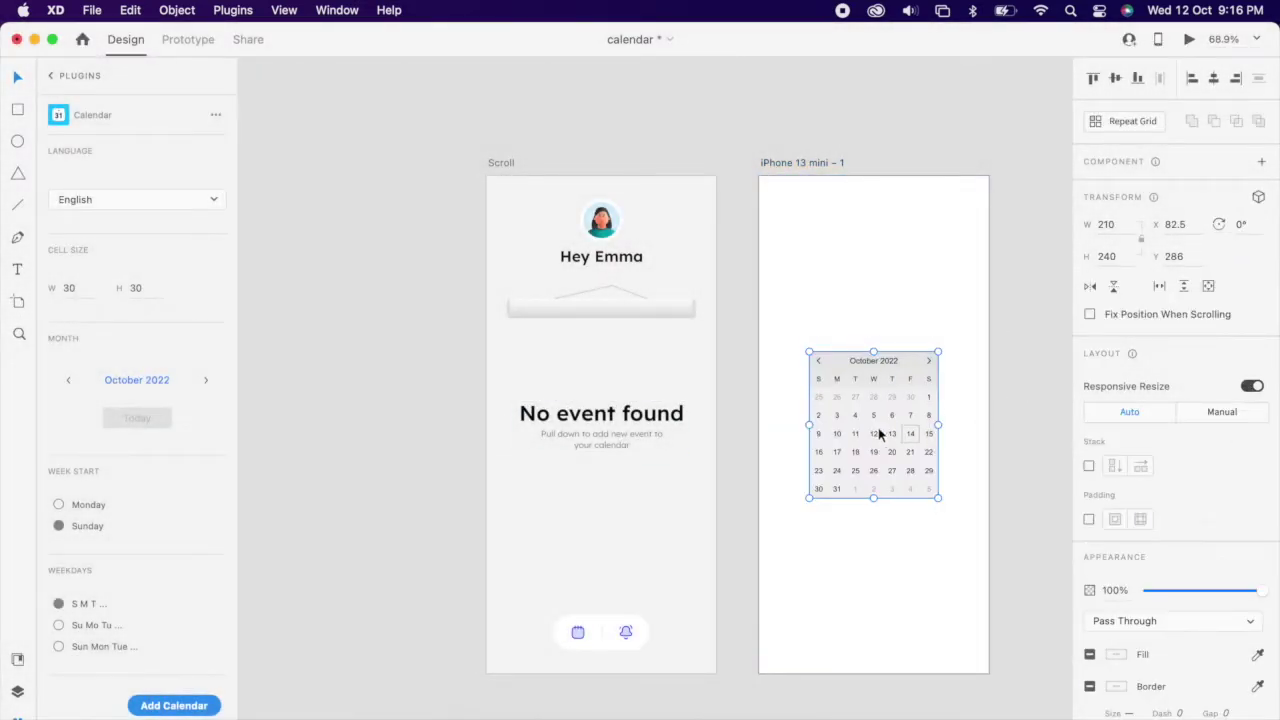
{"action": "left_click_drag", "start_coordinate": [896, 417], "coordinate": [597, 398]}
{"action": "scroll", "coordinate": [596, 396], "scroll_direction": "up", "scroll_amount": 4}
{"action": "left_click_drag", "start_coordinate": [583, 354], "coordinate": [581, 339]}
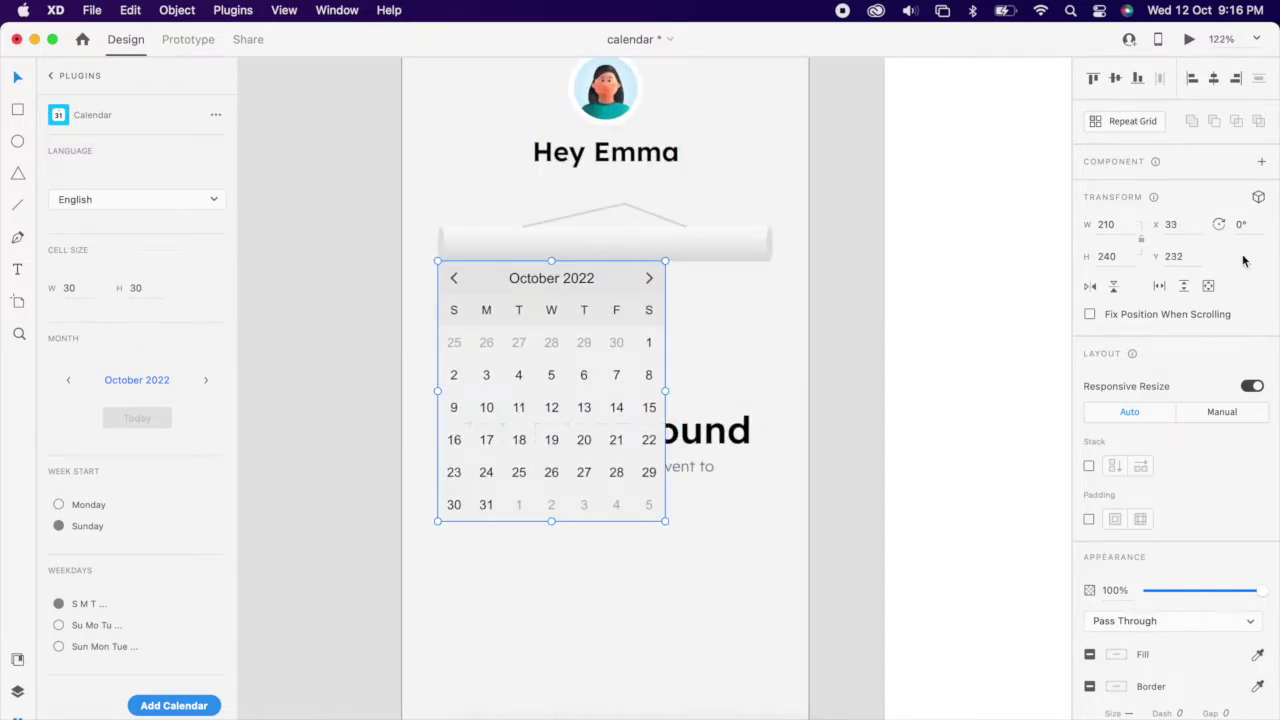
Turn off responsive resize for the calendar and scale it up proportionally to about 301 × 344
{"action": "left_click", "coordinate": [1250, 387]}
{"action": "left_click_drag", "start_coordinate": [666, 522], "coordinate": [818, 639]}
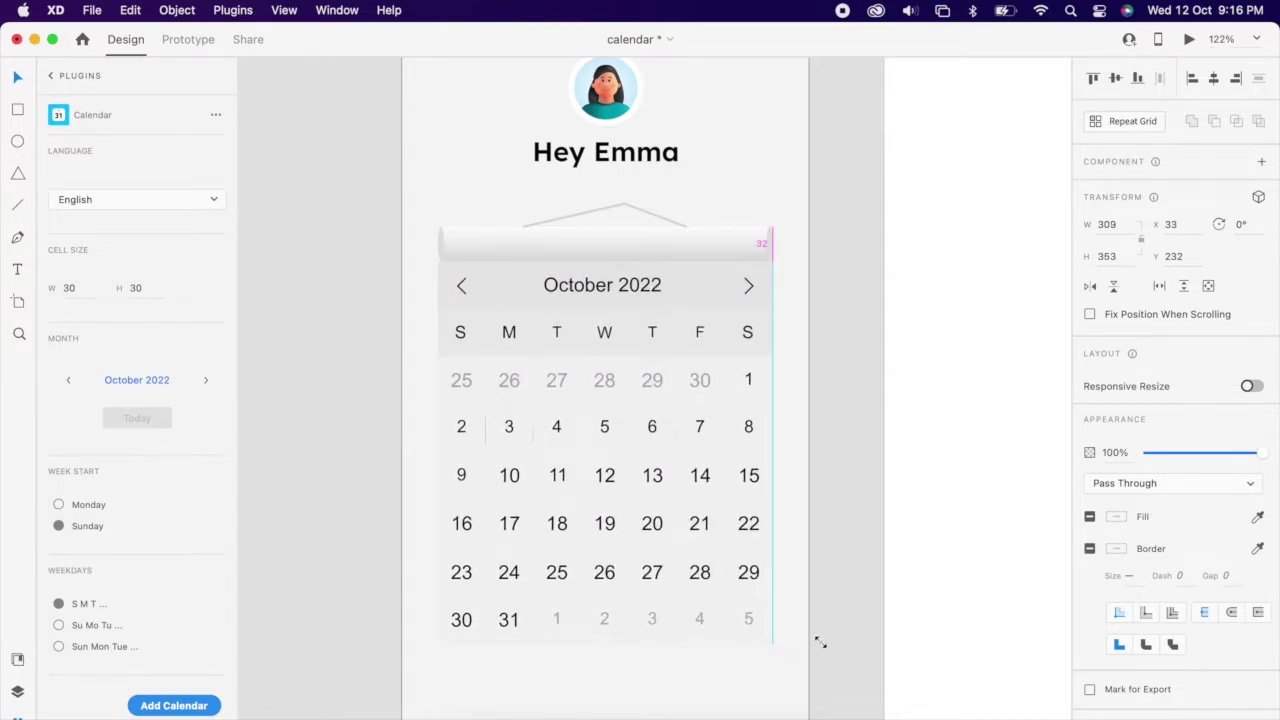
{"action": "scroll", "coordinate": [668, 432], "scroll_direction": "down", "scroll_amount": 3}
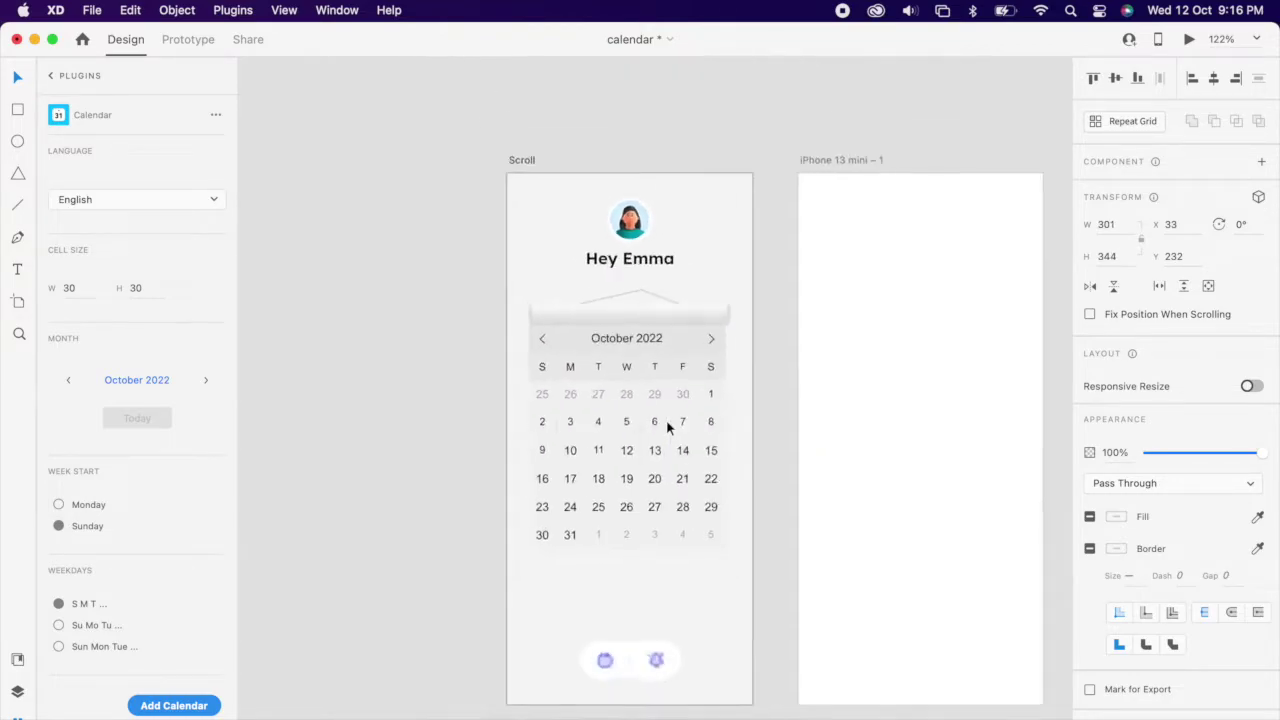
Move the calendar onto the iPhone 13 mini artboard and ungroup it
{"action": "left_click_drag", "start_coordinate": [654, 431], "coordinate": [911, 447]}
{"action": "scroll", "coordinate": [911, 447], "scroll_direction": "right", "scroll_amount": 5}
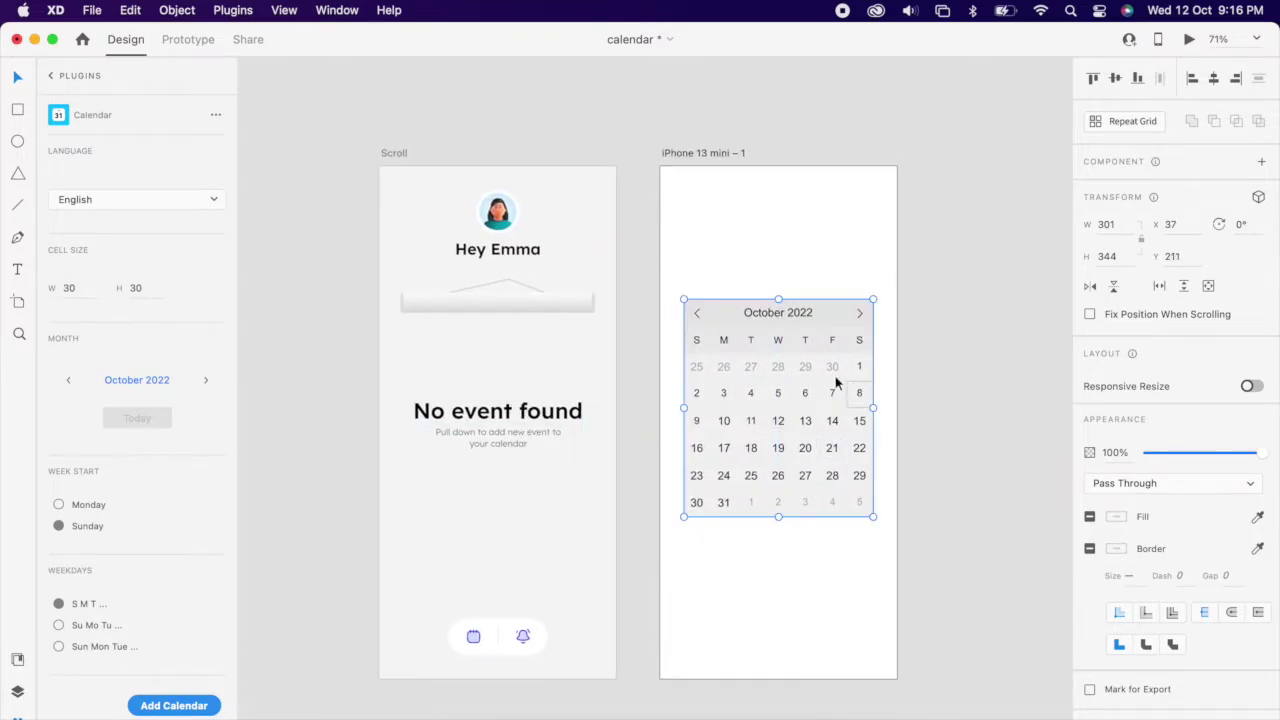
{"action": "scroll", "coordinate": [829, 410], "scroll_direction": "right", "scroll_amount": 2}
{"action": "scroll", "coordinate": [783, 397], "scroll_direction": "up", "scroll_amount": 4}
{"action": "key", "text": "super+shift+g"}
Style the calendar's date text in Lexend Medium at size 13 and move the month arrows close to the October 2022 title
{"action": "left_click_drag", "start_coordinate": [530, 615], "coordinate": [825, 209]}
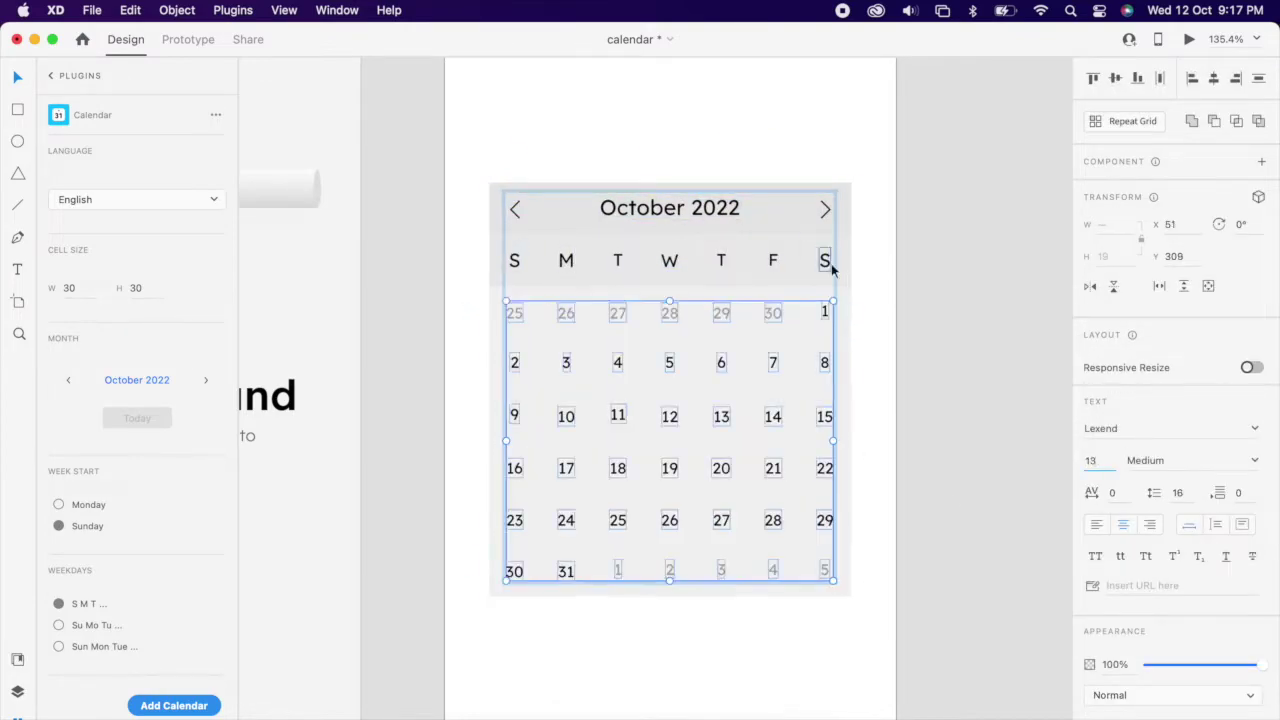
{"action": "left_click_drag", "start_coordinate": [825, 209], "coordinate": [761, 213]}
Turn a copy of the calendar's header rectangle into a darker grey strip along the calendar's lower edge, sent behind the dates
{"action": "left_click", "coordinate": [820, 177]}
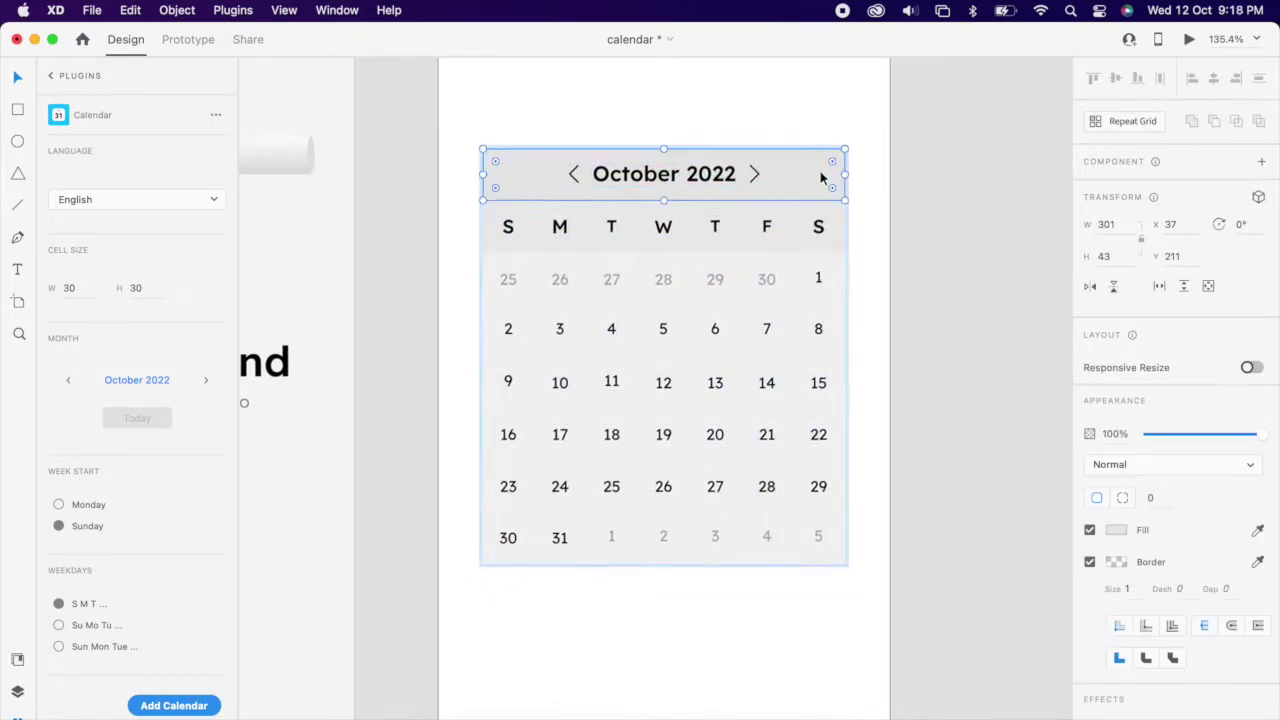
{"action": "left_click_drag", "start_coordinate": [820, 177], "coordinate": [820, 585]}
{"action": "scroll", "coordinate": [680, 491], "scroll_direction": "up", "scroll_amount": 3}
{"action": "key", "text": "super+shift+["}
{"action": "left_click_drag", "start_coordinate": [680, 491], "coordinate": [680, 477]}
{"action": "left_click", "coordinate": [1116, 530]}
{"action": "left_click", "coordinate": [905, 473]}
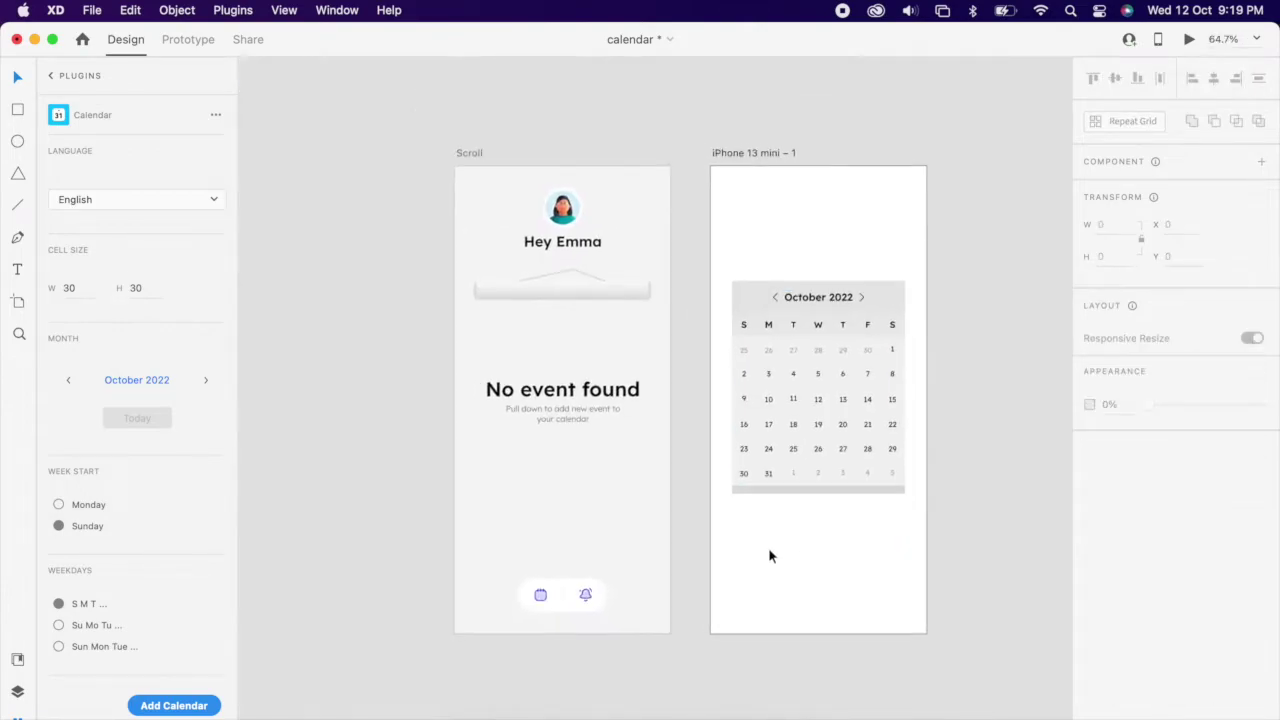
Move the calendar onto the Scroll artboard, centre it horizontally and align its upper edge with the roll-up bar's lower edge
{"action": "left_click", "coordinate": [814, 486]}
{"action": "left_click_drag", "start_coordinate": [814, 486], "coordinate": [614, 478]}
{"action": "scroll", "coordinate": [530, 440], "scroll_direction": "up", "scroll_amount": 3}
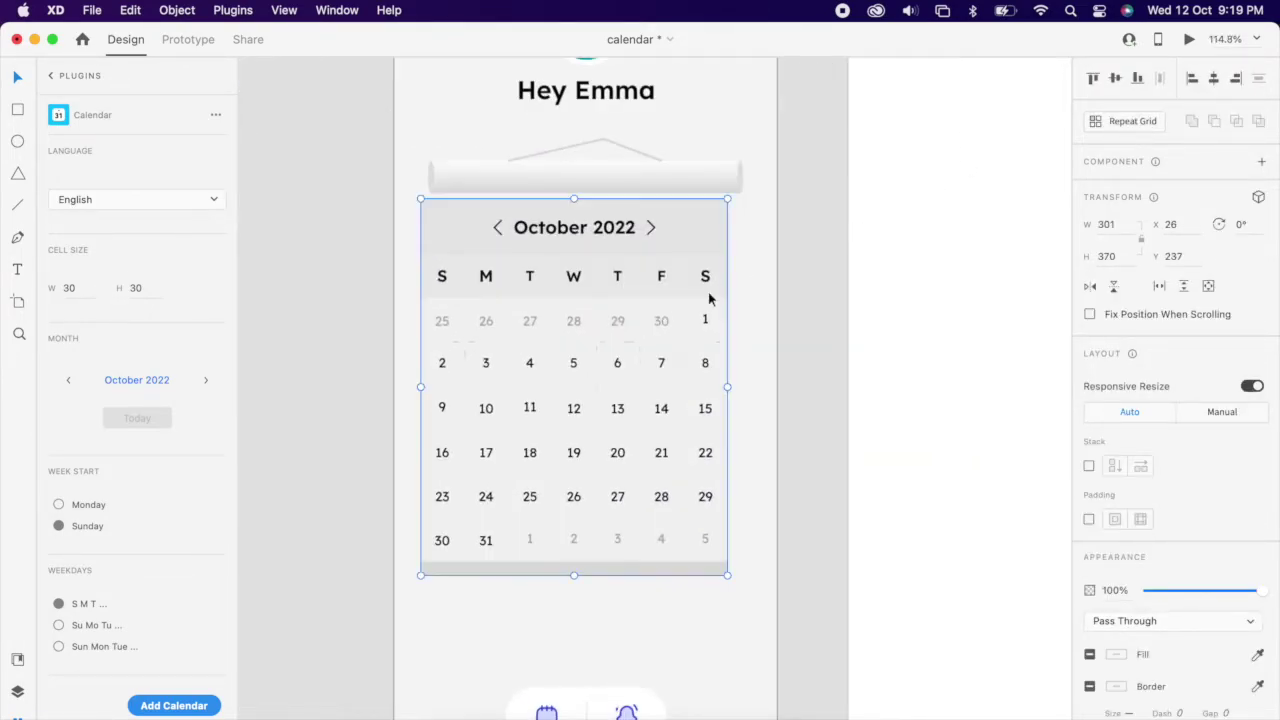
{"action": "left_click", "coordinate": [1214, 79]}
{"action": "left_click_drag", "start_coordinate": [693, 322], "coordinate": [694, 317]}
{"action": "left_click", "coordinate": [806, 350]}
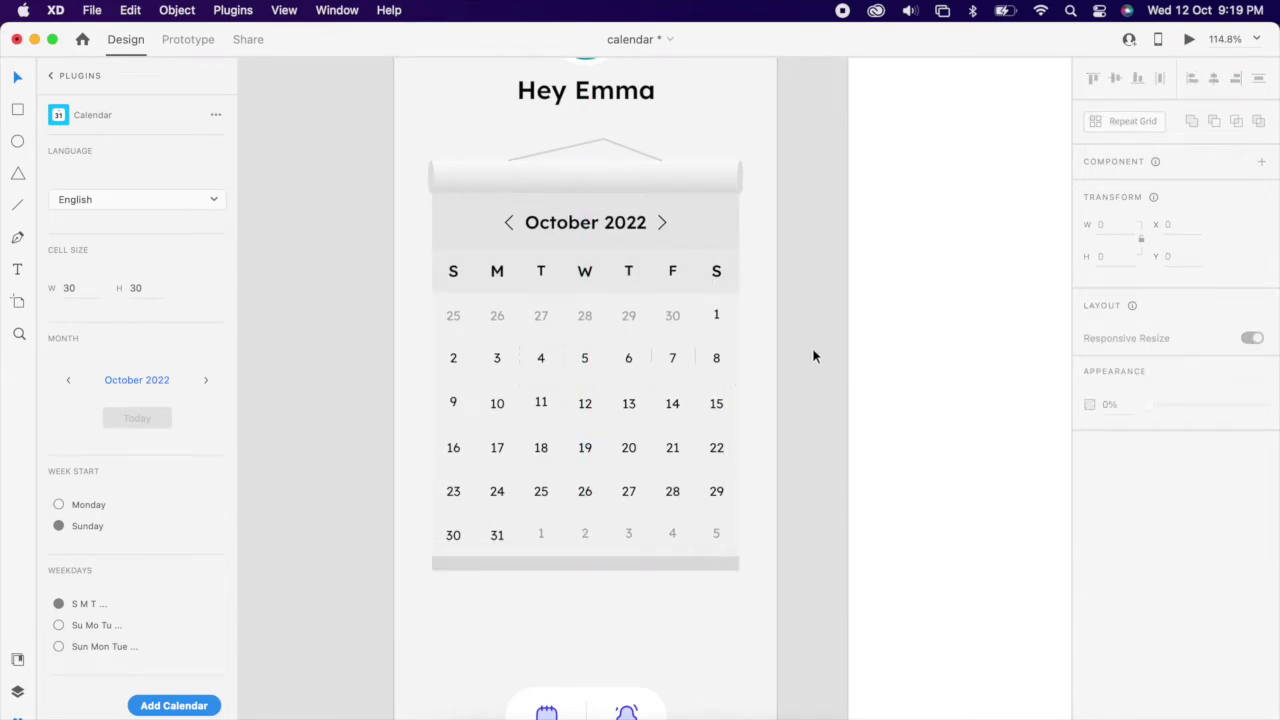
Draw a closed trapezoid with the Pen tool along the calendar's upper edge, tapering inward below the roll-up bar
{"action": "scroll", "coordinate": [670, 228], "scroll_direction": "up", "scroll_amount": 2}
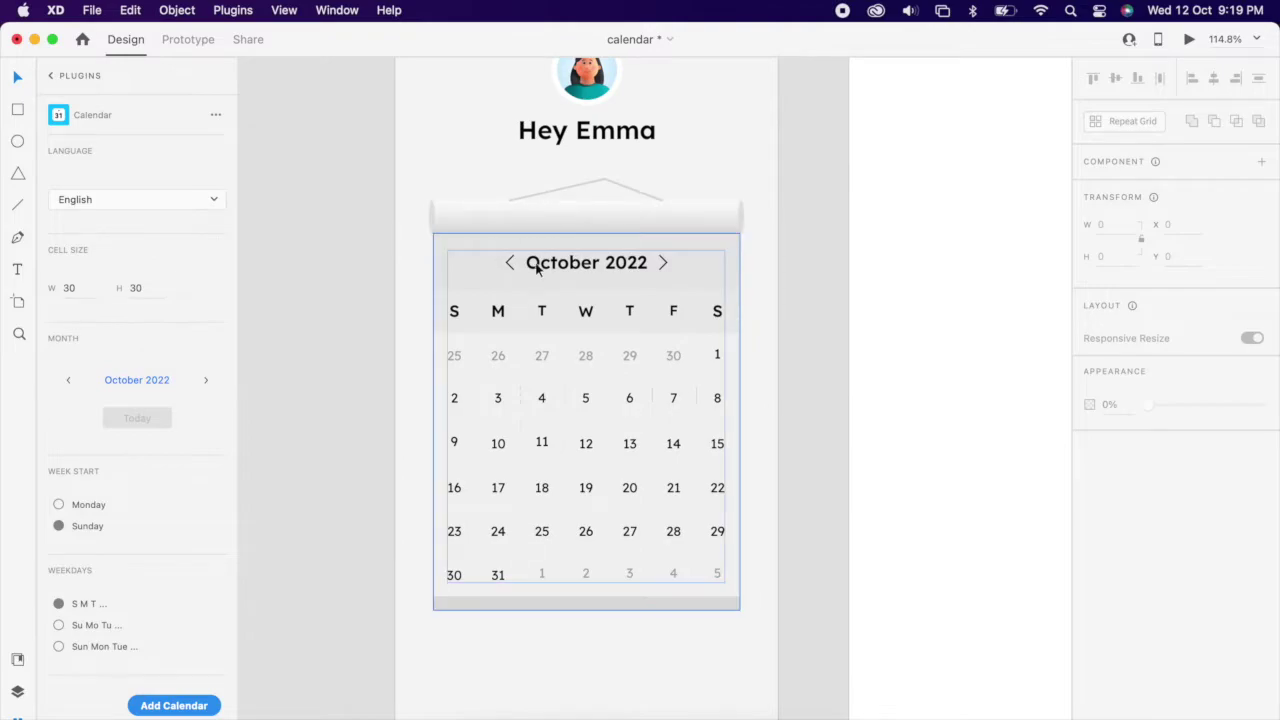
{"action": "scroll", "coordinate": [557, 274], "scroll_direction": "up", "scroll_amount": 1}
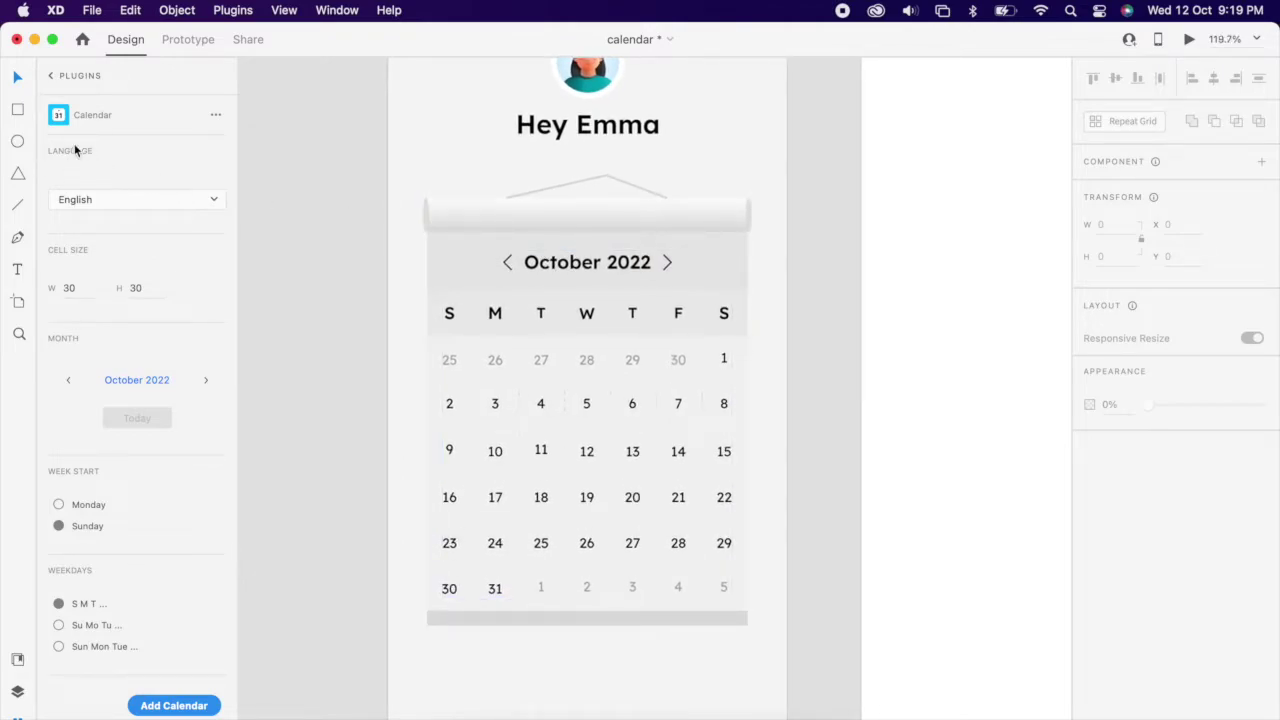
{"action": "key", "text": "p"}
{"action": "left_click", "coordinate": [428, 233]}
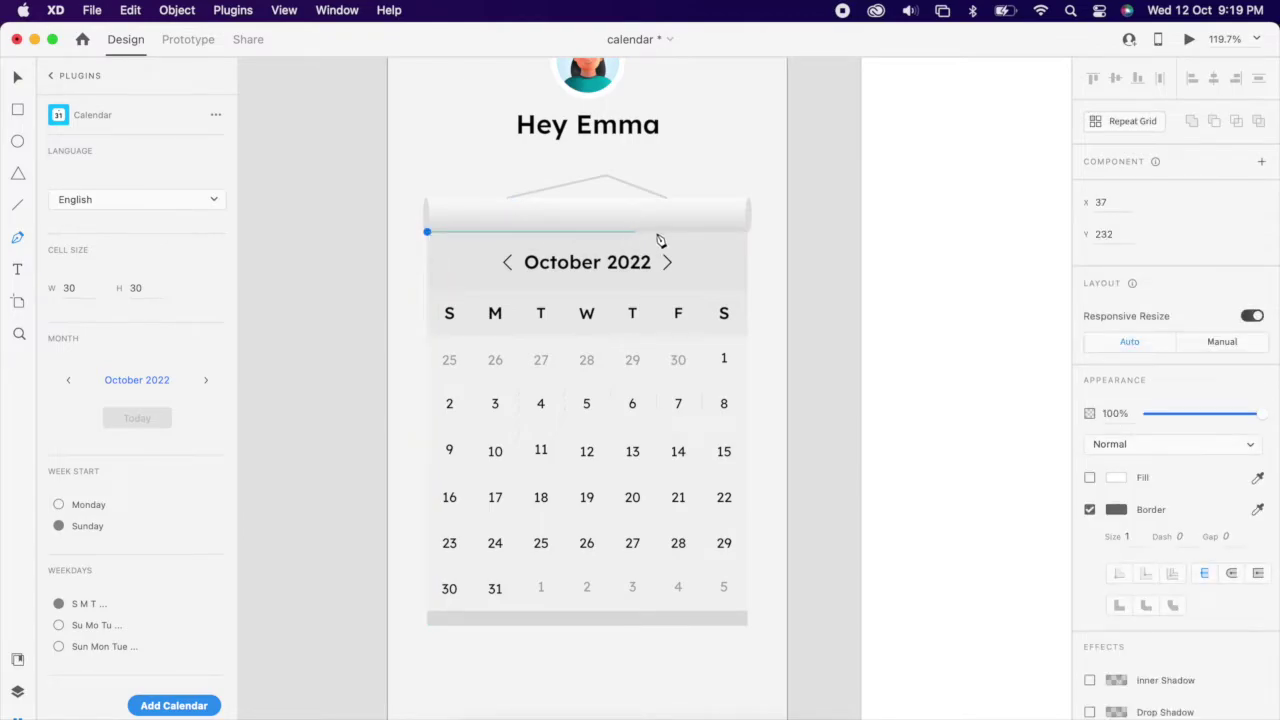
{"action": "left_click", "coordinate": [746, 232]}
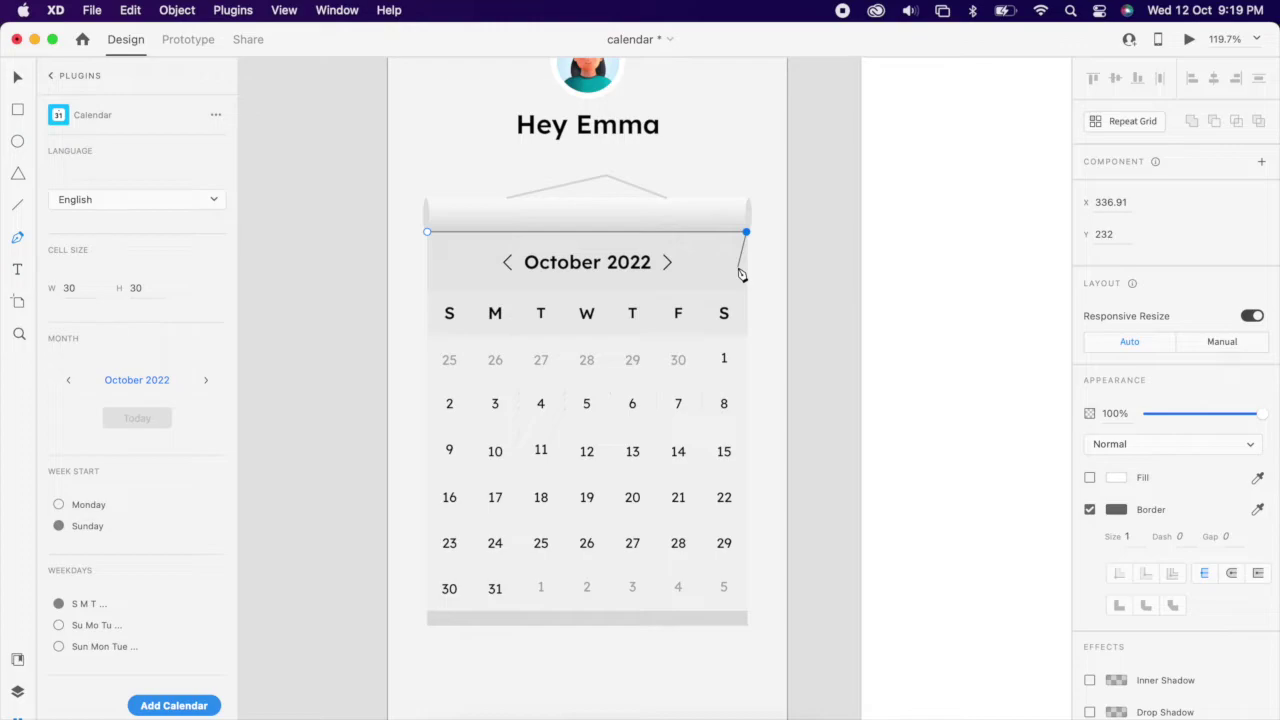
{"action": "left_click", "coordinate": [738, 267]}
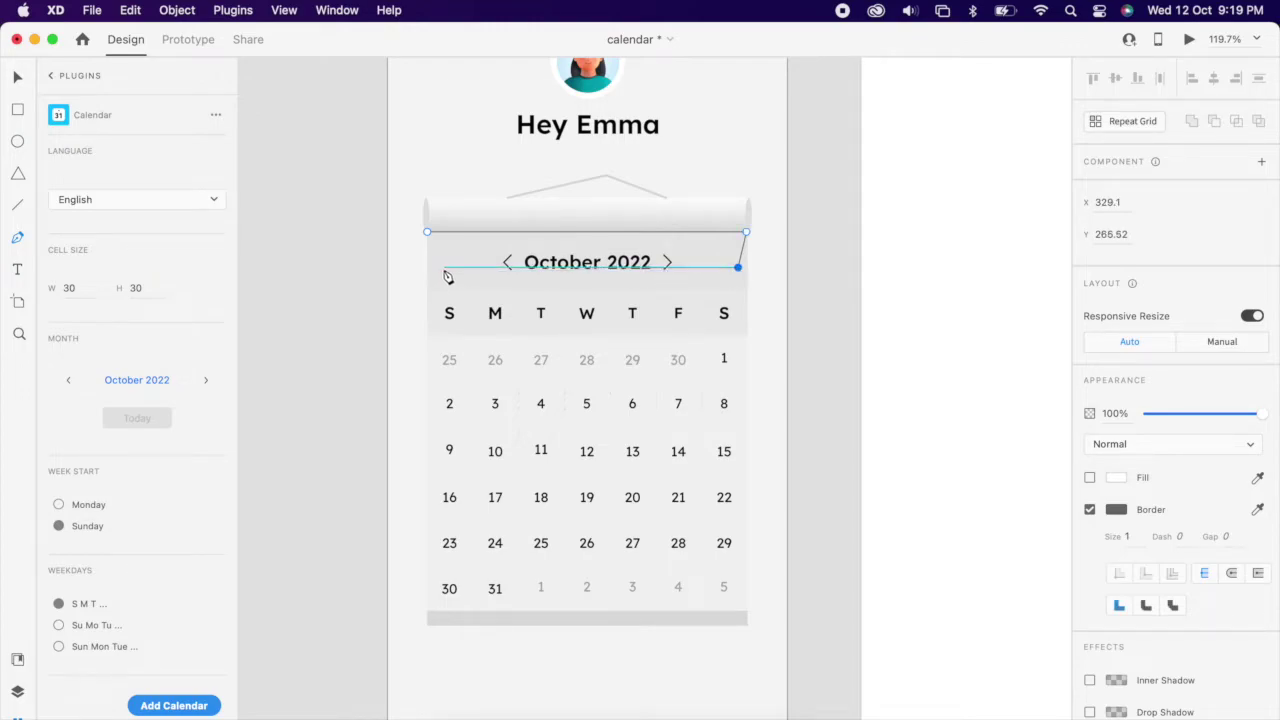
{"action": "left_click", "coordinate": [443, 267]}
{"action": "left_click", "coordinate": [427, 232]}
{"action": "key", "text": "Escape"}
Remove the trapezoid's border and give it a vertical linear gradient fill
{"action": "left_click", "coordinate": [1090, 510]}
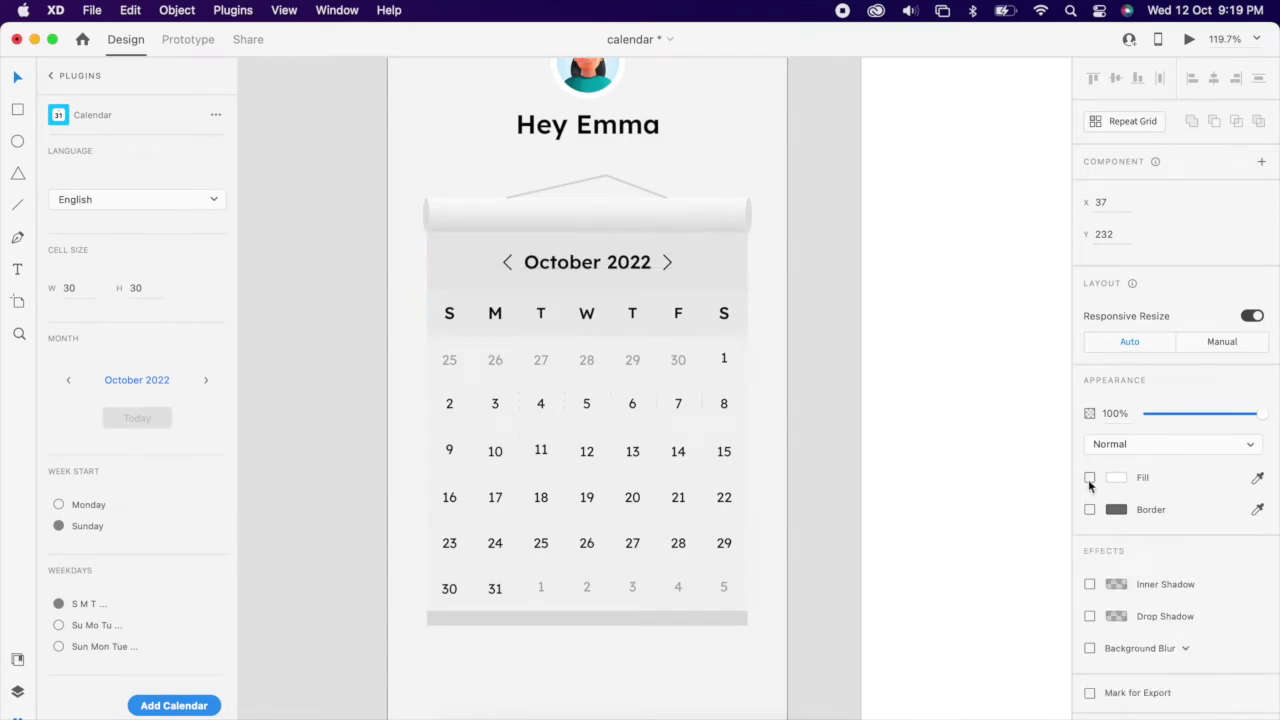
{"action": "left_click", "coordinate": [1090, 477]}
{"action": "left_click", "coordinate": [1116, 477]}
{"action": "left_click", "coordinate": [927, 370]}
{"action": "left_click", "coordinate": [945, 388]}
{"action": "left_click", "coordinate": [586, 233]}
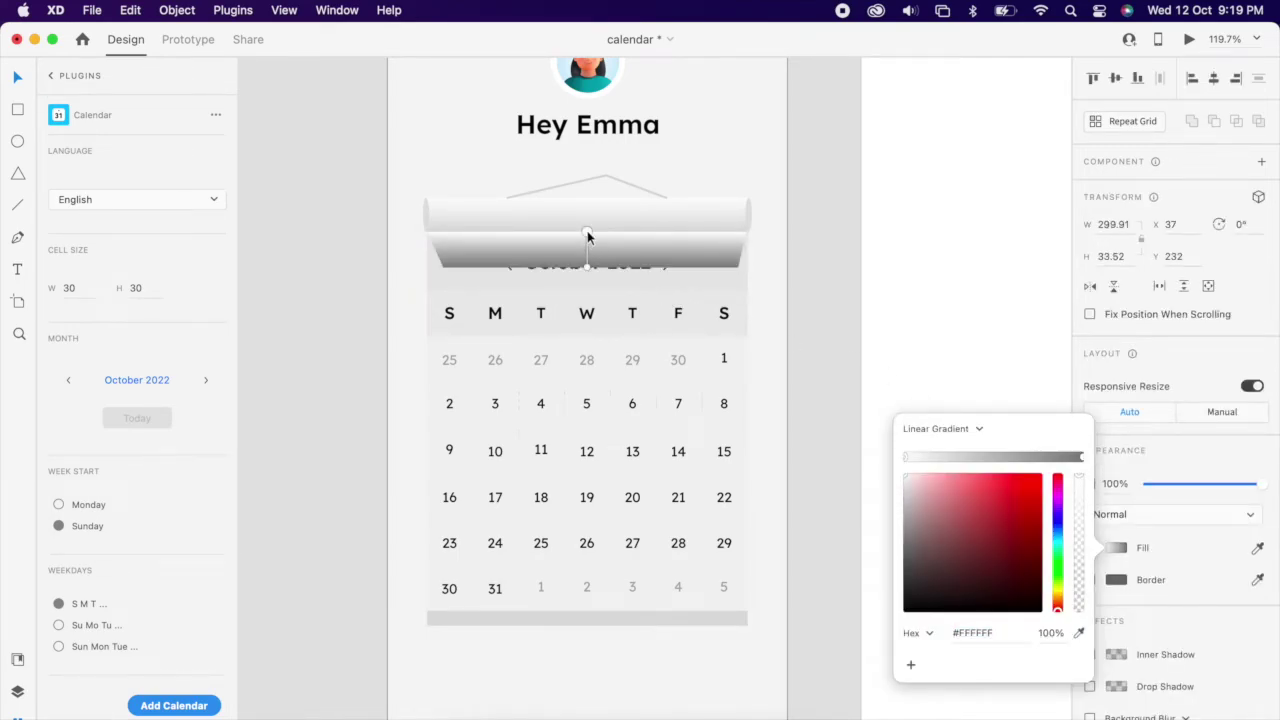
Darken the gradient's upper stop to grey and fade its #808080 lower stop to transparent
{"action": "left_click", "coordinate": [1077, 632]}
{"action": "left_click", "coordinate": [760, 263]}
{"action": "left_click_drag", "start_coordinate": [901, 477], "coordinate": [898, 490]}
{"action": "left_click", "coordinate": [587, 267]}
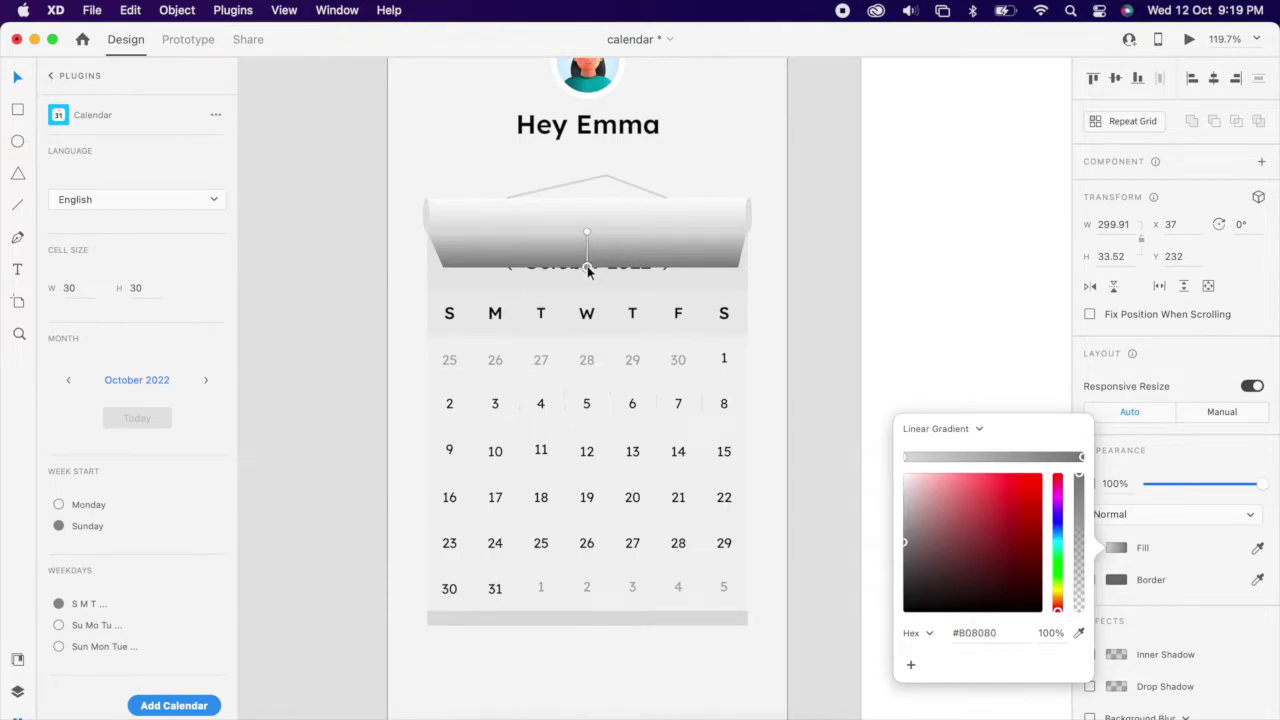
{"action": "left_click_drag", "start_coordinate": [1078, 483], "coordinate": [1070, 634]}
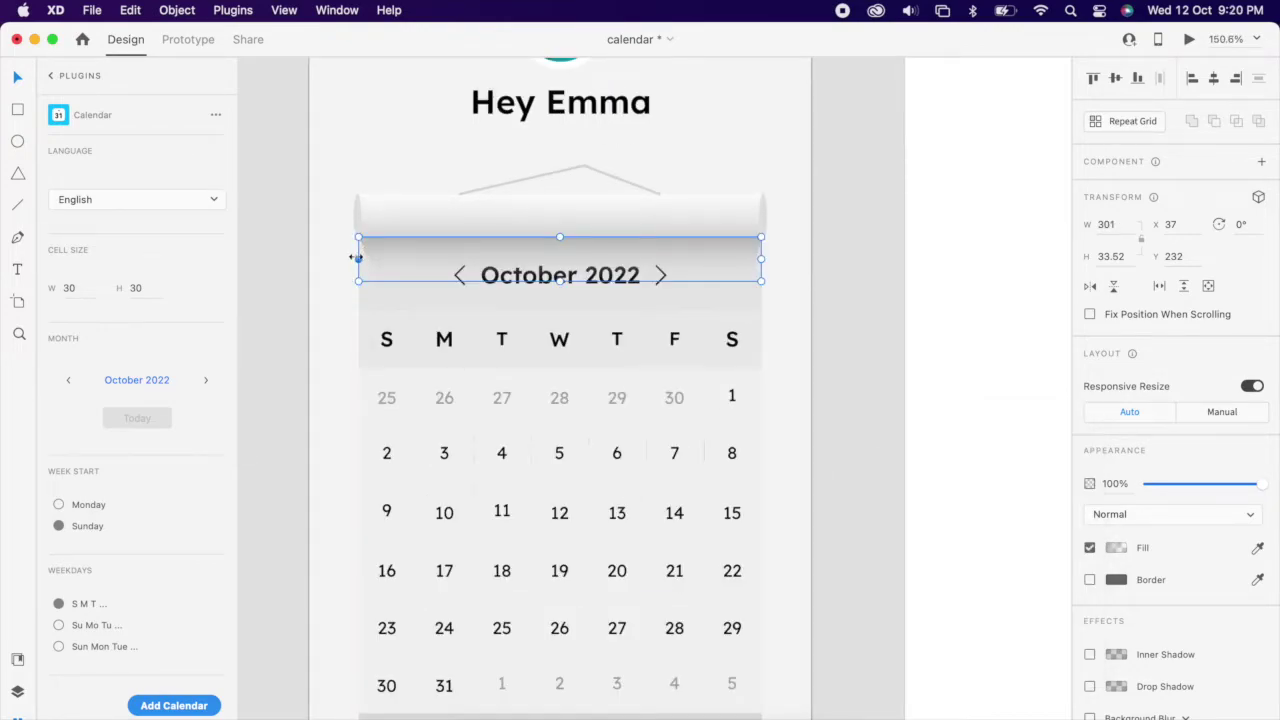
Widen the shadow shape to 301 so it spans the full width of the calendar
{"action": "left_click_drag", "start_coordinate": [359, 257], "coordinate": [358, 258]}
{"action": "key", "text": "Escape"}
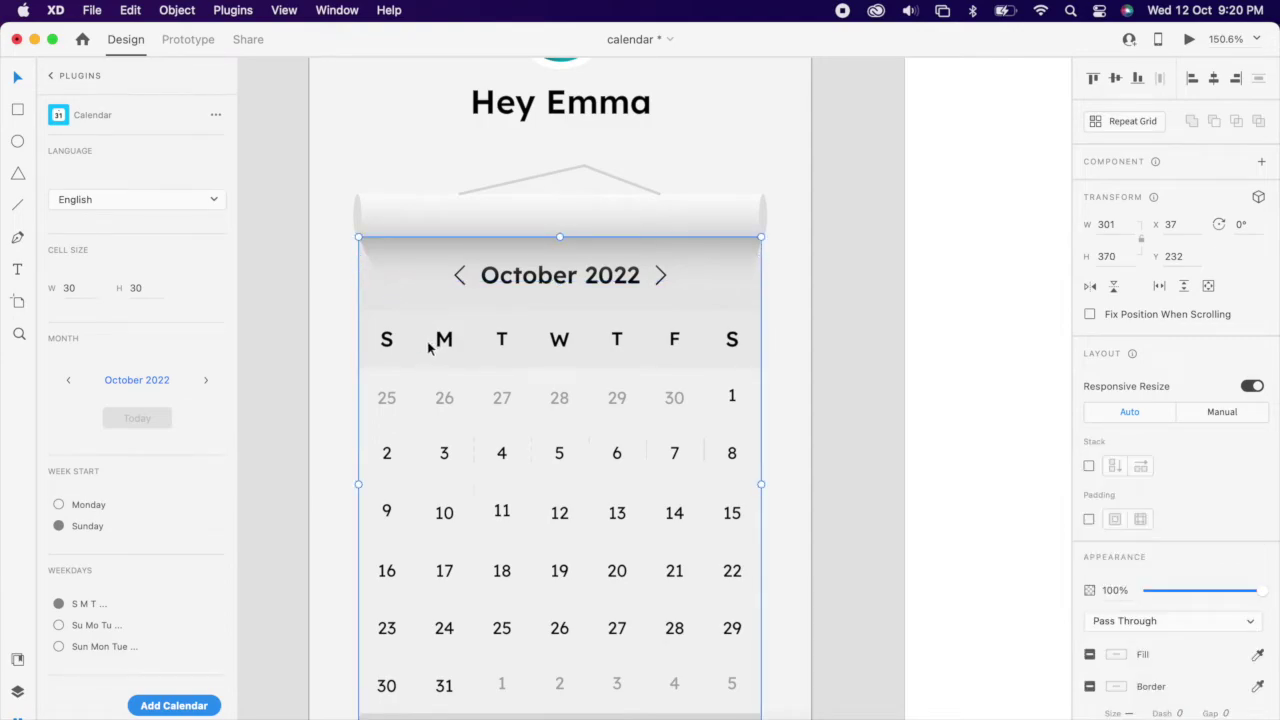
{"action": "left_click", "coordinate": [813, 338]}
{"action": "scroll", "coordinate": [813, 338], "scroll_direction": "down", "scroll_amount": 4}
{"action": "scroll", "coordinate": [790, 343], "scroll_direction": "right", "scroll_amount": 2}
{"action": "scroll", "coordinate": [790, 343], "scroll_direction": "down", "scroll_amount": 2}
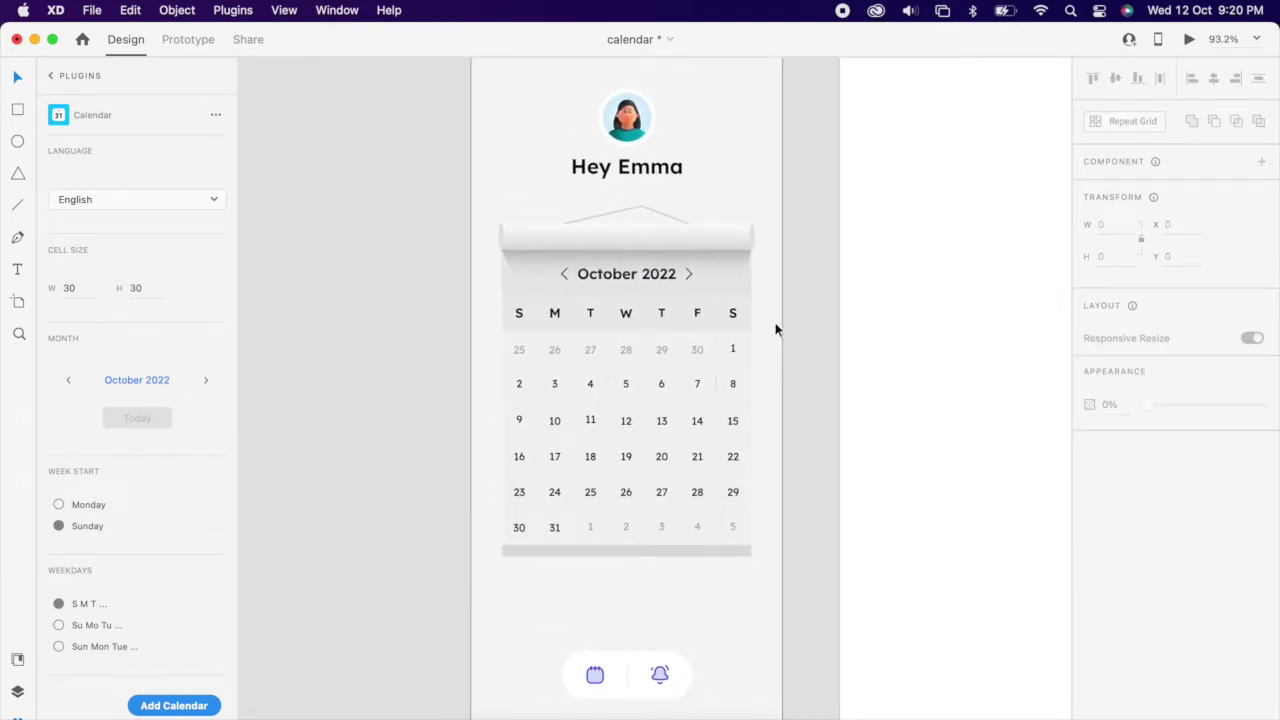
{"action": "scroll", "coordinate": [620, 280], "scroll_direction": "down", "scroll_amount": 2}
{"action": "scroll", "coordinate": [583, 317], "scroll_direction": "up", "scroll_amount": 1}
Group the shadow shape with the calendar, keeping the group in its place below the roll-up bar
{"action": "left_click", "coordinate": [621, 246]}
{"action": "left_click", "coordinate": [636, 277]}
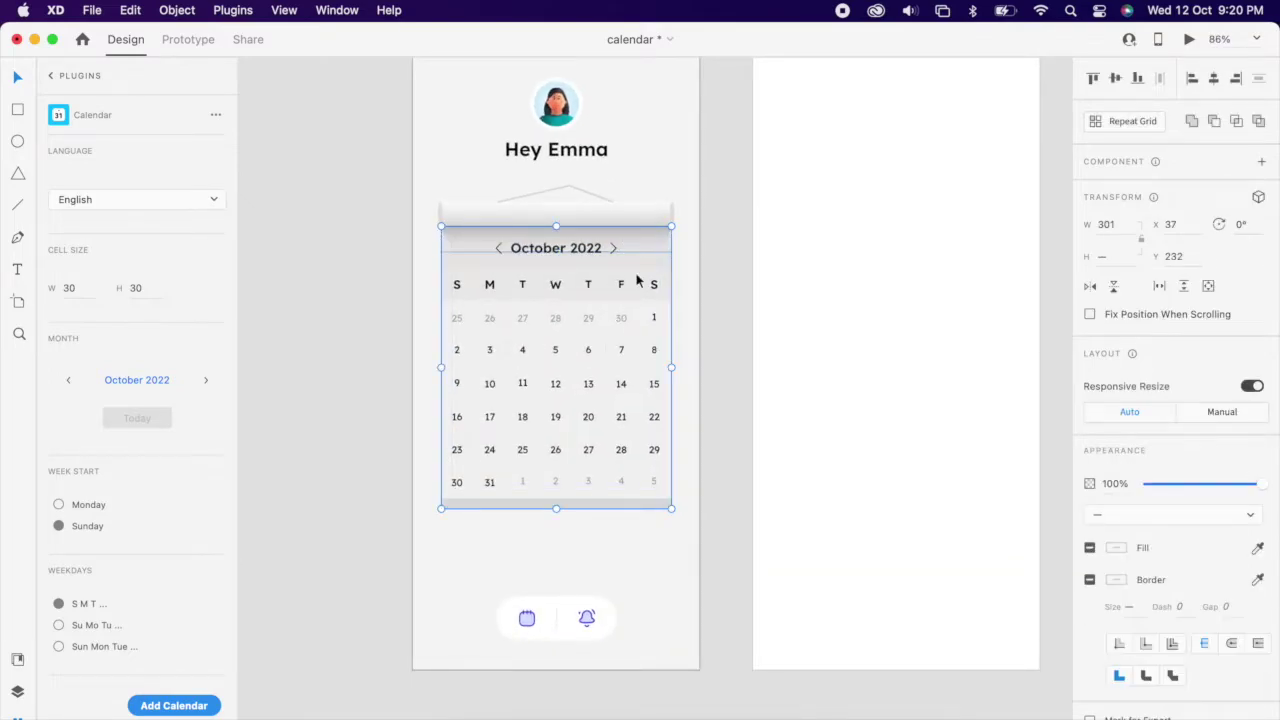
{"action": "right_click", "coordinate": [636, 277]}
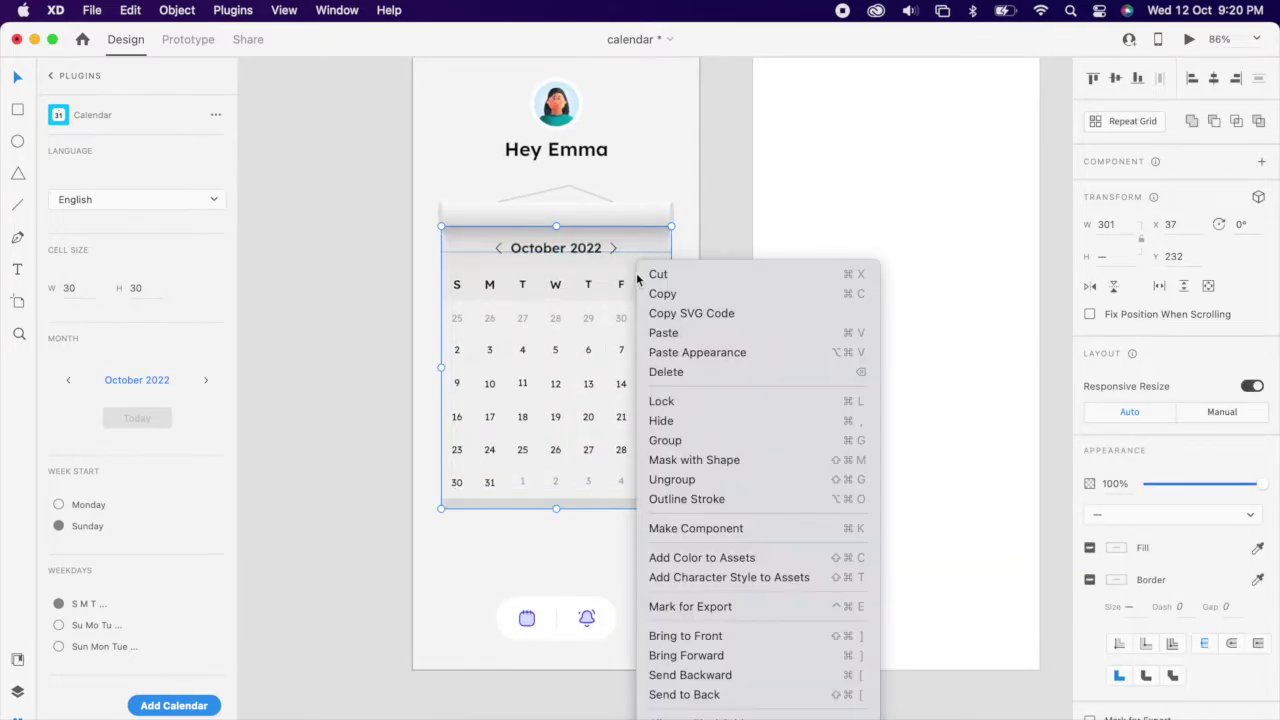
{"action": "left_click", "coordinate": [686, 442]}
{"action": "left_click_drag", "start_coordinate": [531, 403], "coordinate": [684, 407]}
{"action": "key", "text": "super+z"}
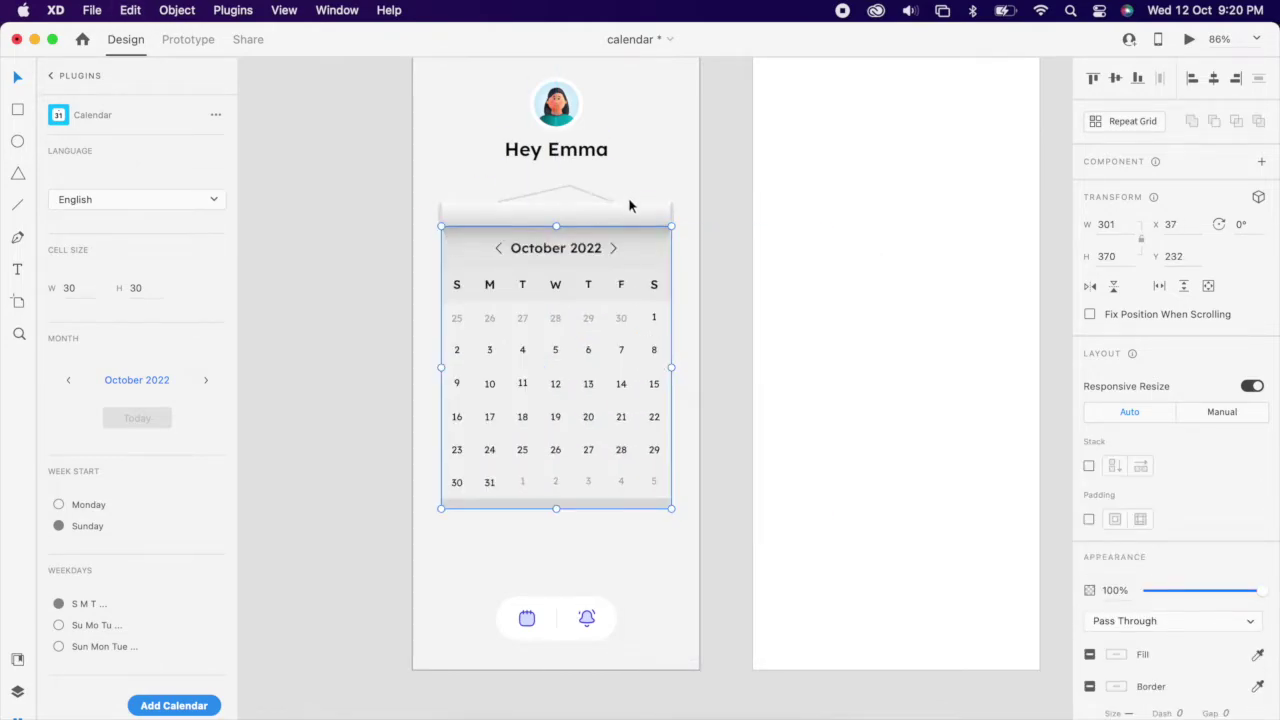
Bring the roll-up bar and its hanging string to the front of the calendar group
{"action": "left_click_drag", "start_coordinate": [628, 200], "coordinate": [606, 210]}
{"action": "right_click", "coordinate": [622, 202]}
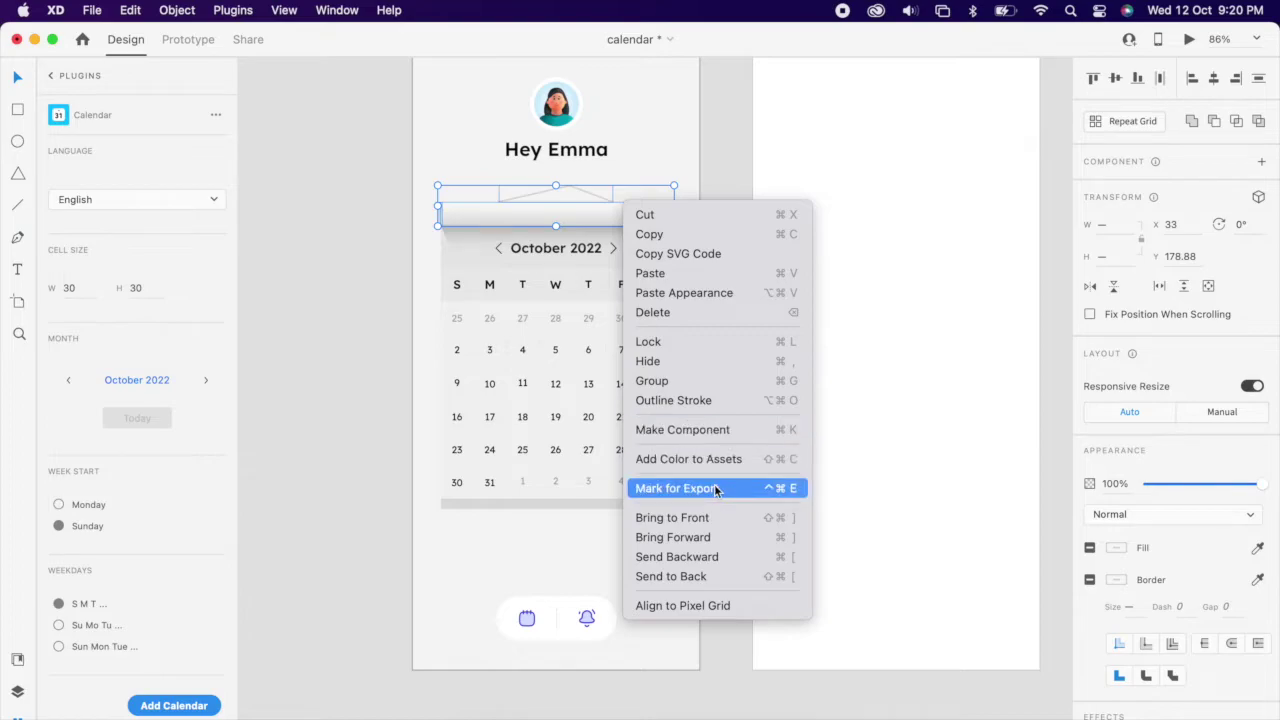
{"action": "left_click", "coordinate": [709, 517]}
Try sliding the calendar group up behind the roll-up bar to Y 200
{"action": "left_click_drag", "start_coordinate": [651, 449], "coordinate": [641, 417]}
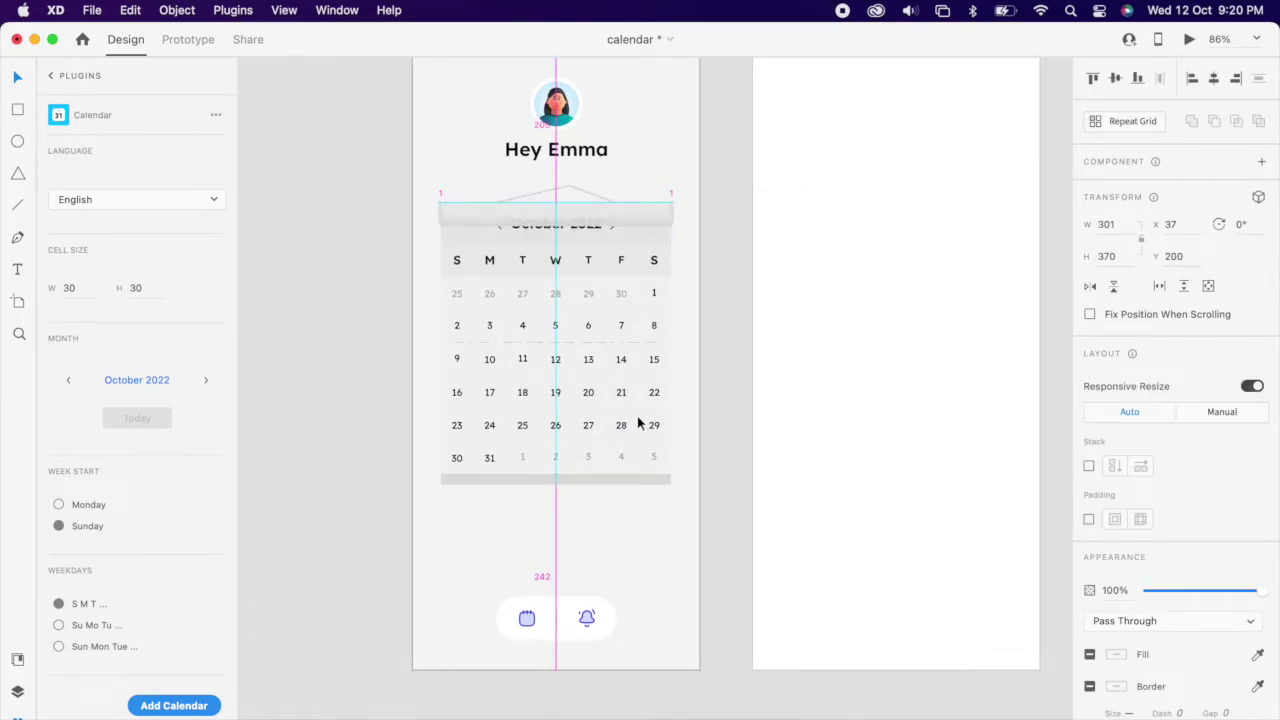
{"action": "scroll", "coordinate": [532, 215], "scroll_direction": "up", "scroll_amount": 3}
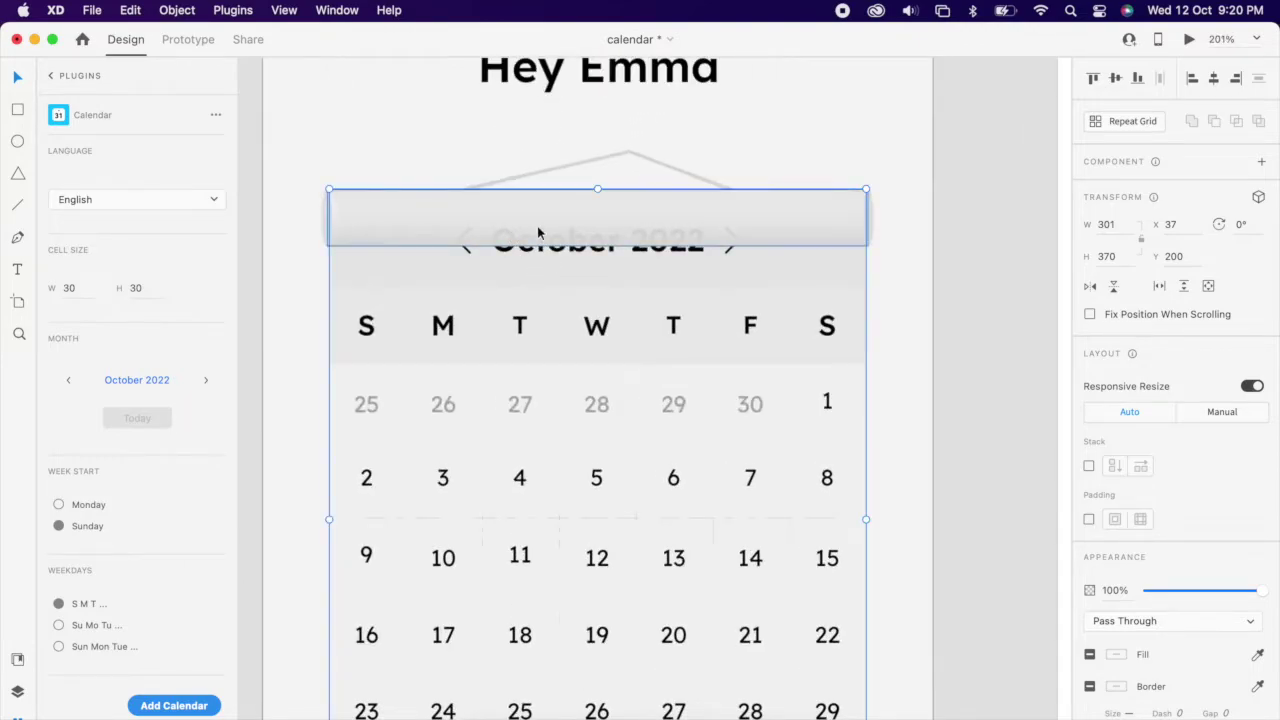
{"action": "scroll", "coordinate": [551, 260], "scroll_direction": "down", "scroll_amount": 5}
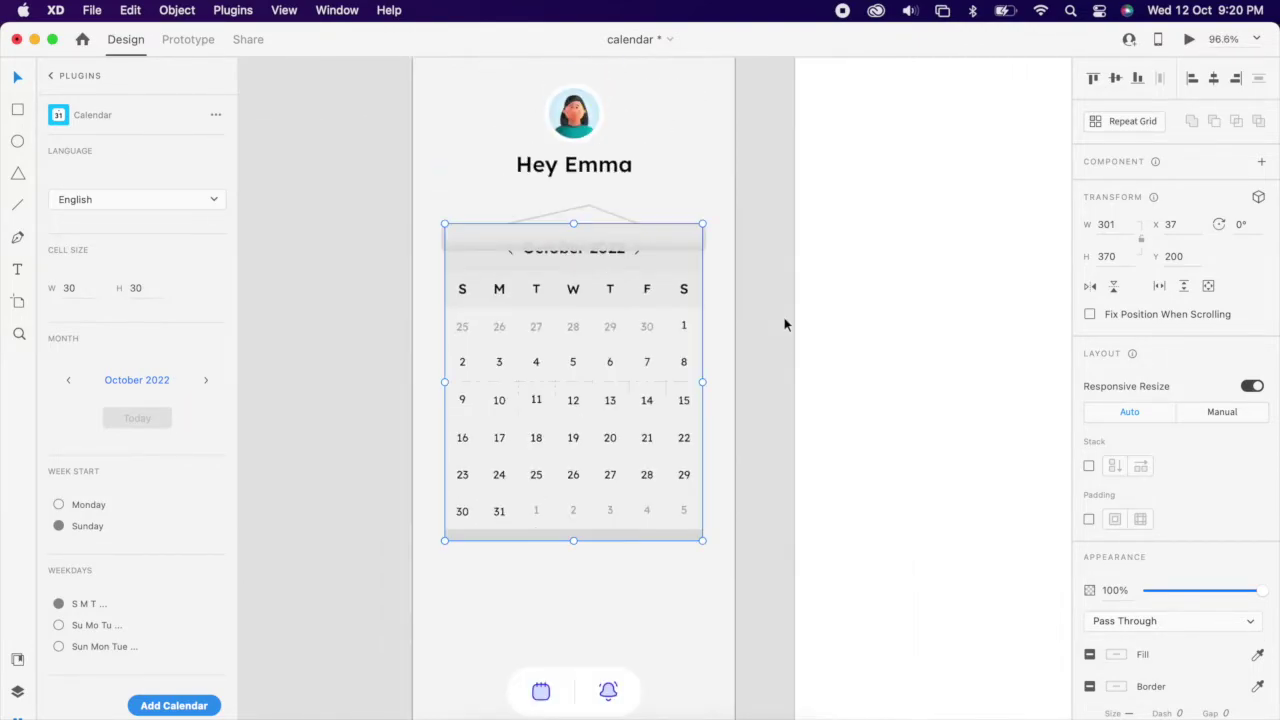
{"action": "left_click", "coordinate": [743, 309]}
{"action": "scroll", "coordinate": [735, 330], "scroll_direction": "down", "scroll_amount": 1}
{"action": "scroll", "coordinate": [735, 330], "scroll_direction": "right", "scroll_amount": 1}
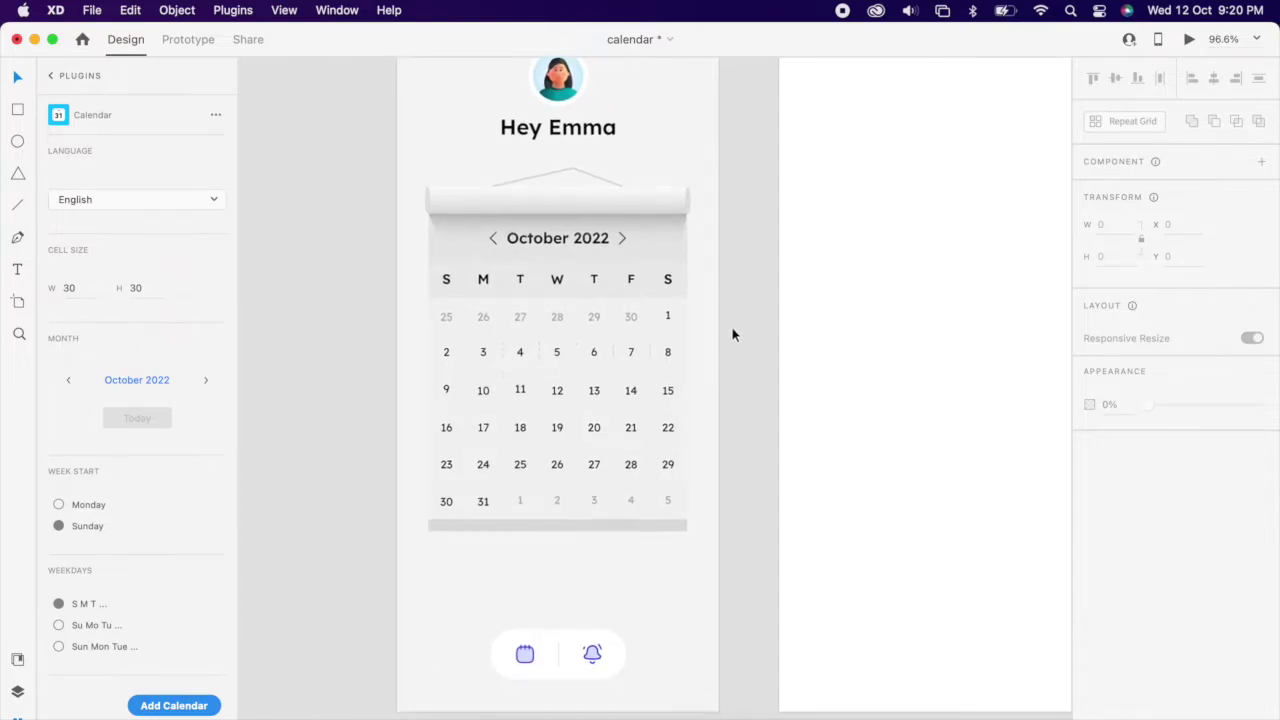
Draw a borderless 311 × 32 rectangle covering the roll-up bar
{"action": "scroll", "coordinate": [489, 232], "scroll_direction": "up", "scroll_amount": 4}
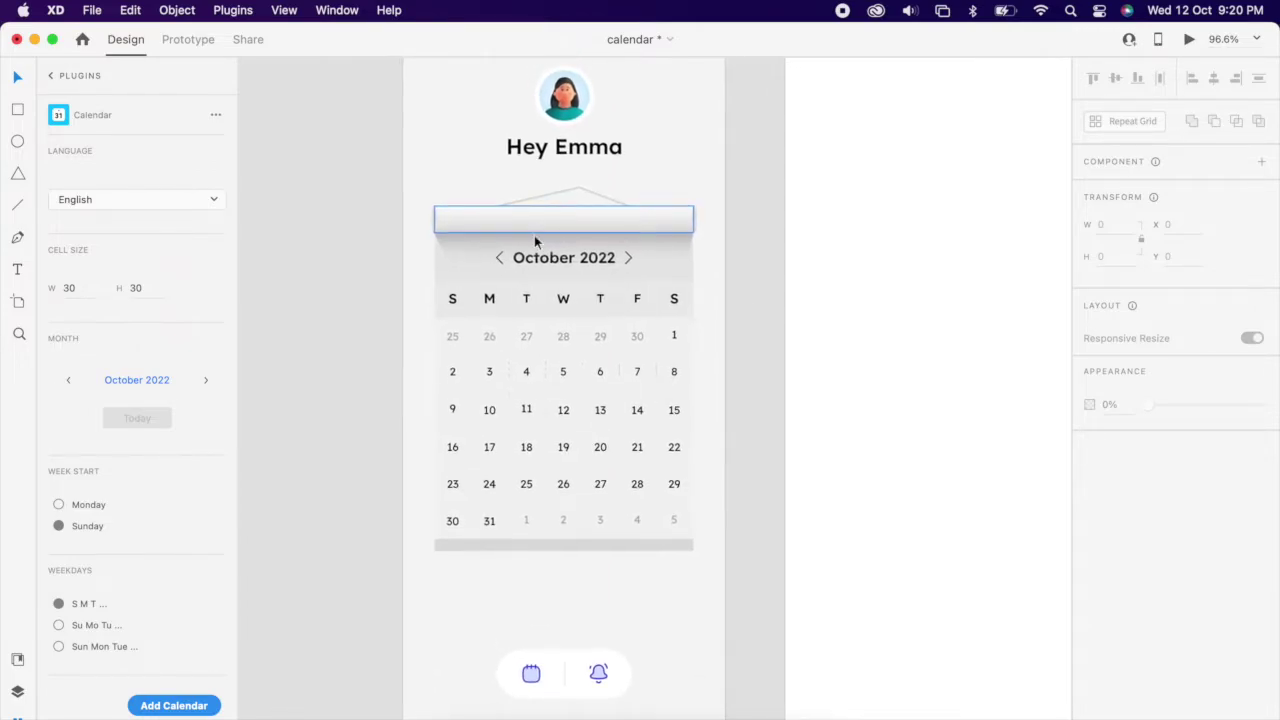
{"action": "scroll", "coordinate": [489, 232], "scroll_direction": "up", "scroll_amount": 2}
{"action": "left_click", "coordinate": [17, 110]}
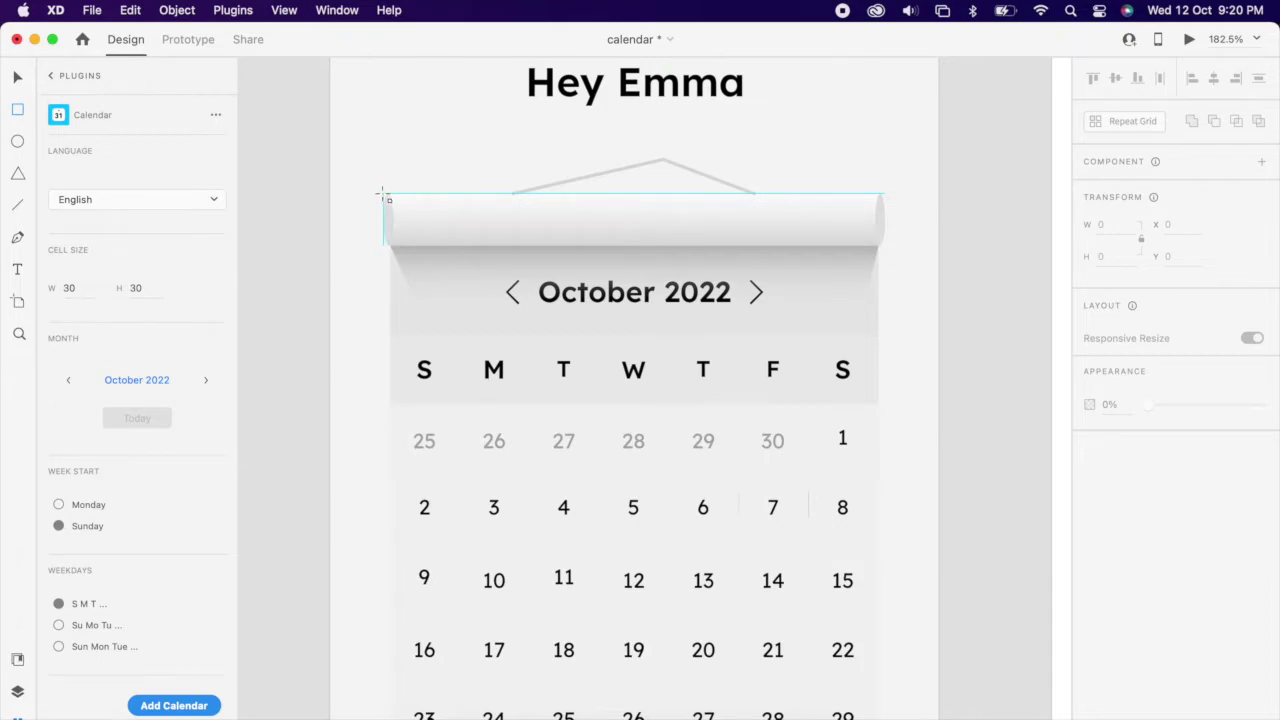
{"action": "mouse_move", "coordinate": [381, 194]}
{"action": "left_mouse_down"}
{"action": "mouse_move", "coordinate": [431, 240]}
{"action": "mouse_move", "coordinate": [560, 254]}
{"action": "mouse_move", "coordinate": [884, 245]}
{"action": "left_mouse_up"}
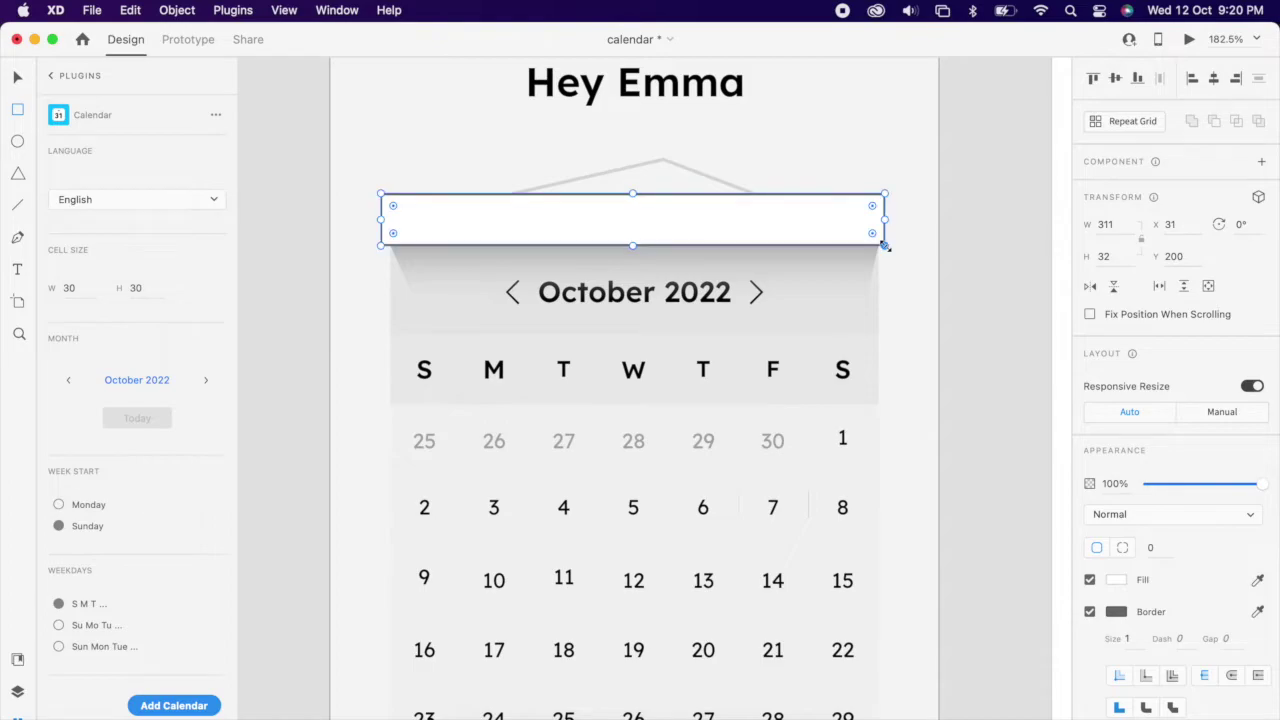
{"action": "left_click", "coordinate": [1090, 612]}
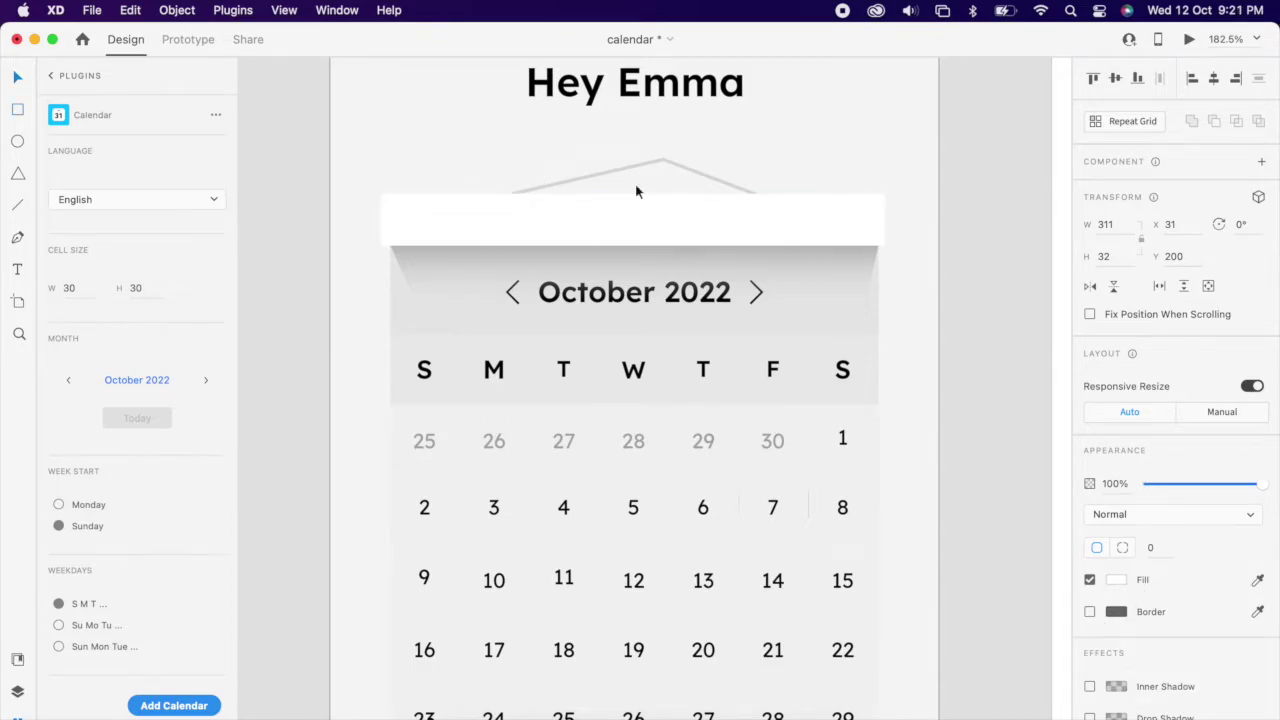
Mask the calendar group with the rectangle and move the mask shape up over the roll-up bar to Y 200
{"action": "left_click", "coordinate": [662, 376], "text": "shift"}
{"action": "right_click", "coordinate": [737, 260]}
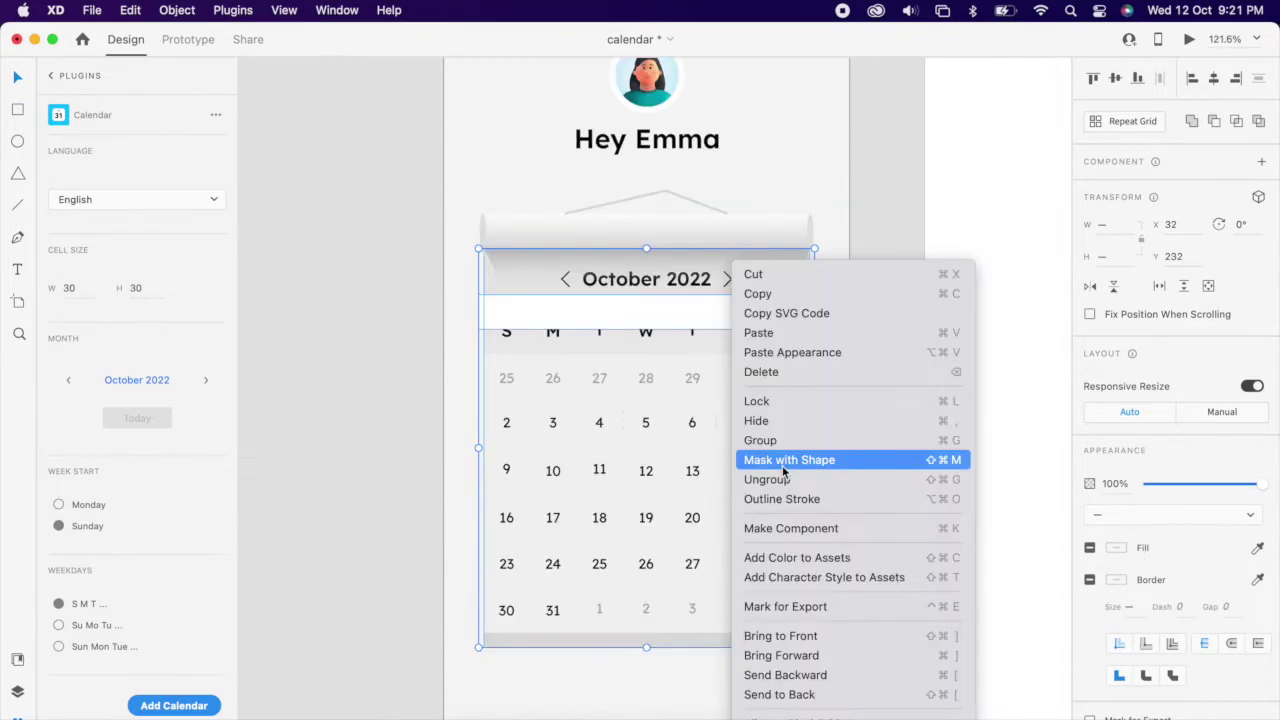
{"action": "left_click", "coordinate": [778, 462]}
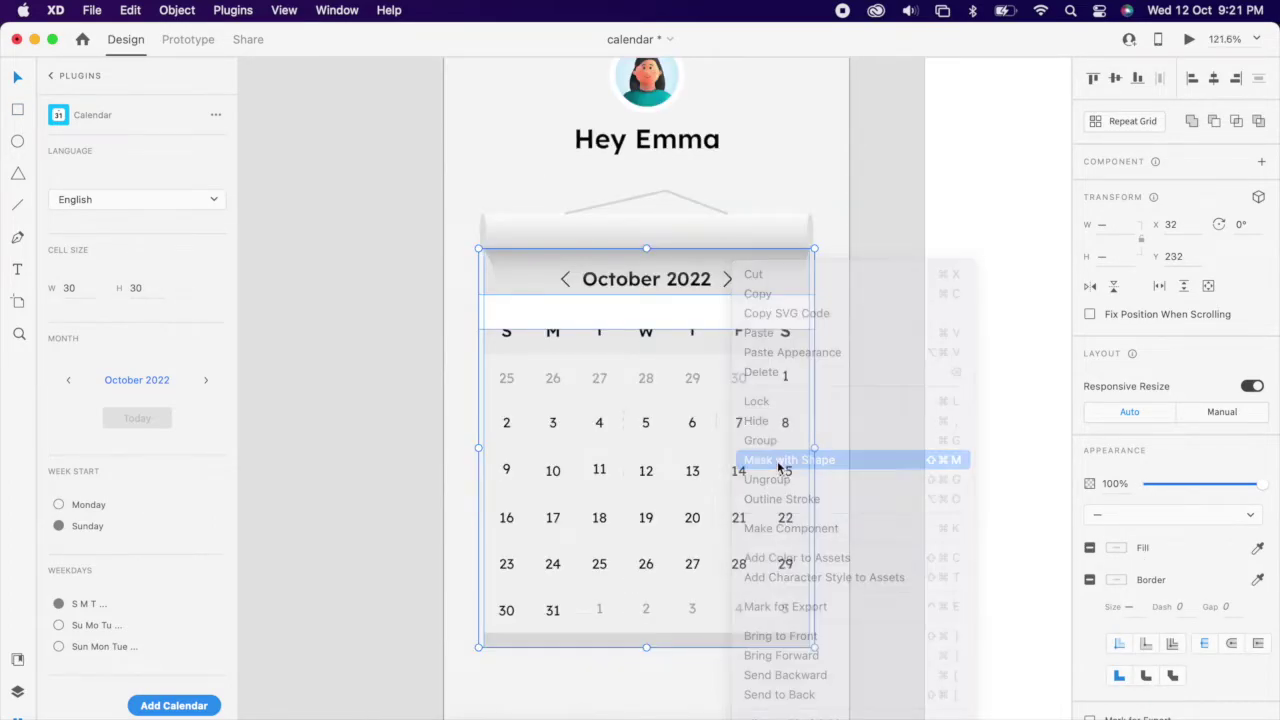
{"action": "double_click", "coordinate": [652, 327]}
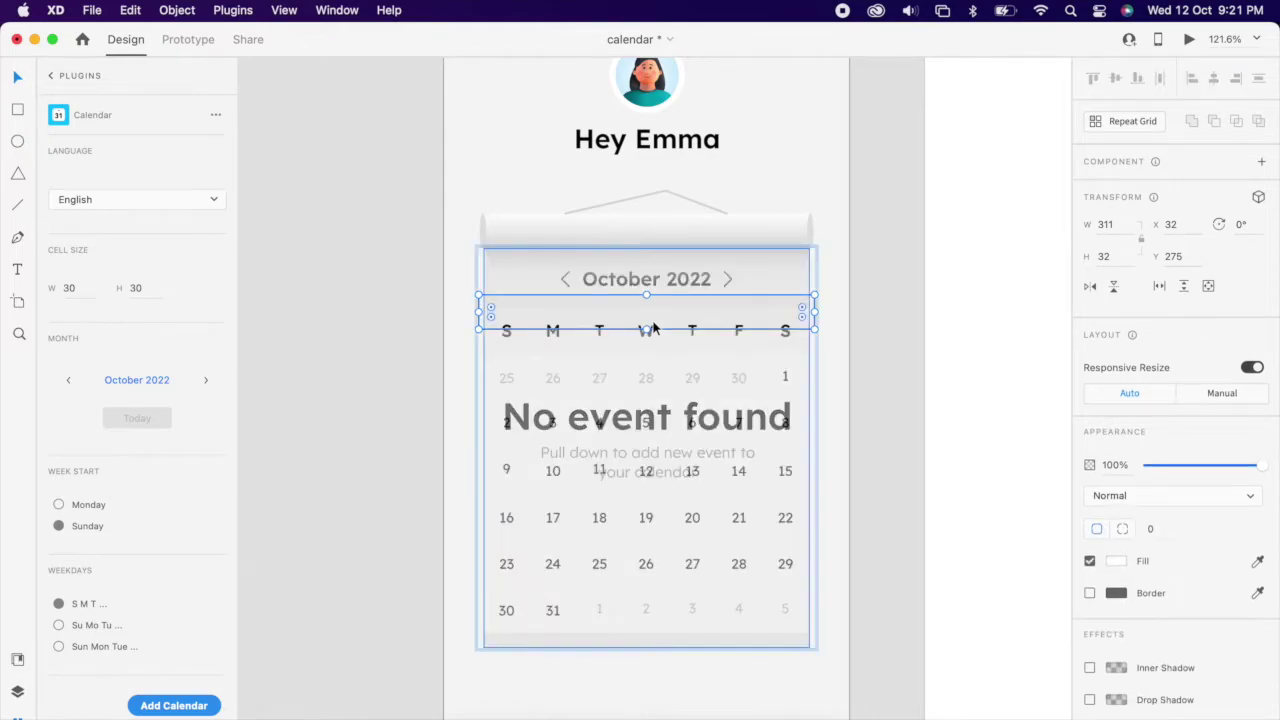
{"action": "left_click_drag", "start_coordinate": [659, 317], "coordinate": [660, 222]}
{"action": "left_click", "coordinate": [860, 323]}
Rename the calendar's mask group as scroll
{"action": "double_click", "coordinate": [716, 243]}
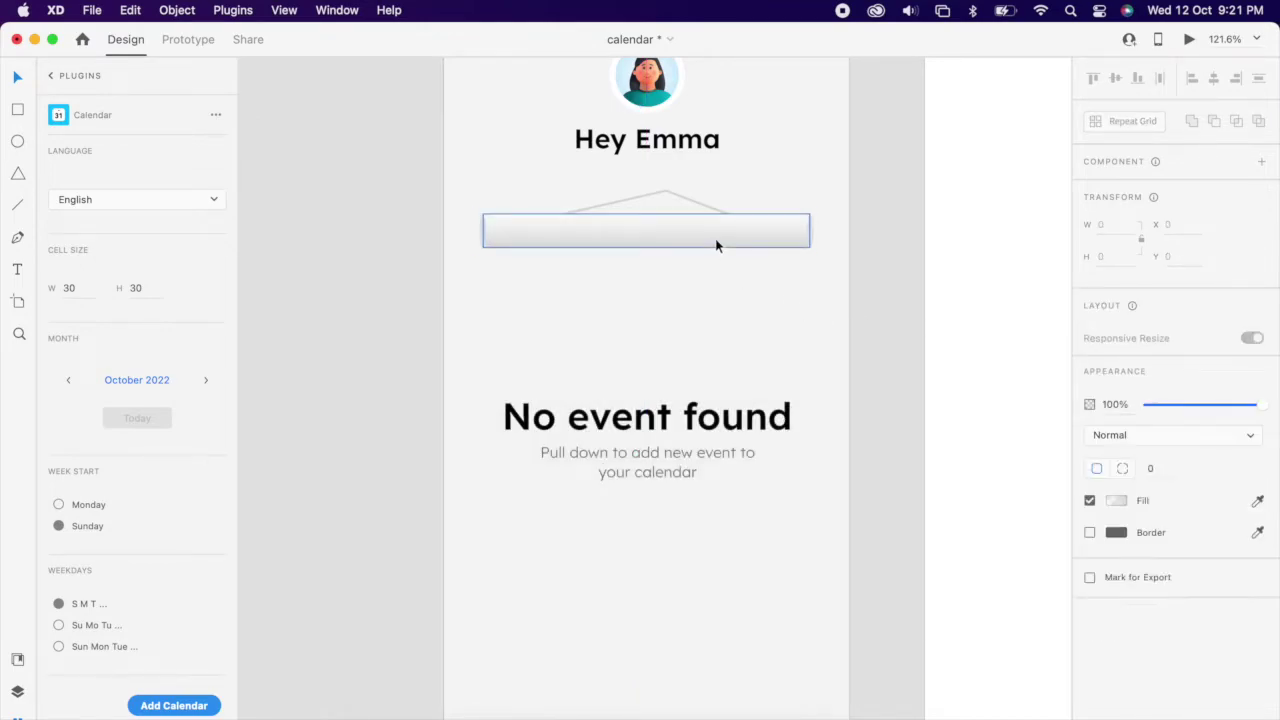
{"action": "key", "text": "Escape"}
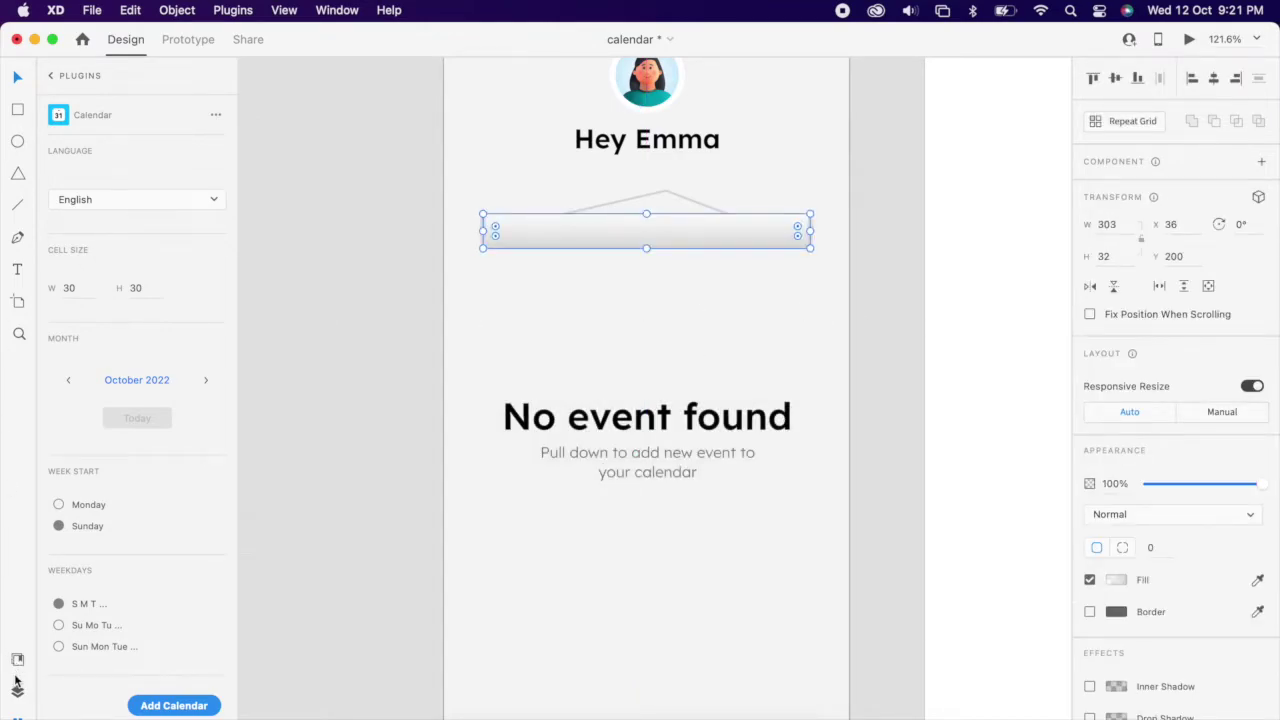
{"action": "left_click", "coordinate": [17, 690]}
{"action": "left_click", "coordinate": [96, 145]}
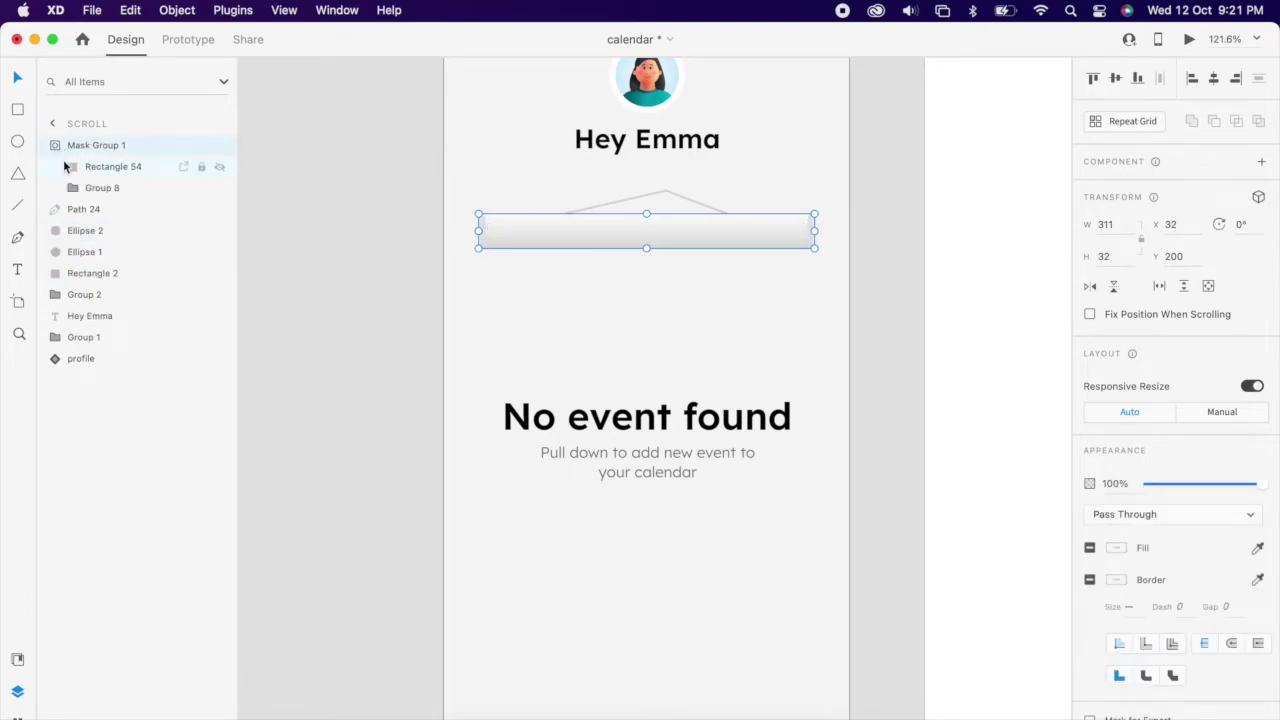
{"action": "double_click", "coordinate": [88, 145]}
{"action": "type", "text": "sc"}
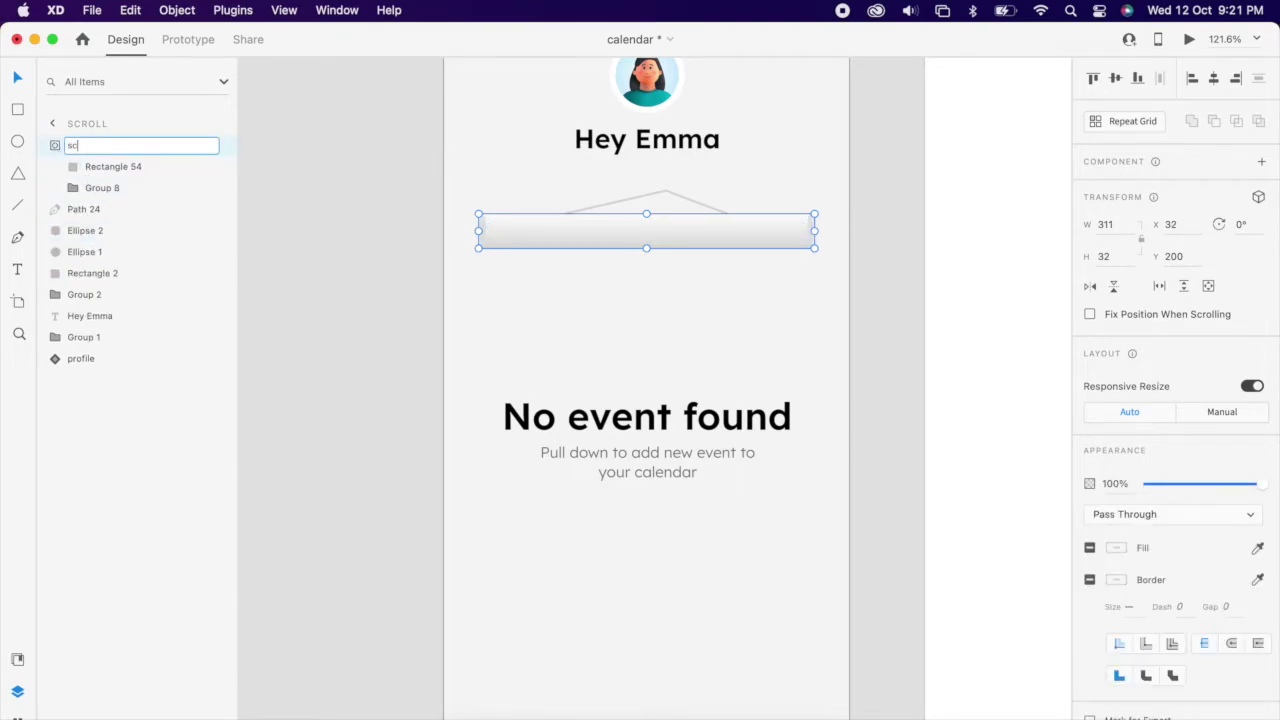
{"action": "type", "text": "roll"}
{"action": "key", "text": "Return"}
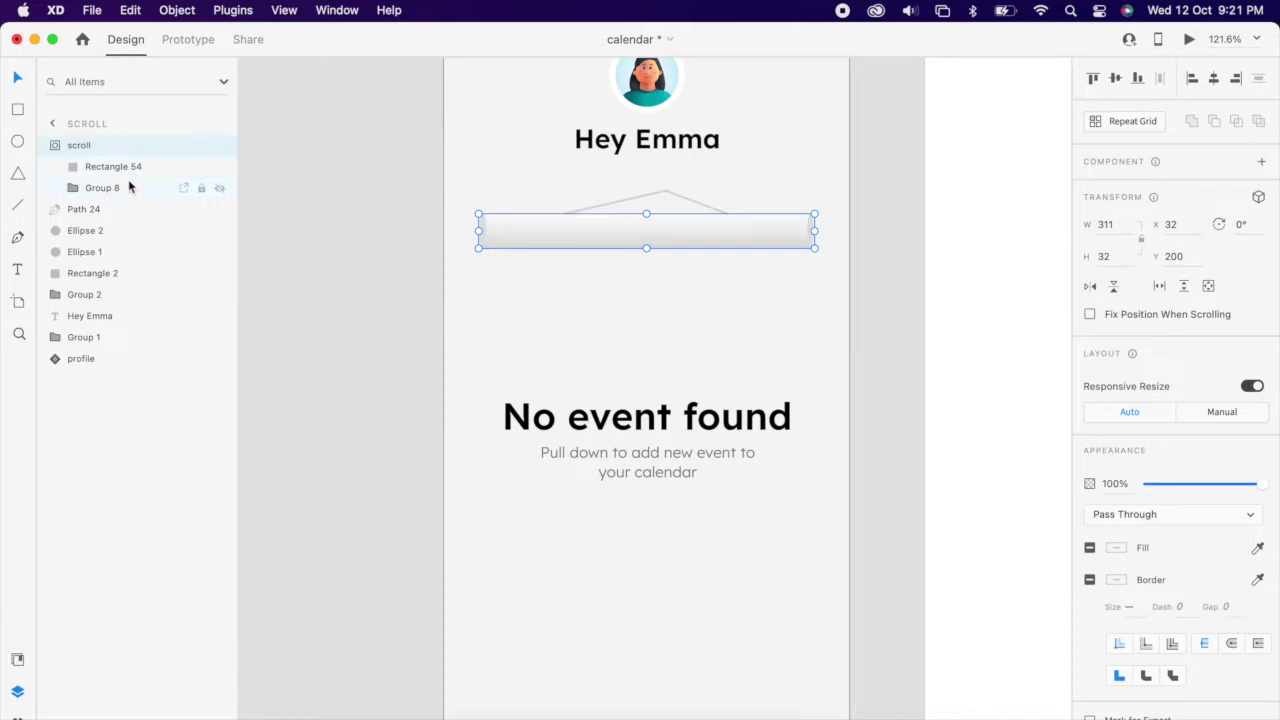
Move the calendar group inside the scroll mask up to Y 187 so the October 2022 title fits in the roll-up bar
{"action": "left_click", "coordinate": [100, 188]}
{"action": "key", "text": "shift+Up"}
{"action": "key", "text": "shift+Up"}
{"action": "key", "text": "shift+Up"}
{"action": "key", "text": "shift+Up"}
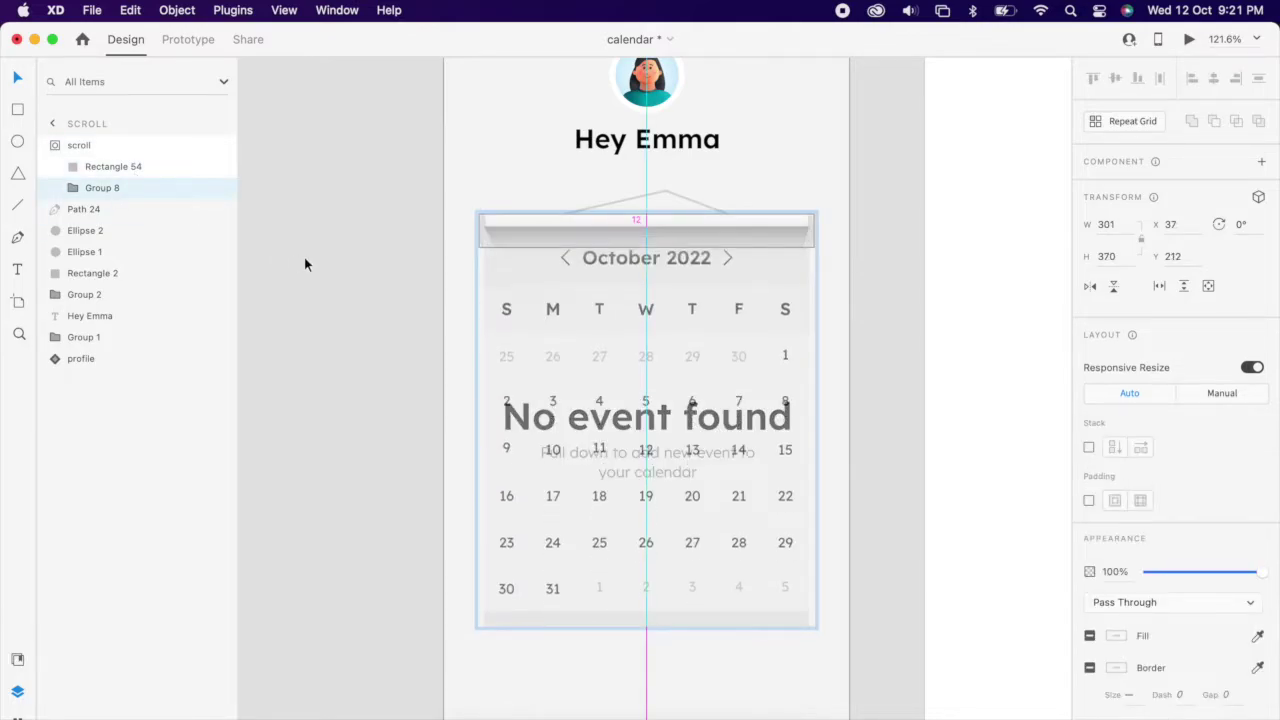
{"action": "key", "text": "shift+Up"}
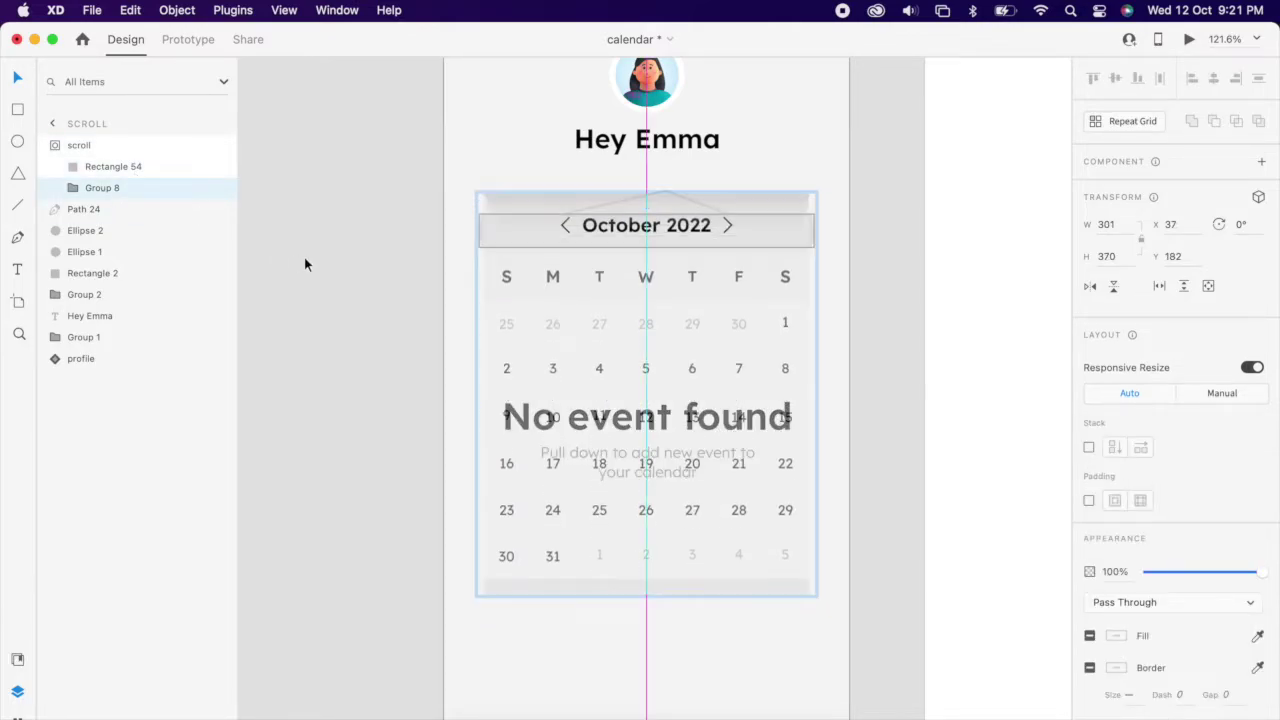
{"action": "key", "text": "Down"}
{"action": "key", "text": "Down"}
{"action": "key", "text": "Down"}
{"action": "key", "text": "Down"}
{"action": "key", "text": "Down"}
{"action": "key", "text": "Down"}
{"action": "key", "text": "Down"}
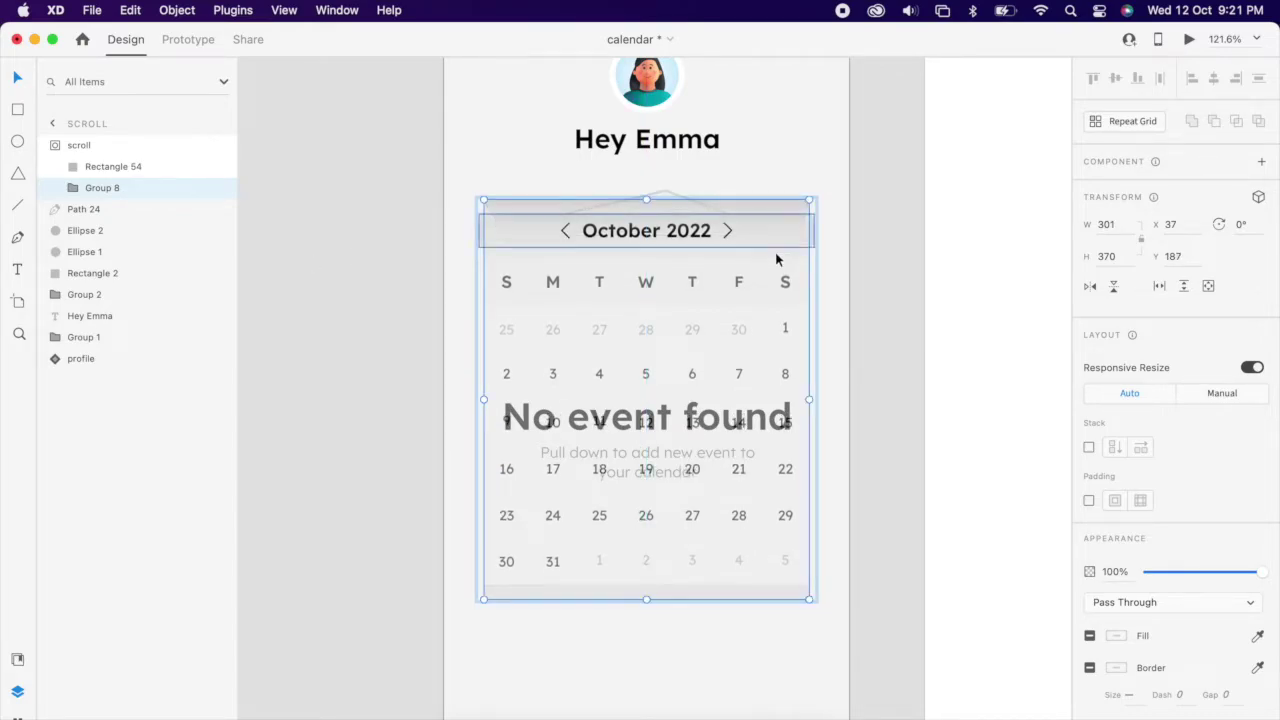
{"action": "left_click", "coordinate": [876, 279]}
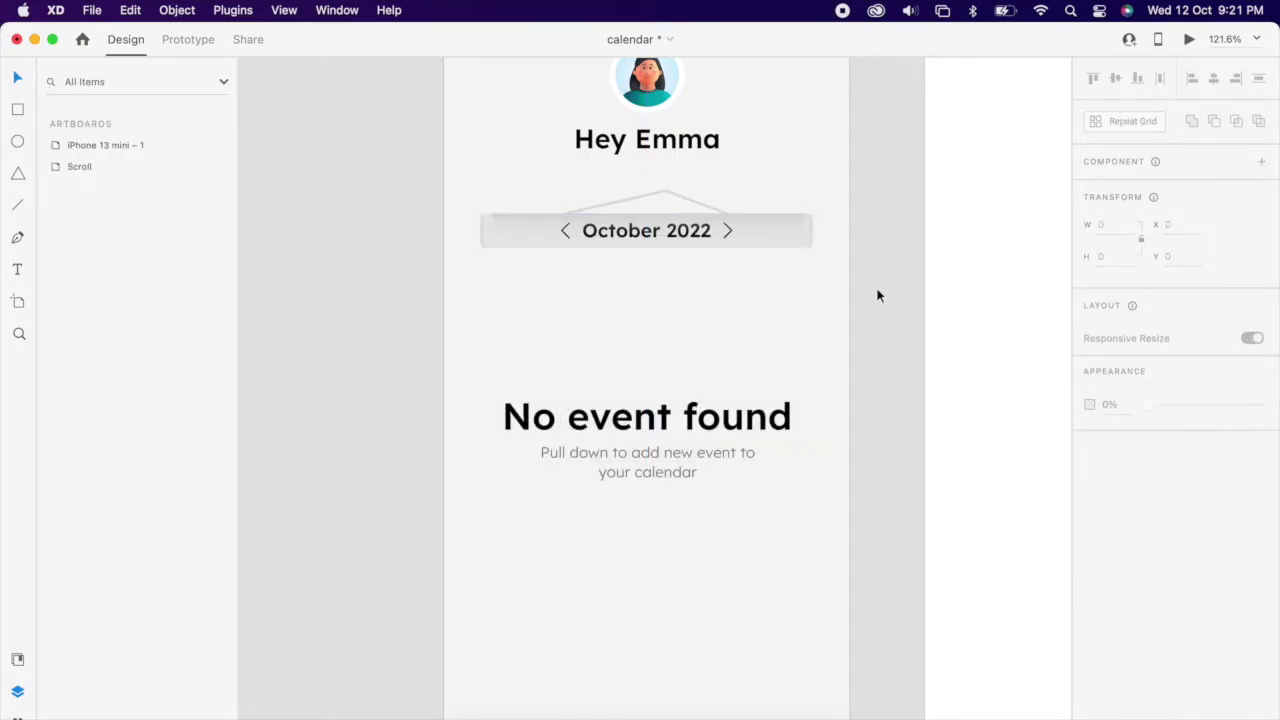
Reorder the scroll mask group to sit beneath Rectangle 2 in the layer stack
{"action": "left_click", "coordinate": [734, 240]}
{"action": "left_click_drag", "start_coordinate": [86, 149], "coordinate": [86, 245]}
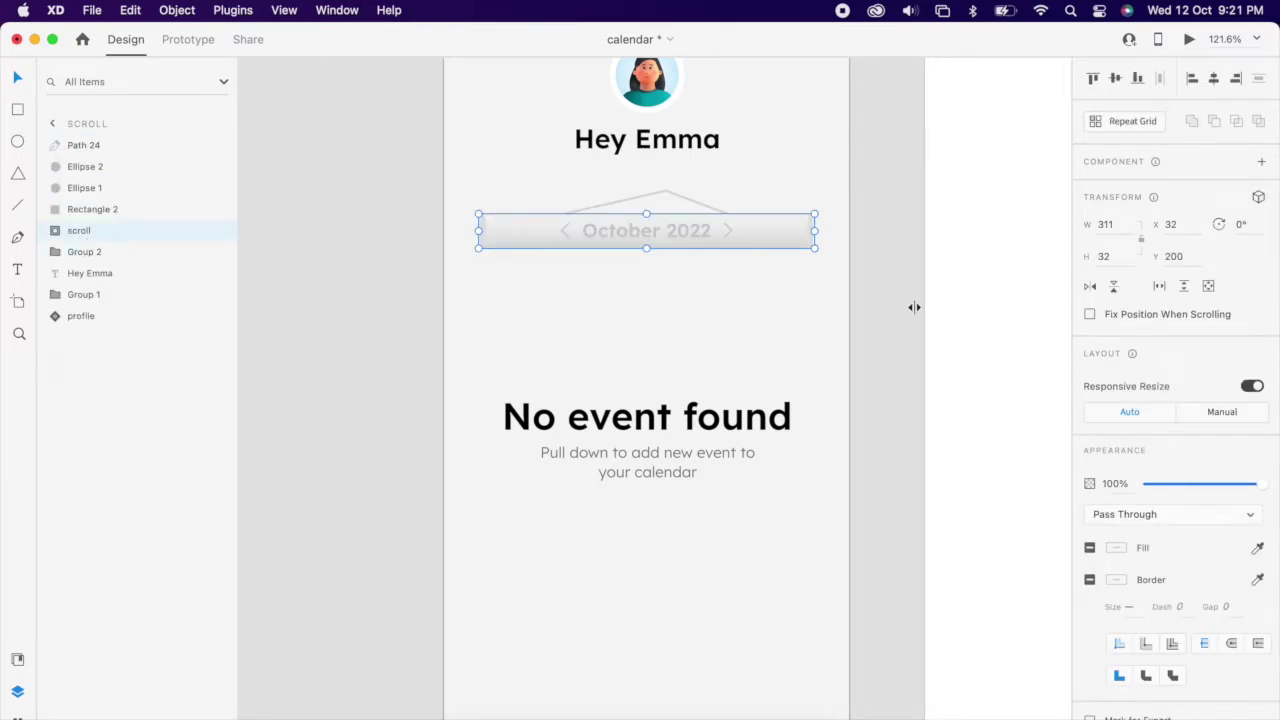
{"action": "left_click", "coordinate": [876, 293]}
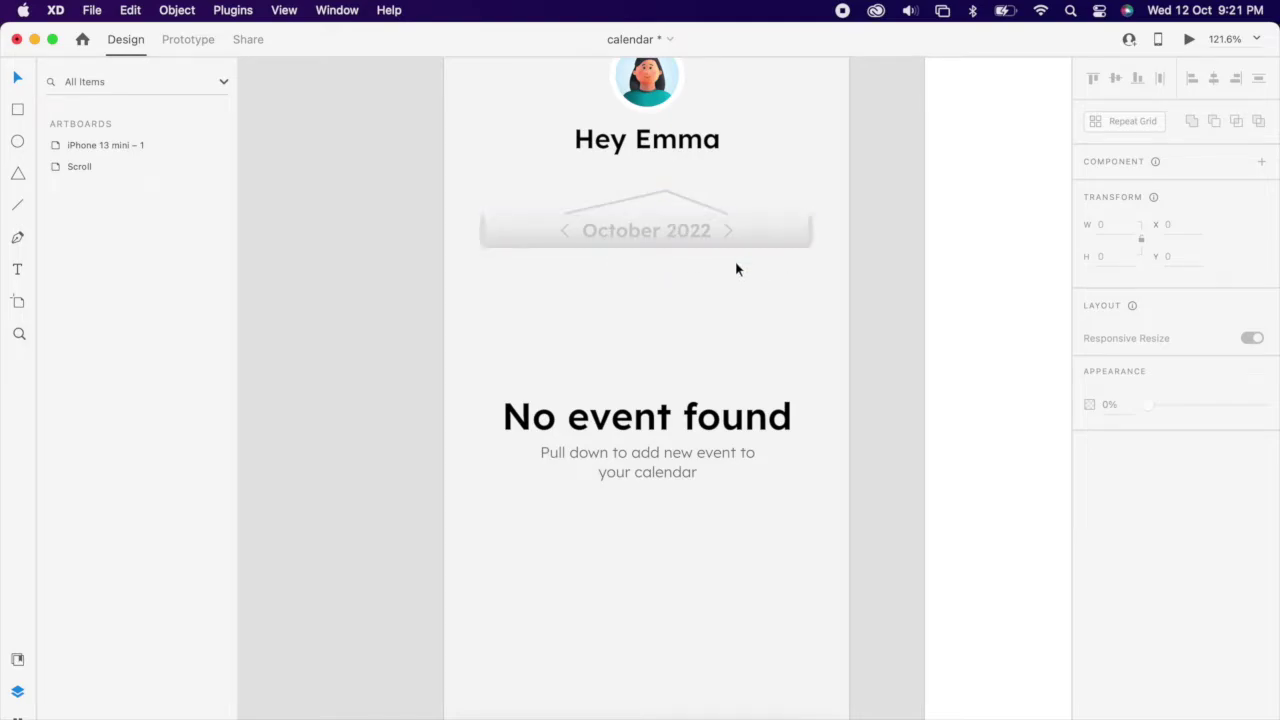
{"action": "left_click", "coordinate": [692, 305]}
{"action": "scroll", "coordinate": [647, 347], "scroll_direction": "down", "scroll_amount": 3}
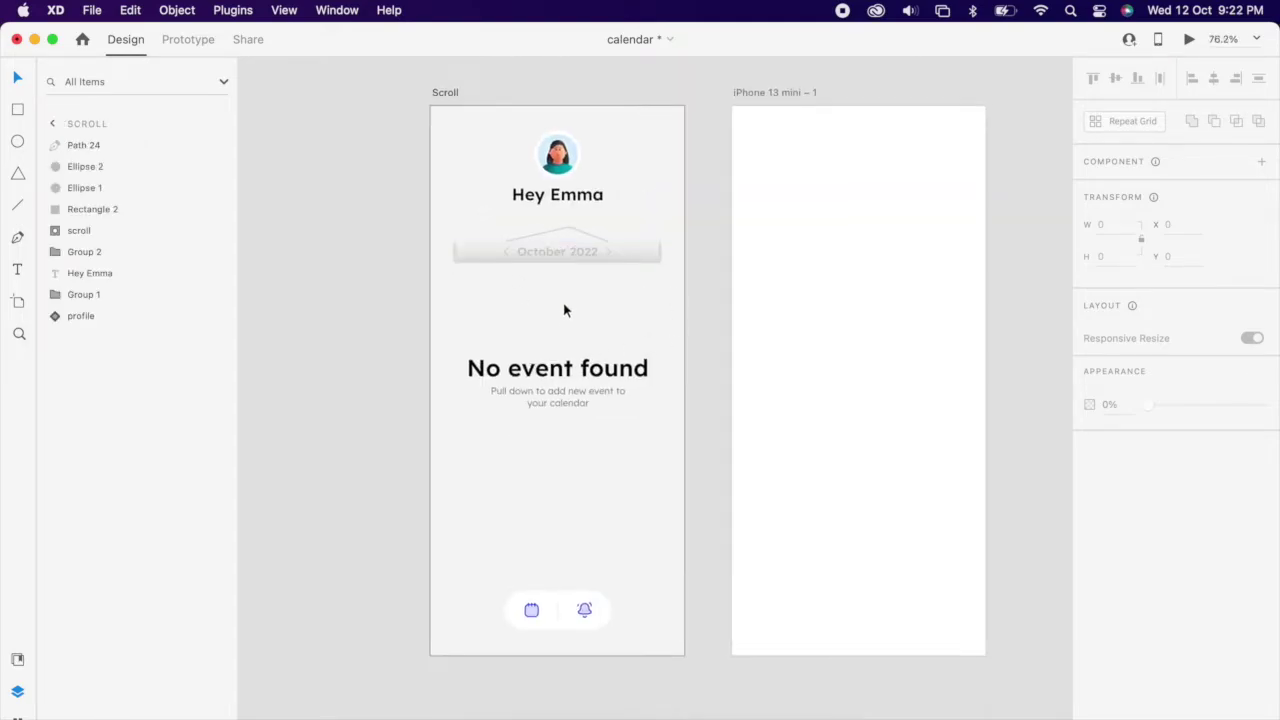
{"action": "scroll", "coordinate": [572, 307], "scroll_direction": "right", "scroll_amount": 1}
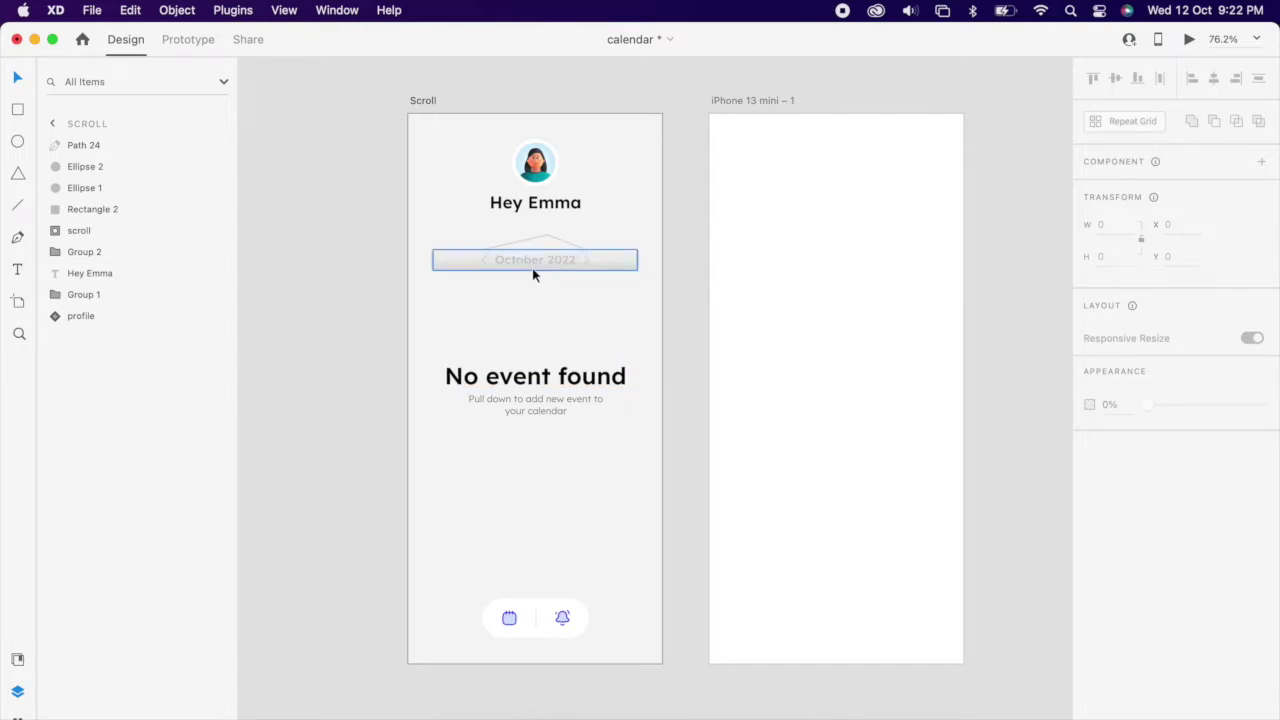
Draw a borderless circle below the roll-up bar, centre it horizontally on the artboard and size it to about 51 × 51
{"action": "scroll", "coordinate": [523, 309], "scroll_direction": "up", "scroll_amount": 3}
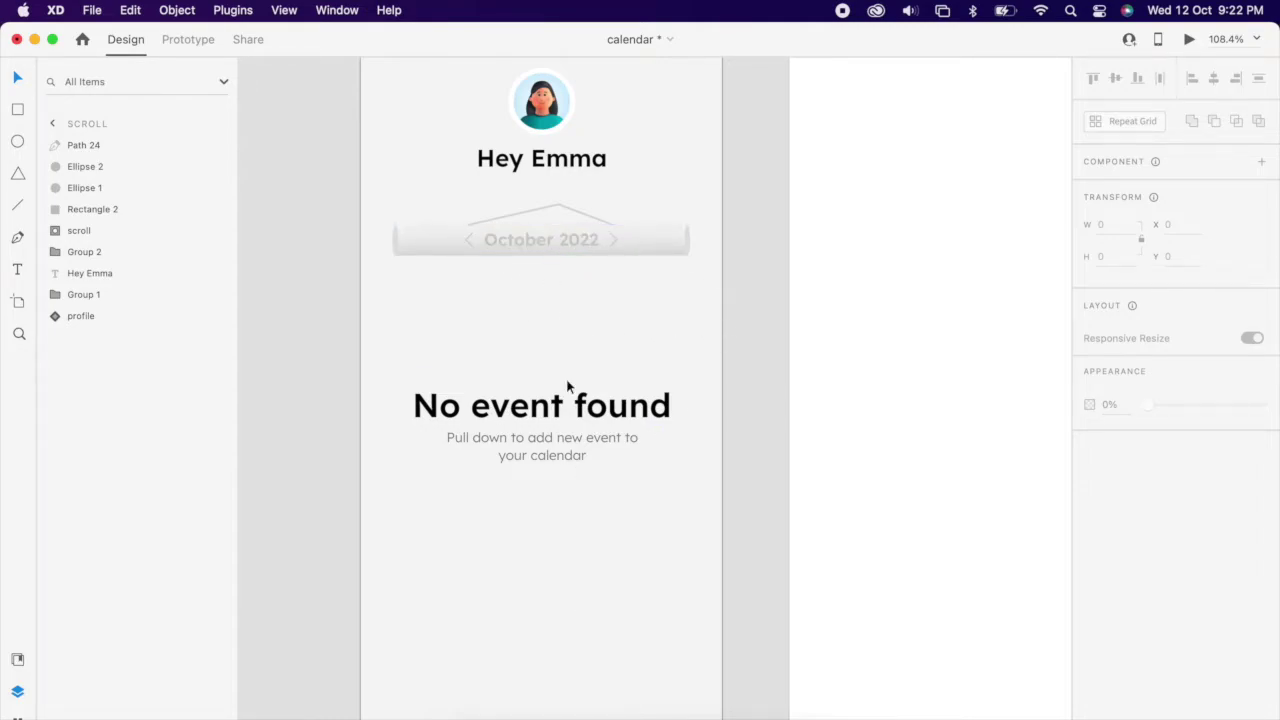
{"action": "scroll", "coordinate": [552, 360], "scroll_direction": "up", "scroll_amount": 2}
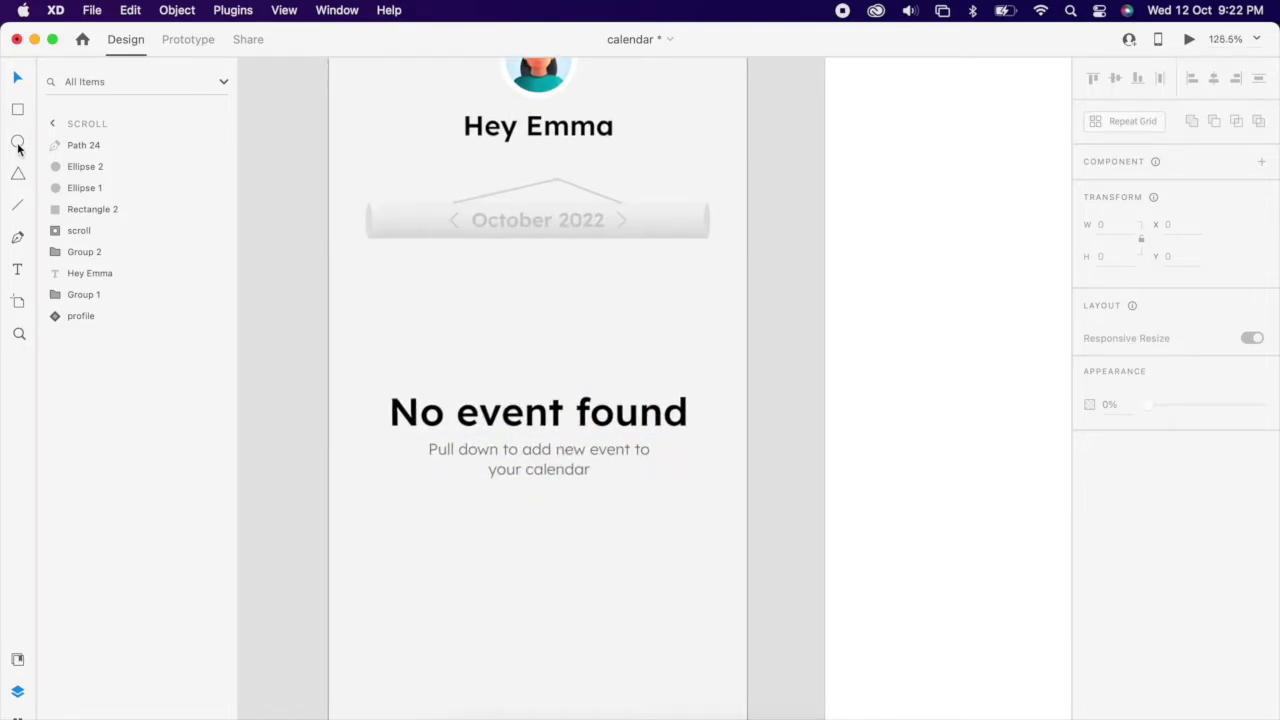
{"action": "left_click", "coordinate": [17, 146]}
{"action": "left_click_drag", "start_coordinate": [518, 264], "coordinate": [569, 316]}
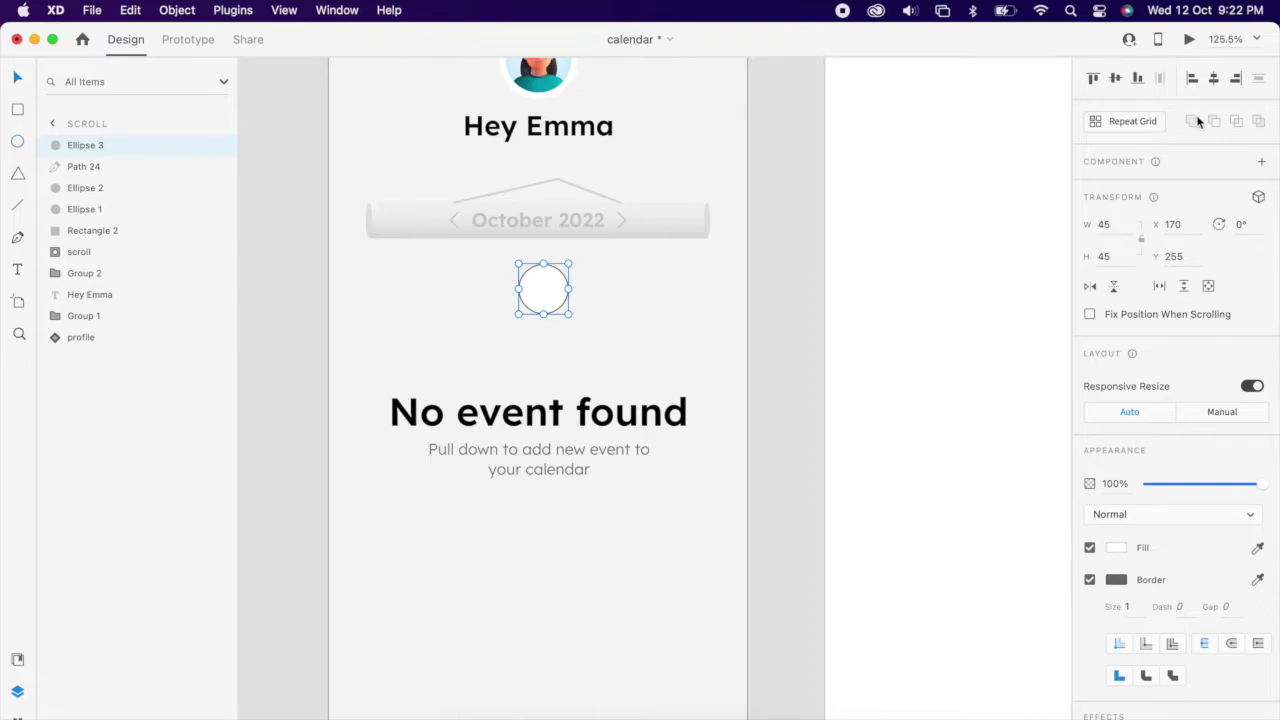
{"action": "left_click", "coordinate": [1213, 79]}
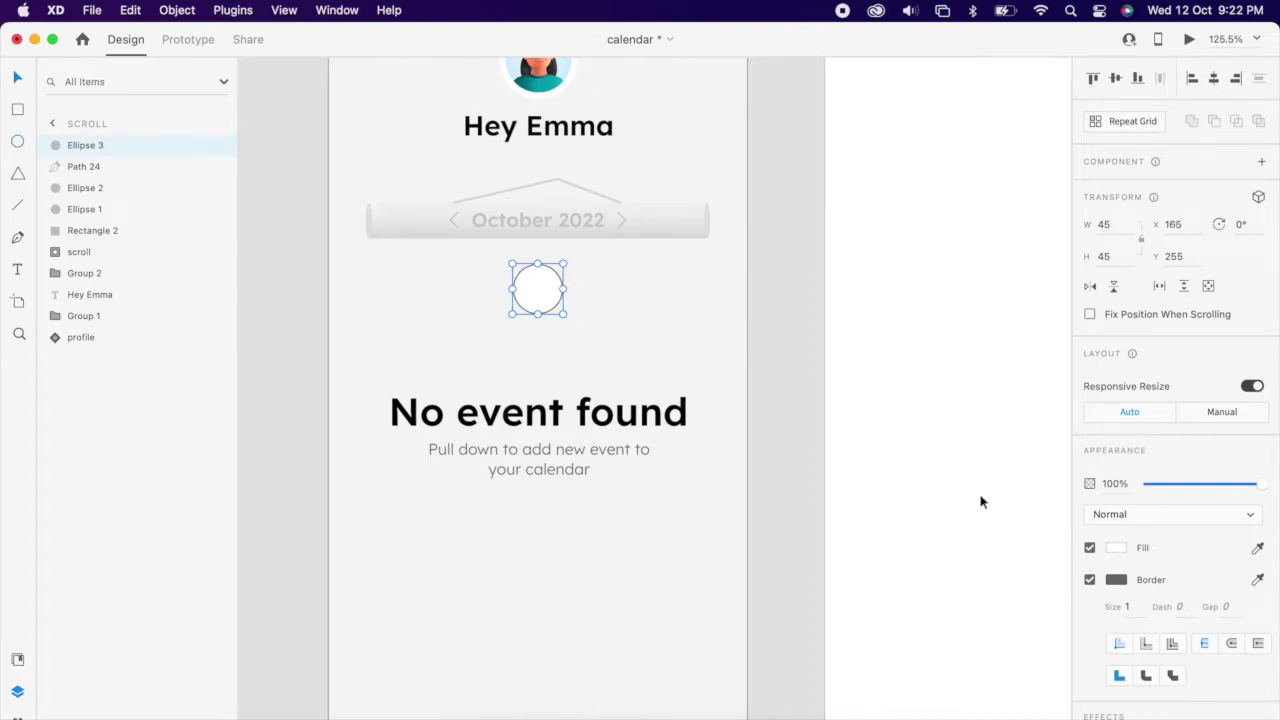
{"action": "left_click", "coordinate": [1090, 580]}
{"action": "left_click_drag", "start_coordinate": [566, 314], "coordinate": [577, 322]}
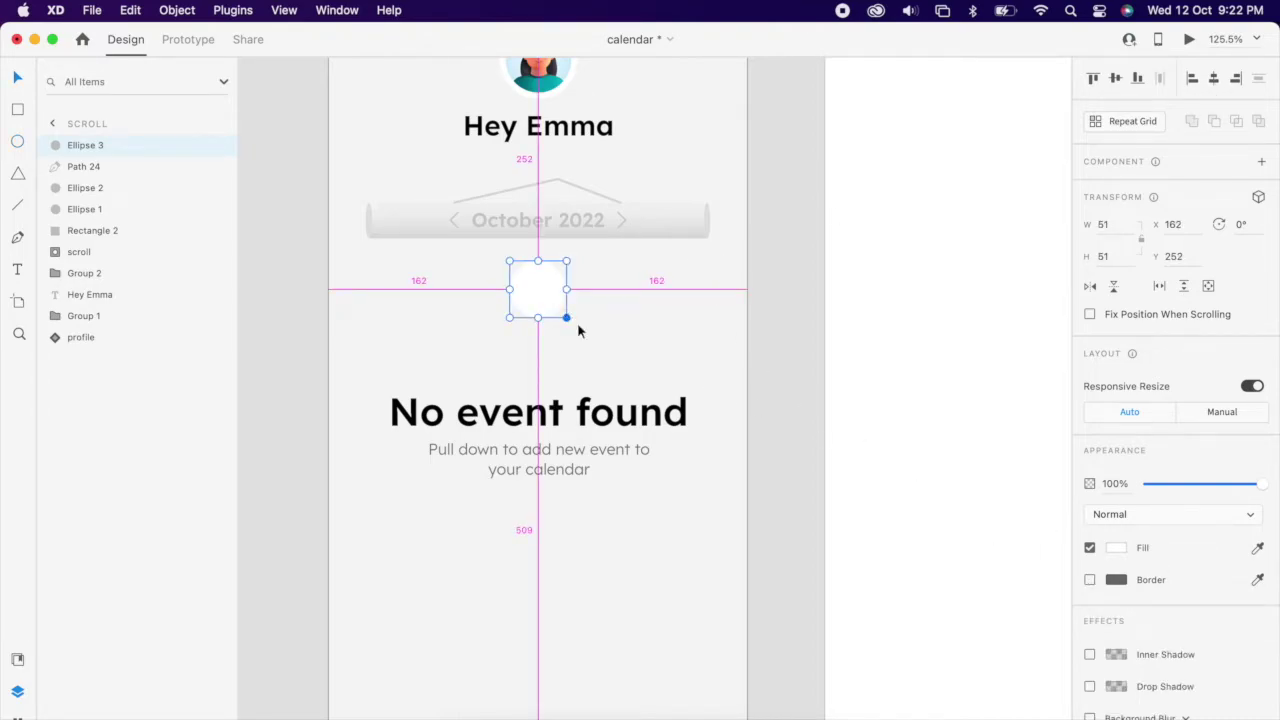
Add a black drop shadow with Y 3 and blur 6 to the circle and open the shadow's colour
{"action": "scroll", "coordinate": [1199, 560], "scroll_direction": "down", "scroll_amount": 2}
{"action": "left_click", "coordinate": [1089, 646]}
{"action": "left_click", "coordinate": [1116, 645]}
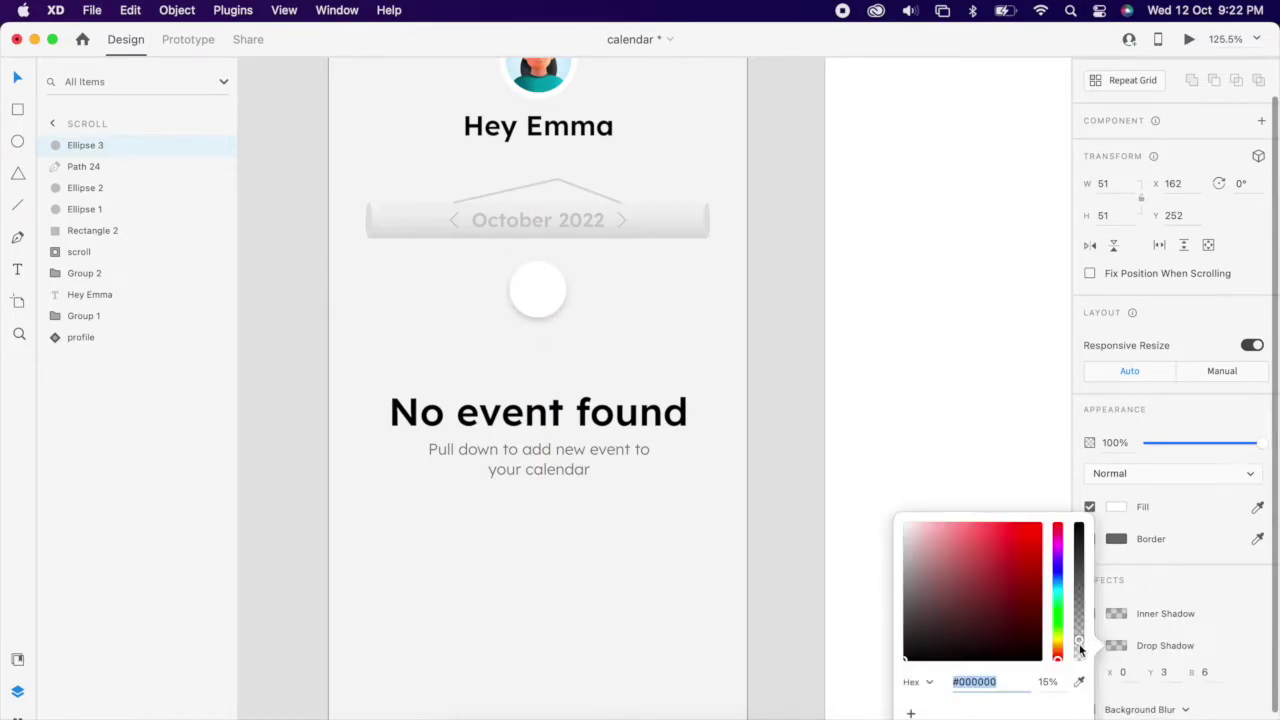
Add the text PULL to the circle, enlarge the circle to about 61 × 61 and centre the text in it
{"action": "key", "text": "t"}
{"action": "left_click", "coordinate": [540, 284]}
{"action": "type", "text": "PULL"}
{"action": "key", "text": "Escape"}
{"action": "key", "text": "Return"}
{"action": "scroll", "coordinate": [531, 300], "scroll_direction": "up", "scroll_amount": 3}
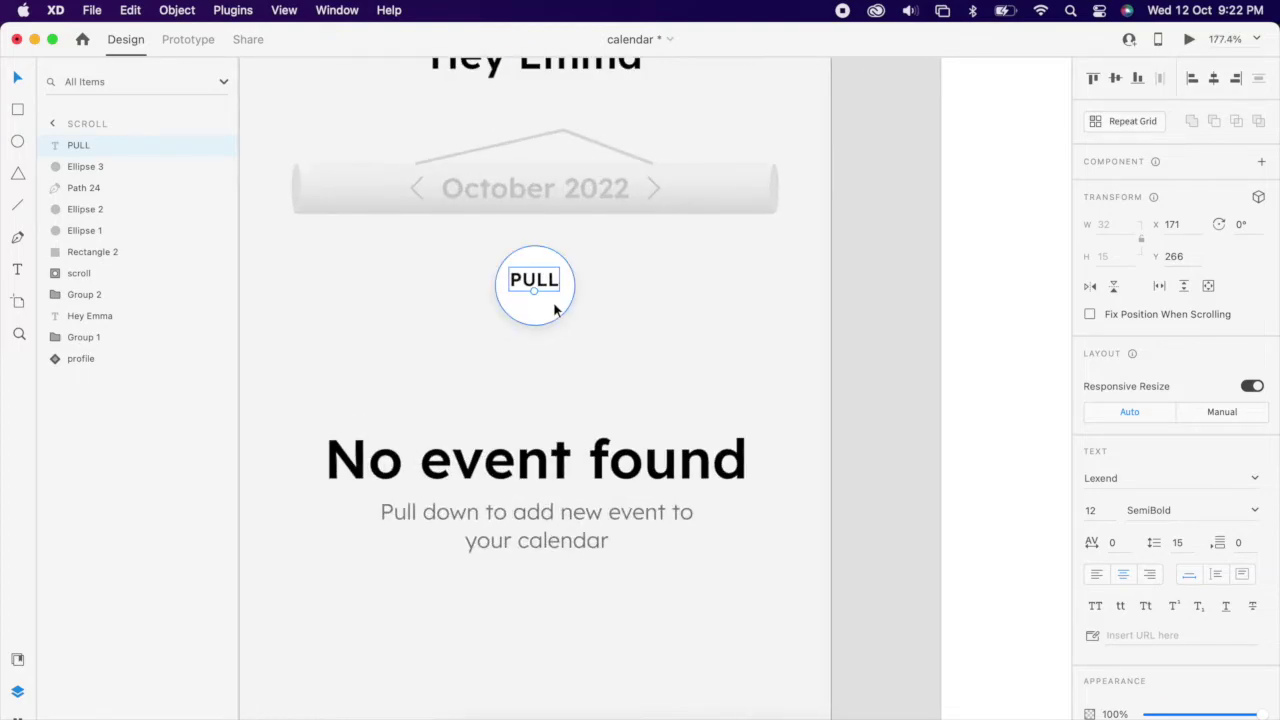
{"action": "left_click", "coordinate": [545, 305]}
{"action": "left_click", "coordinate": [543, 287]}
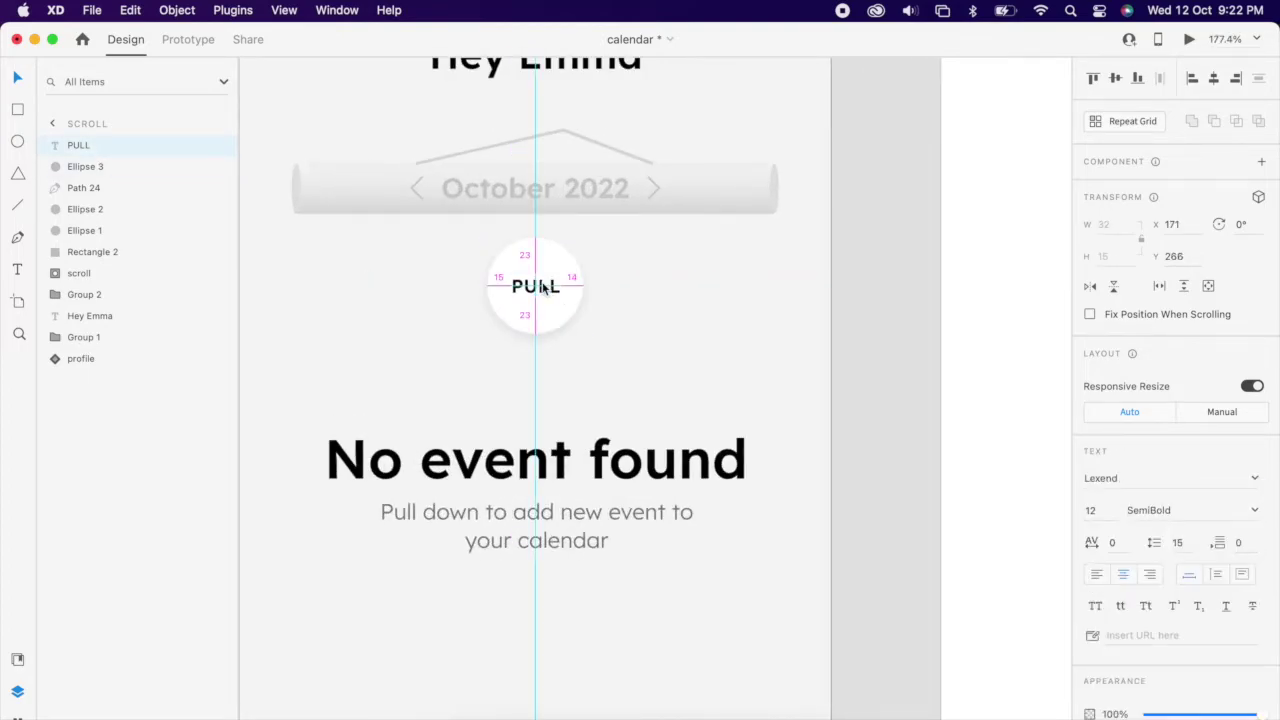
Group the PULL text with its circle and move the group down closer to the No event found heading
{"action": "left_click", "coordinate": [553, 318], "text": "shift"}
{"action": "right_click", "coordinate": [553, 318]}
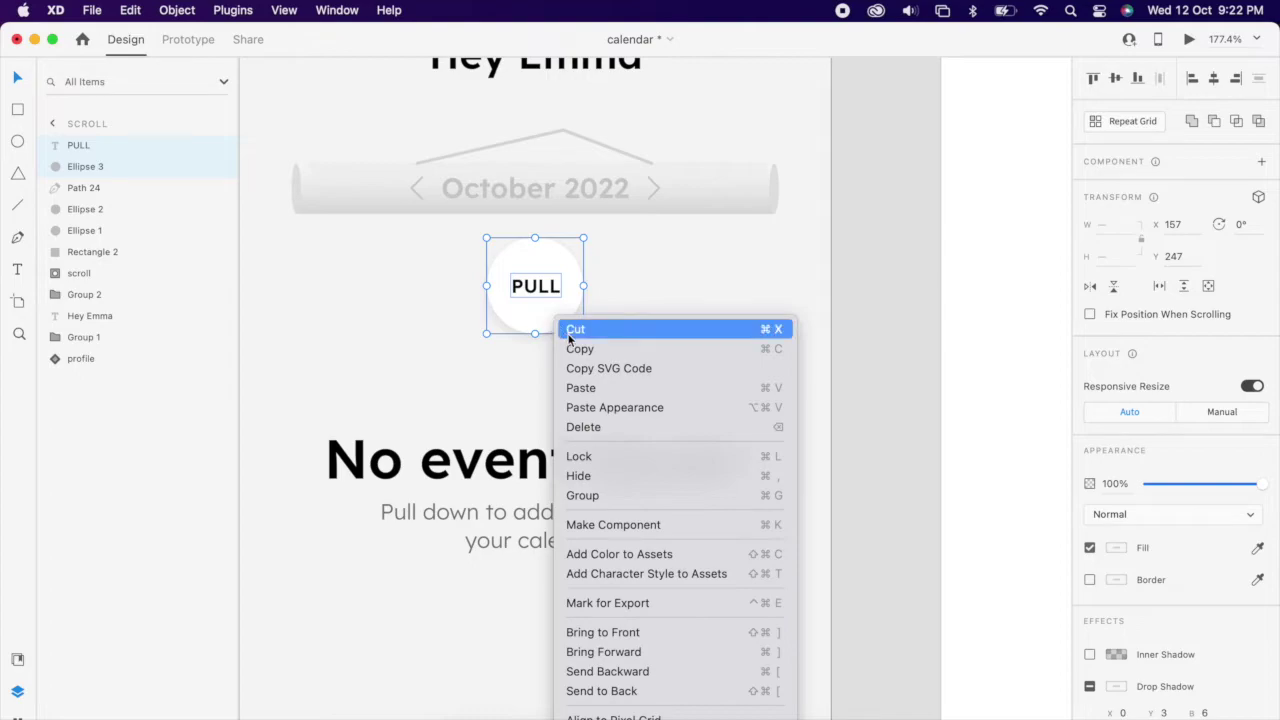
{"action": "left_click", "coordinate": [620, 495]}
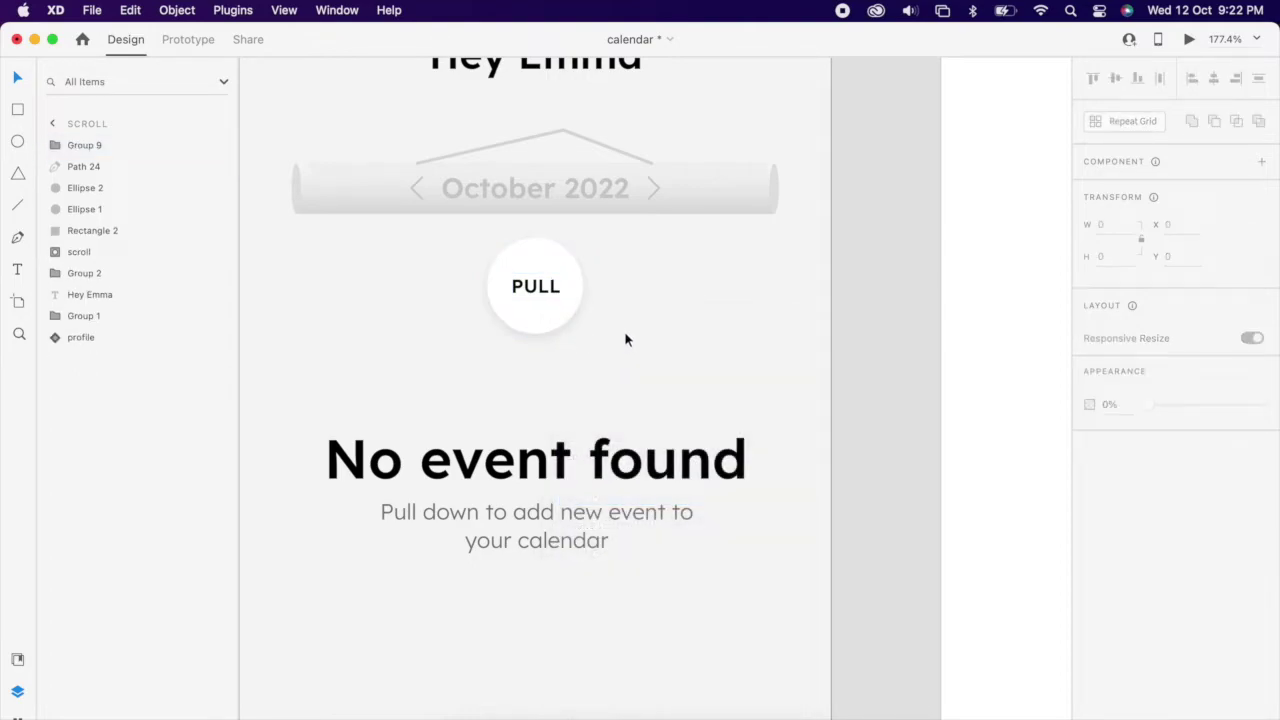
{"action": "scroll", "coordinate": [626, 343], "scroll_direction": "down", "scroll_amount": 3}
{"action": "scroll", "coordinate": [562, 297], "scroll_direction": "up", "scroll_amount": 3}
{"action": "left_click", "coordinate": [571, 365]}
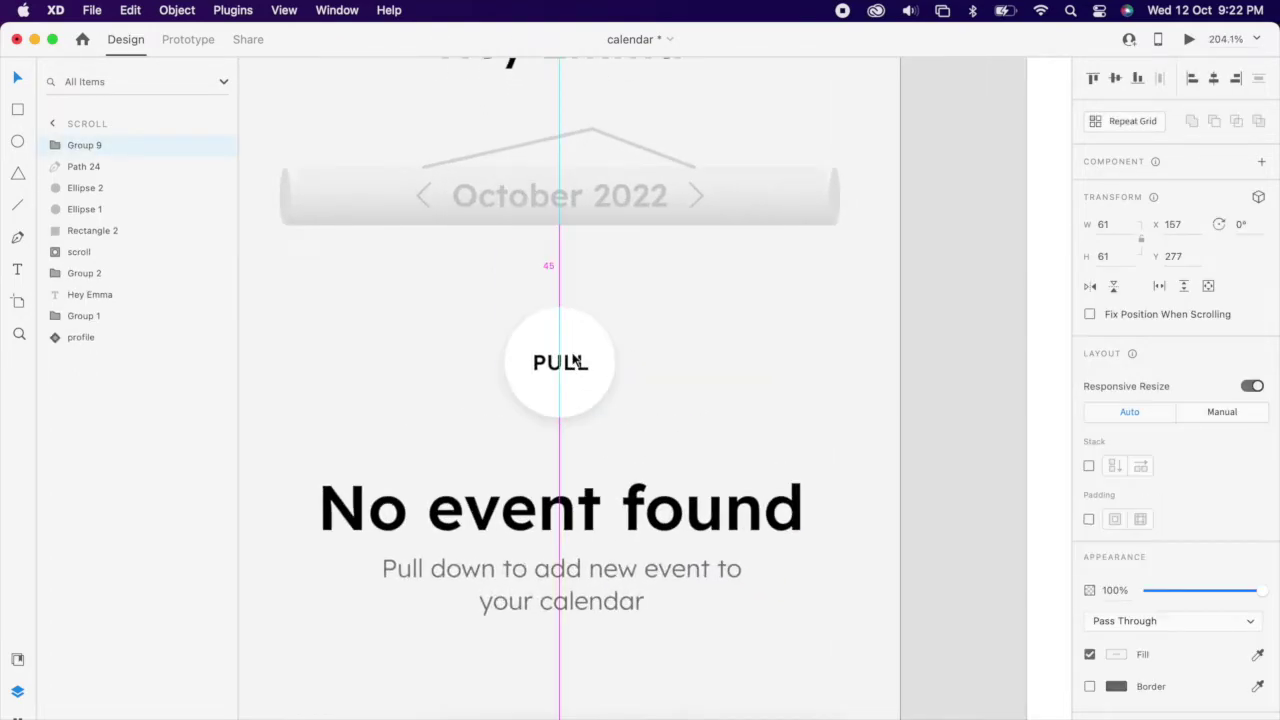
{"action": "left_click", "coordinate": [634, 322]}
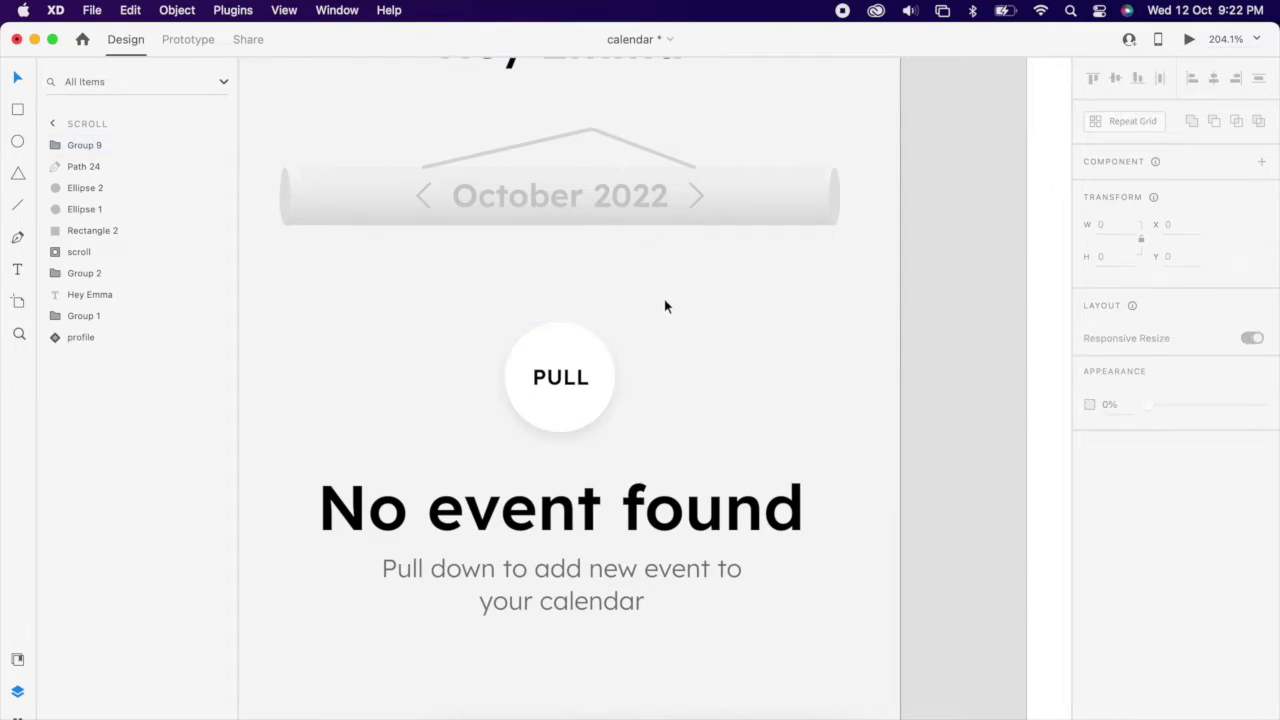
Draw an open J-shaped path with the Pen tool from below the roll-up bar to the top of the PULL badge
{"action": "left_click", "coordinate": [545, 235]}
{"action": "left_click", "coordinate": [545, 330]}
{"action": "left_click", "coordinate": [596, 330]}
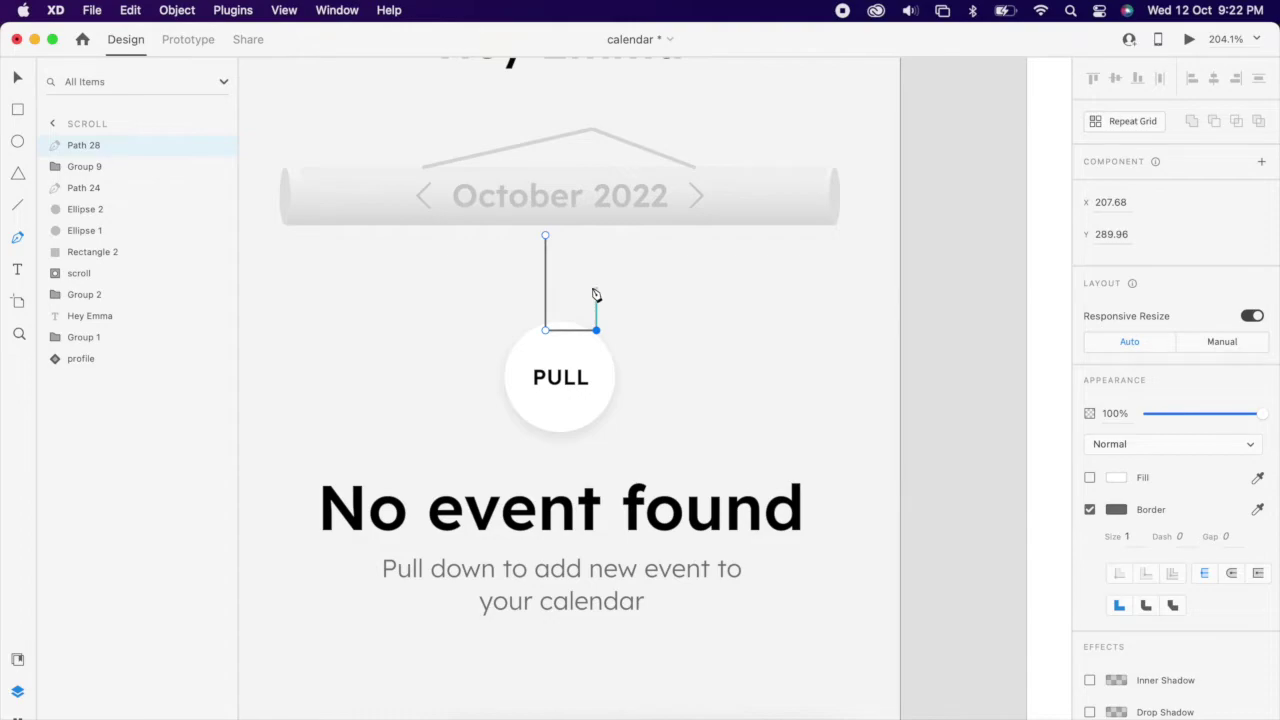
{"action": "key", "text": "Escape"}
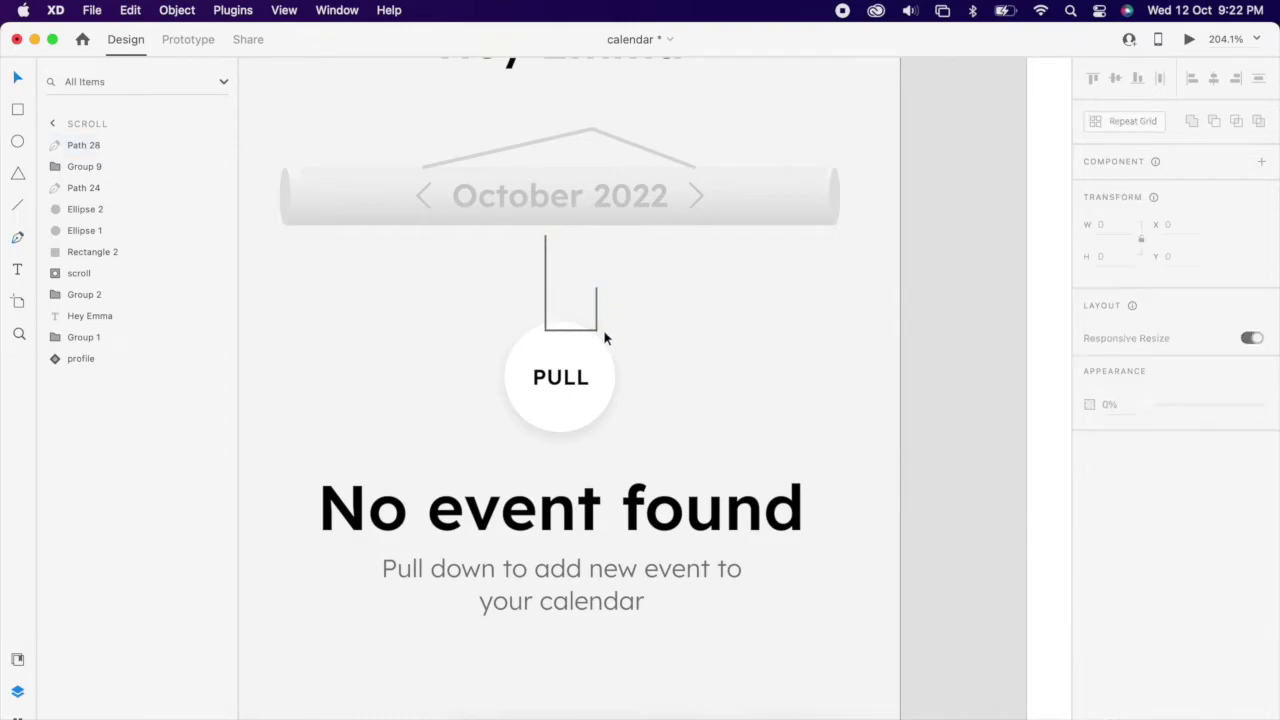
Curve the path's two lower corner points and adjust their handles to form a smooth hook-shaped string
{"action": "left_click", "coordinate": [595, 334]}
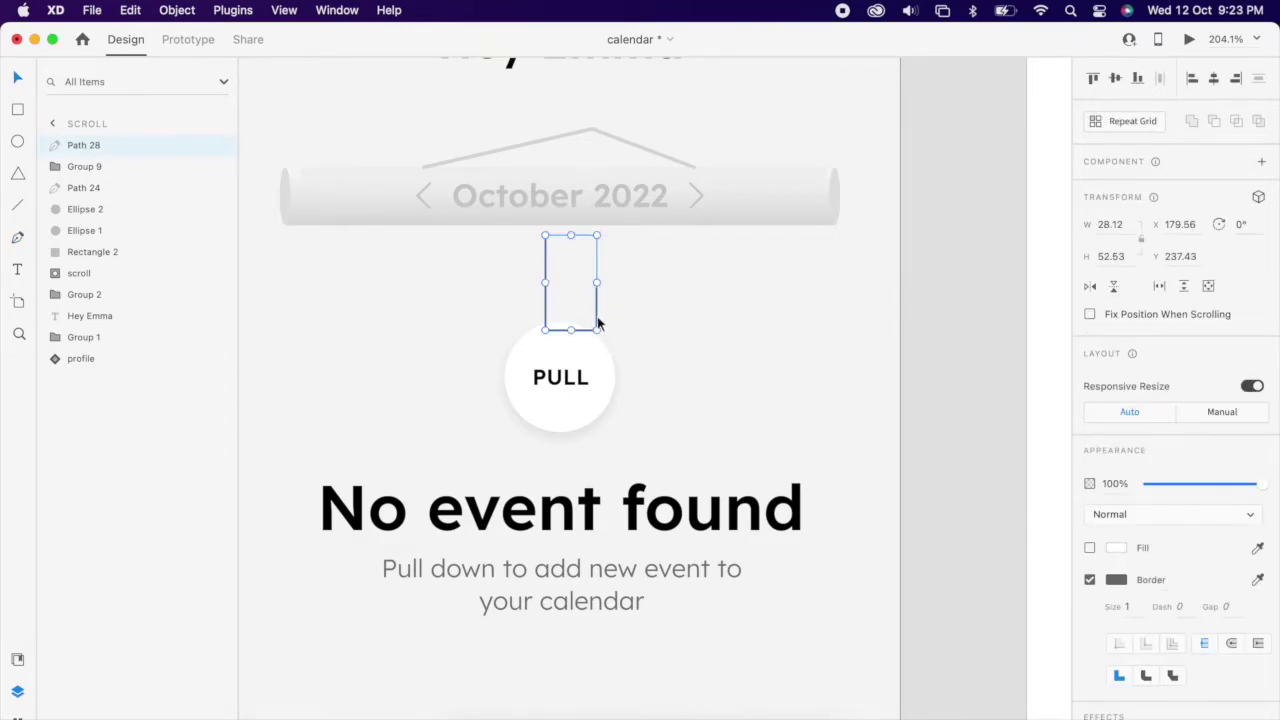
{"action": "double_click", "coordinate": [597, 330]}
{"action": "double_click", "coordinate": [597, 331]}
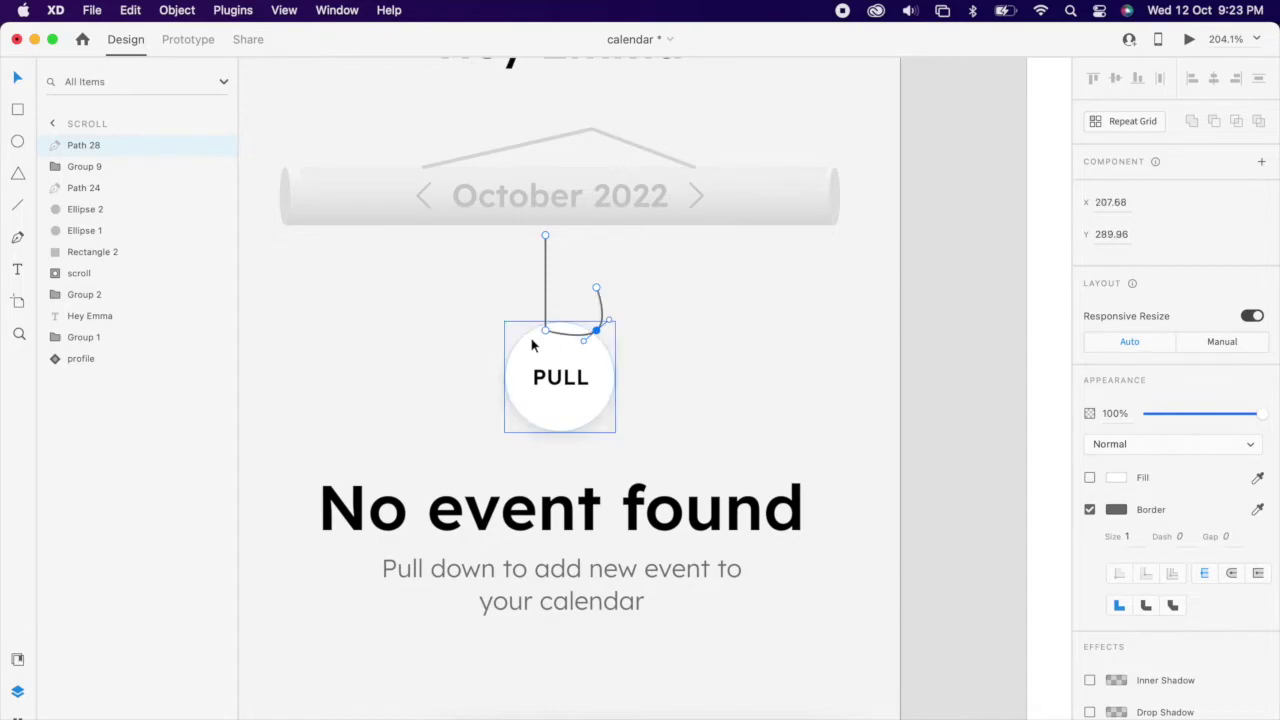
{"action": "double_click", "coordinate": [545, 331]}
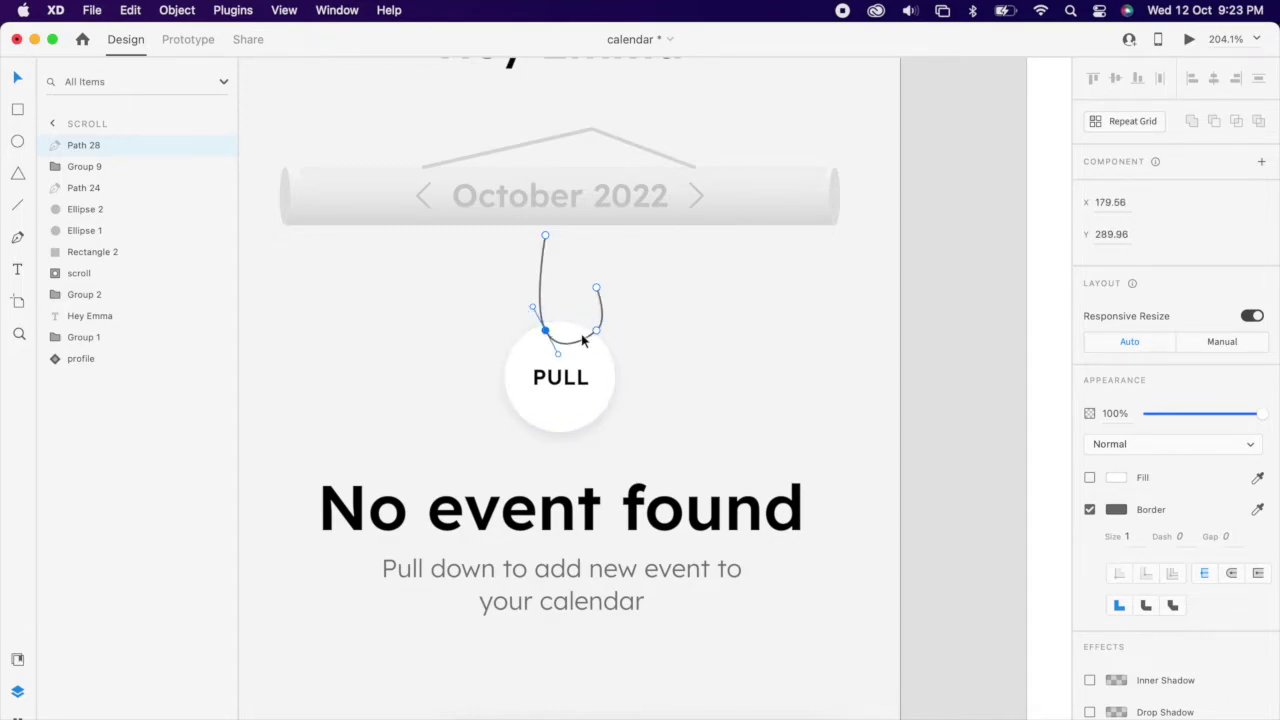
{"action": "left_click", "coordinate": [596, 332]}
{"action": "mouse_move", "coordinate": [611, 325]}
{"action": "left_mouse_down"}
{"action": "mouse_move", "coordinate": [603, 311]}
{"action": "mouse_move", "coordinate": [598, 336]}
{"action": "left_mouse_up"}
{"action": "left_click", "coordinate": [543, 343]}
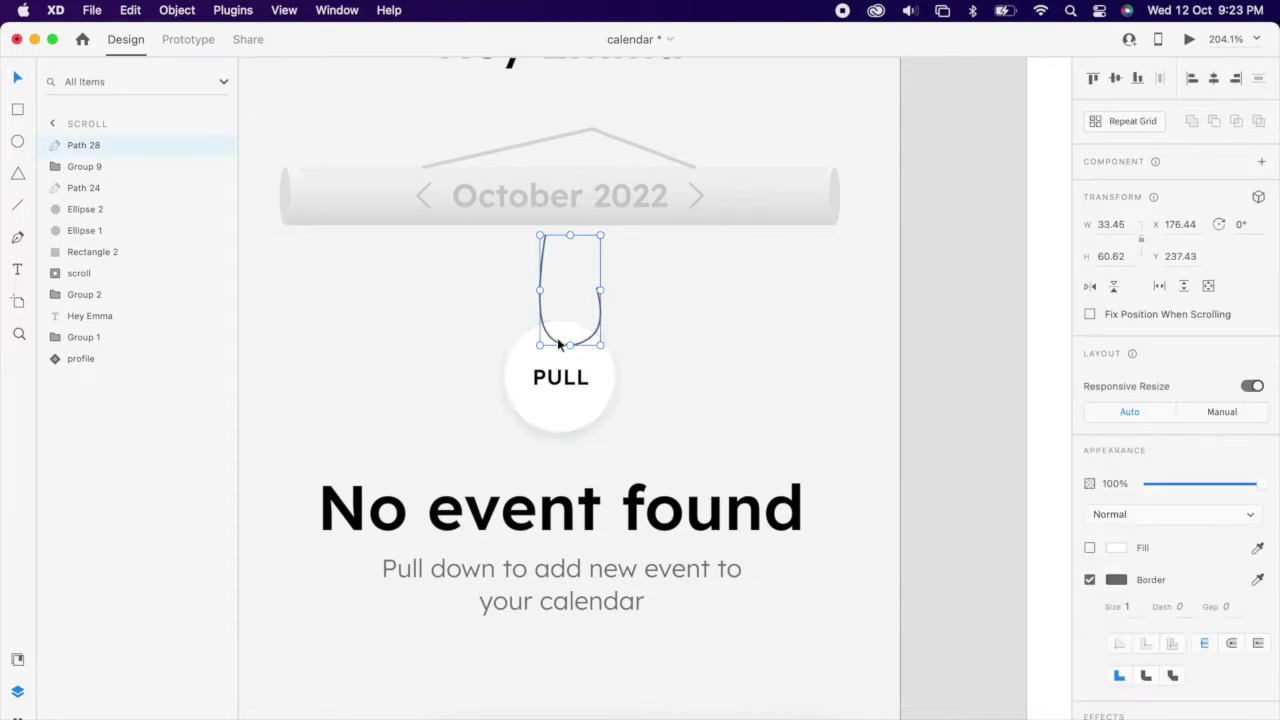
Set the string's border size to 2 with round caps
{"action": "left_click", "coordinate": [1128, 607]}
{"action": "type", "text": "2"}
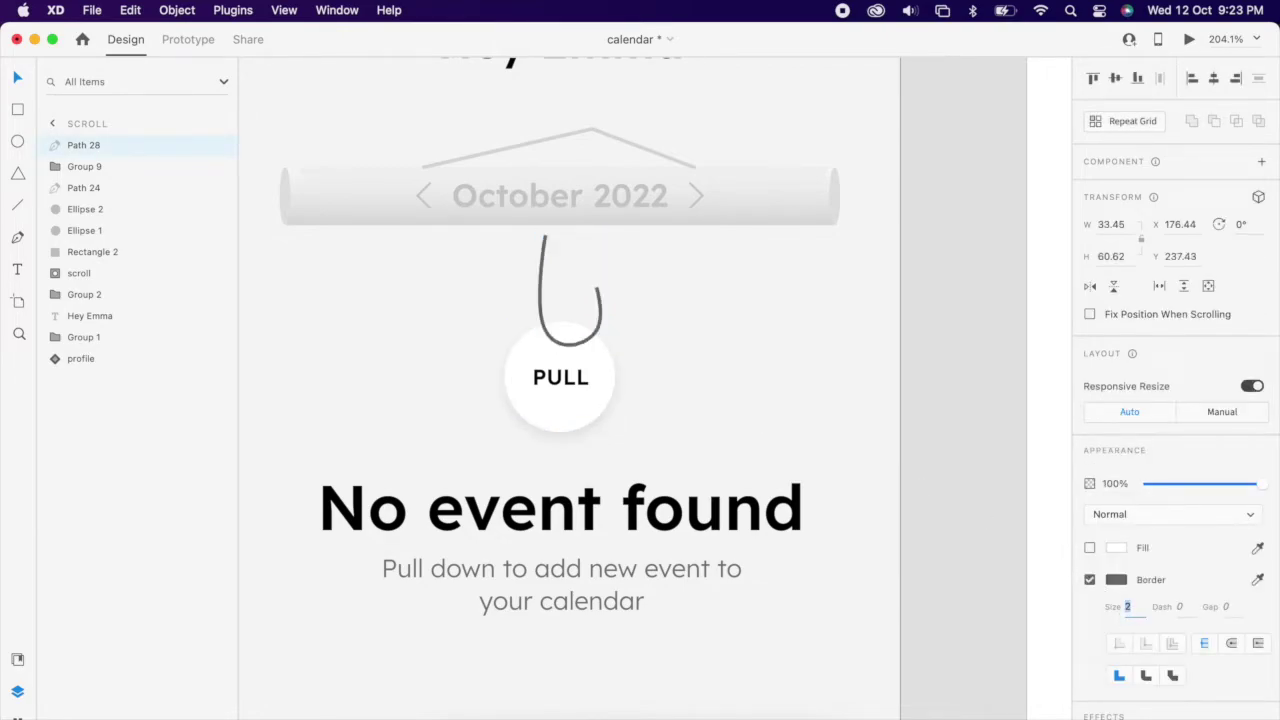
{"action": "left_click", "coordinate": [1234, 647]}
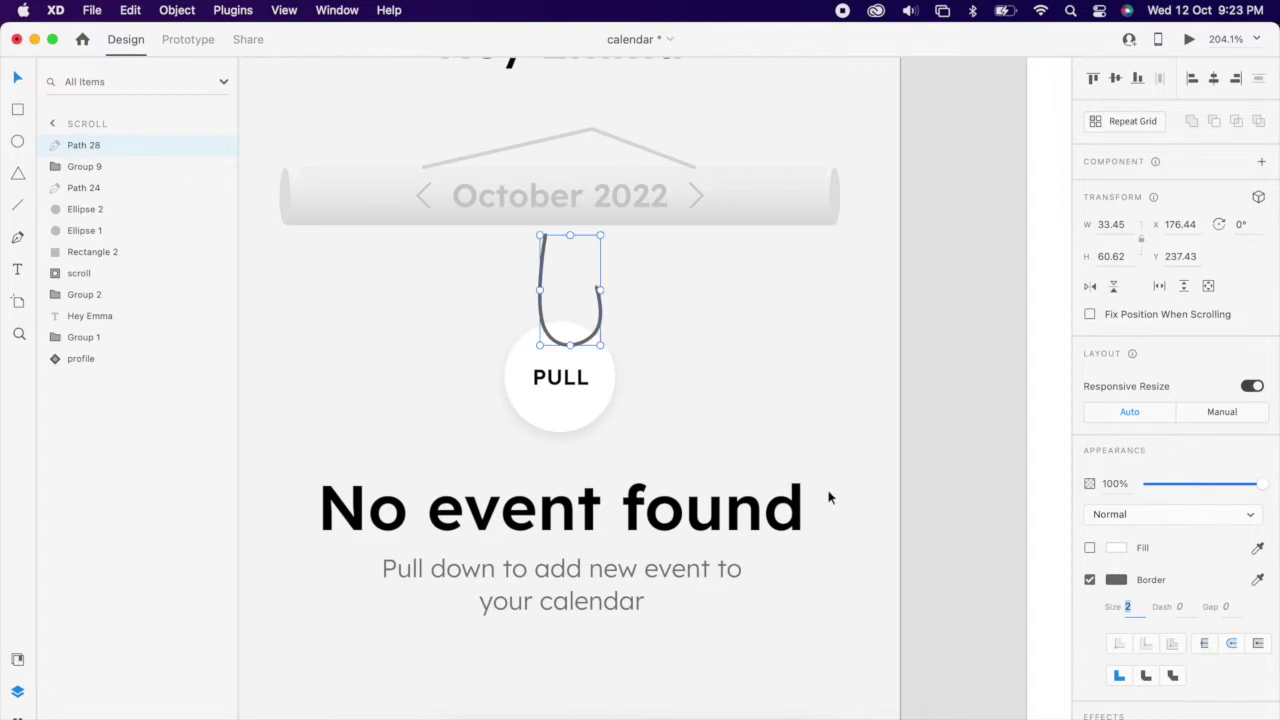
{"action": "left_click", "coordinate": [708, 391]}
Cover the string's lower bend on the badge with a closed Pen-drawn patch that has a white fill and no border
{"action": "scroll", "coordinate": [583, 436], "scroll_direction": "up", "scroll_amount": 5}
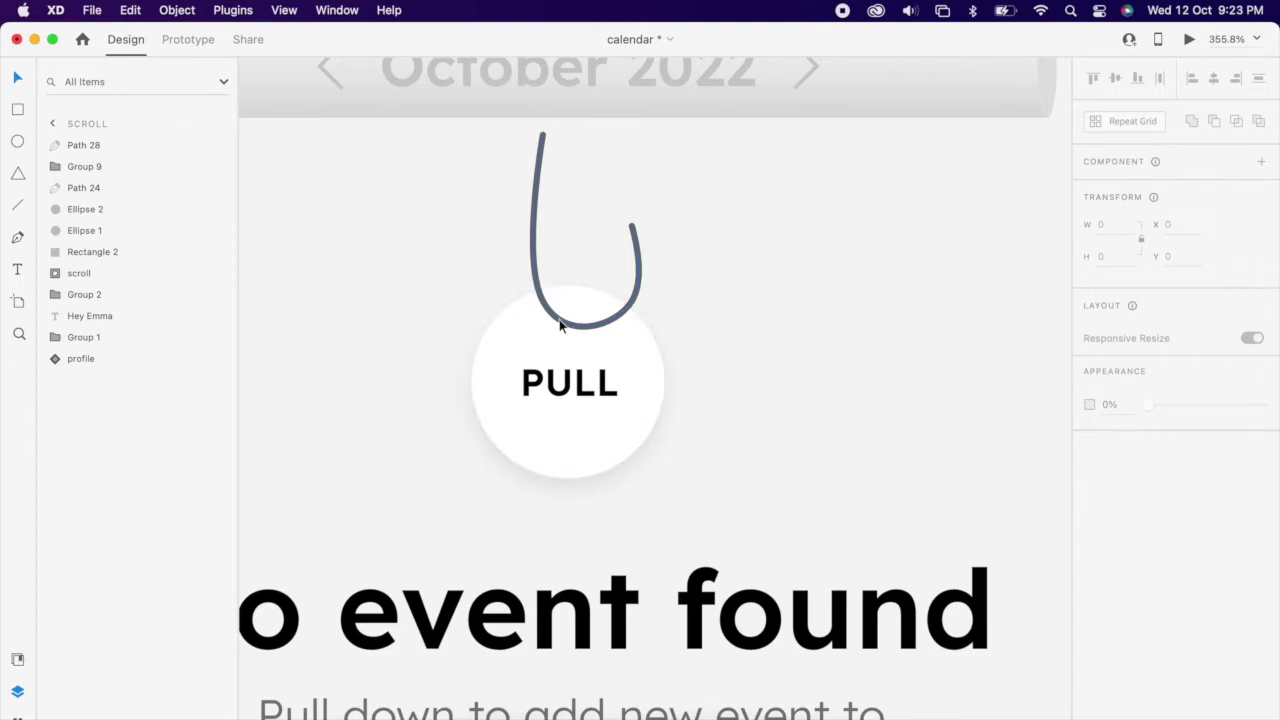
{"action": "key", "text": "p"}
{"action": "left_click", "coordinate": [532, 293]}
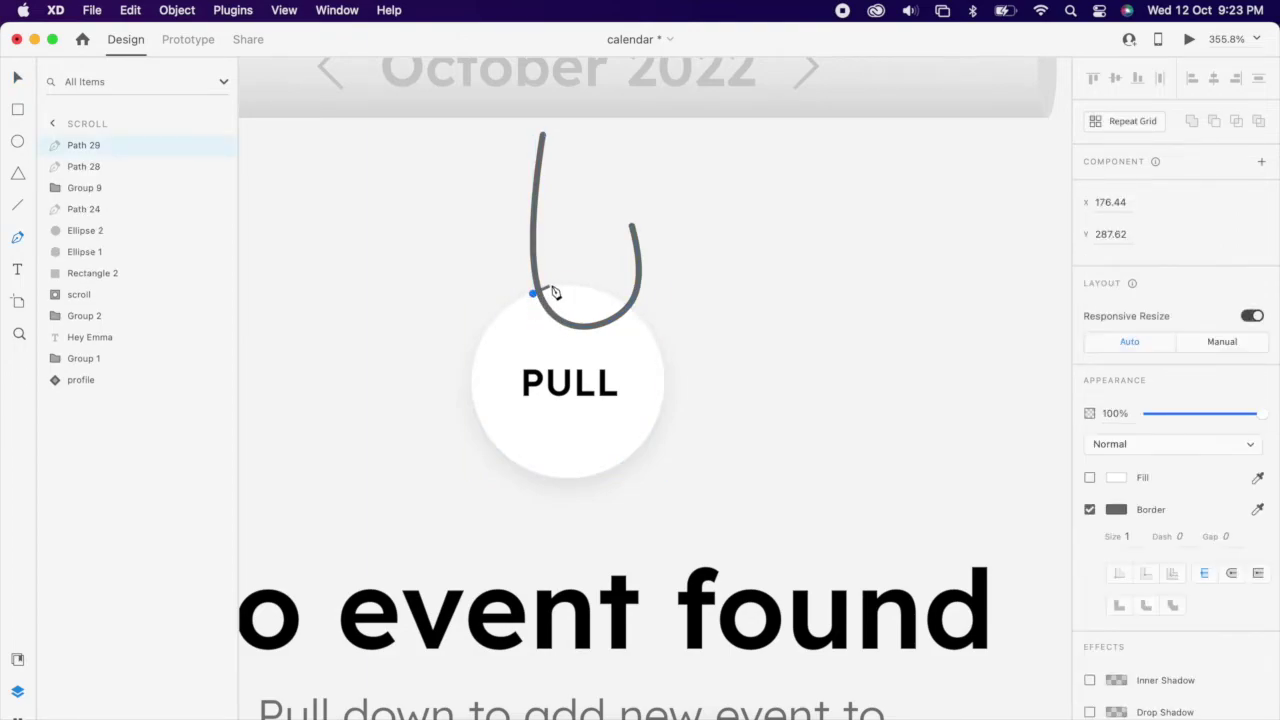
{"action": "left_click", "coordinate": [601, 316]}
{"action": "left_click", "coordinate": [592, 344]}
{"action": "left_click", "coordinate": [524, 344]}
{"action": "left_click", "coordinate": [532, 296]}
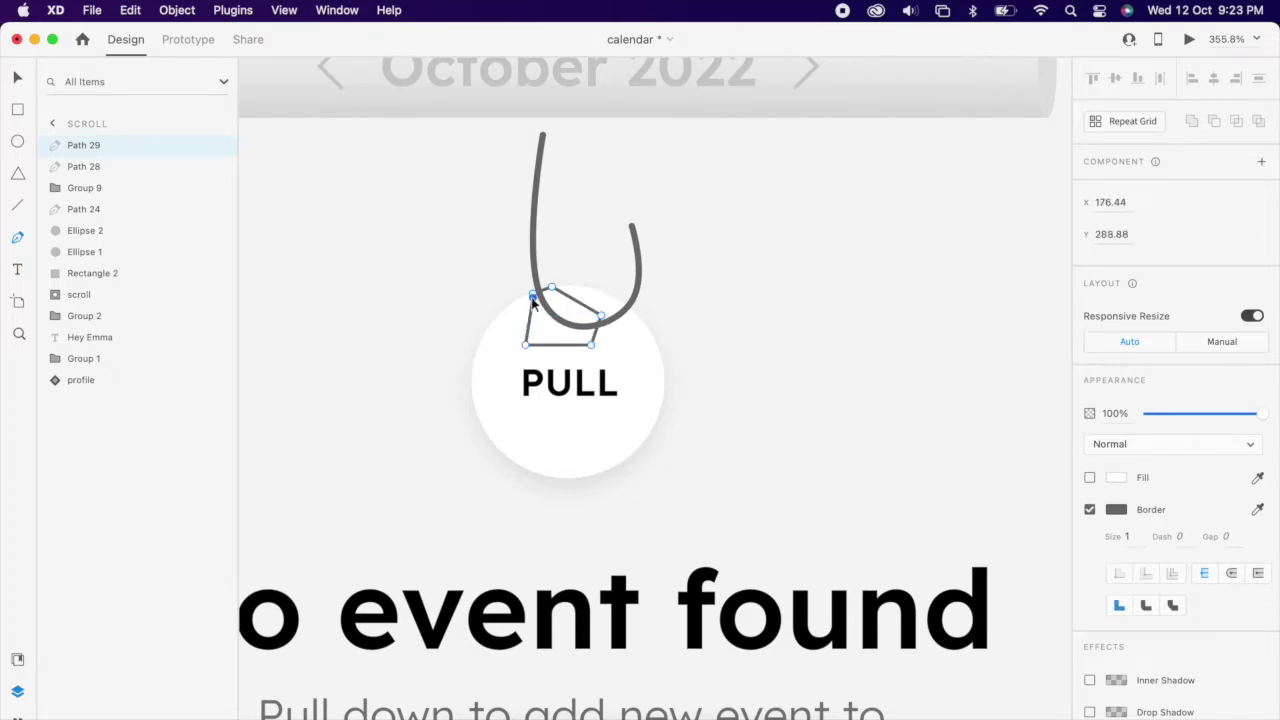
{"action": "left_click", "coordinate": [1089, 509]}
{"action": "left_click", "coordinate": [1089, 477]}
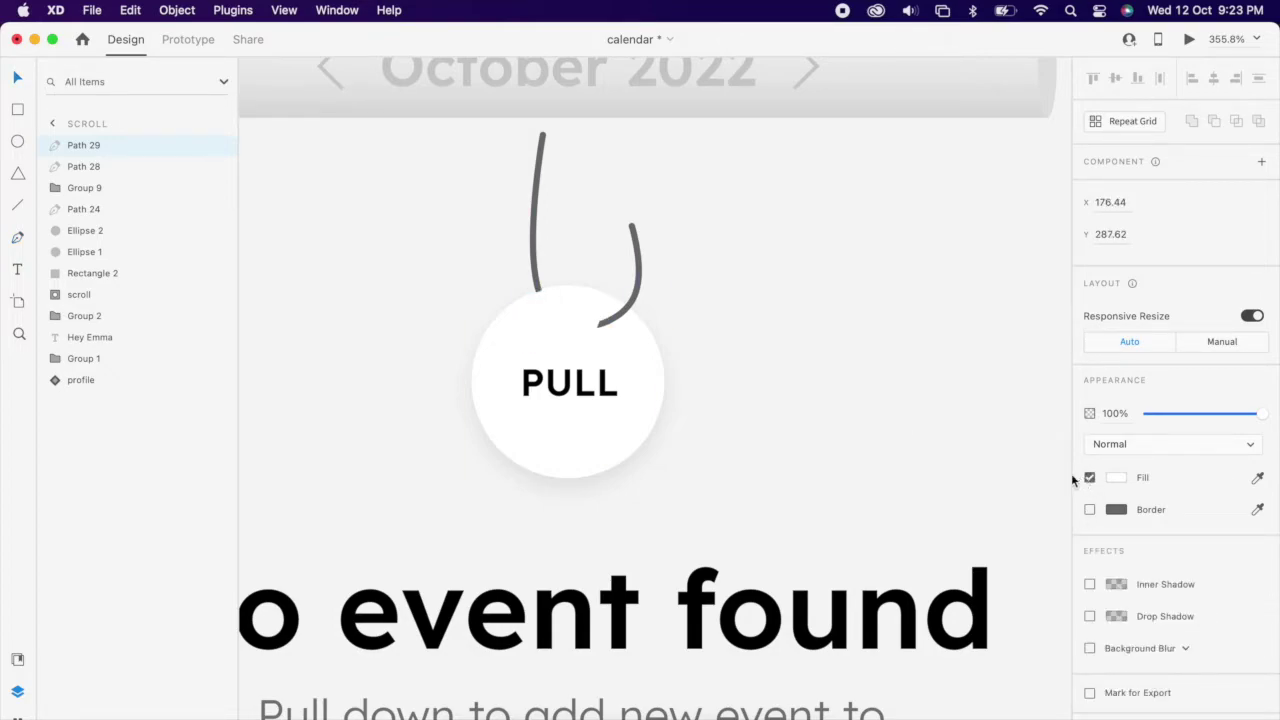
{"action": "left_click", "coordinate": [773, 384]}
Draw a 3 by 7 ellipse at the string's end on the badge, borderless, filled with the string's grey and rotated about 11°
{"action": "scroll", "coordinate": [753, 352], "scroll_direction": "down", "scroll_amount": 1}
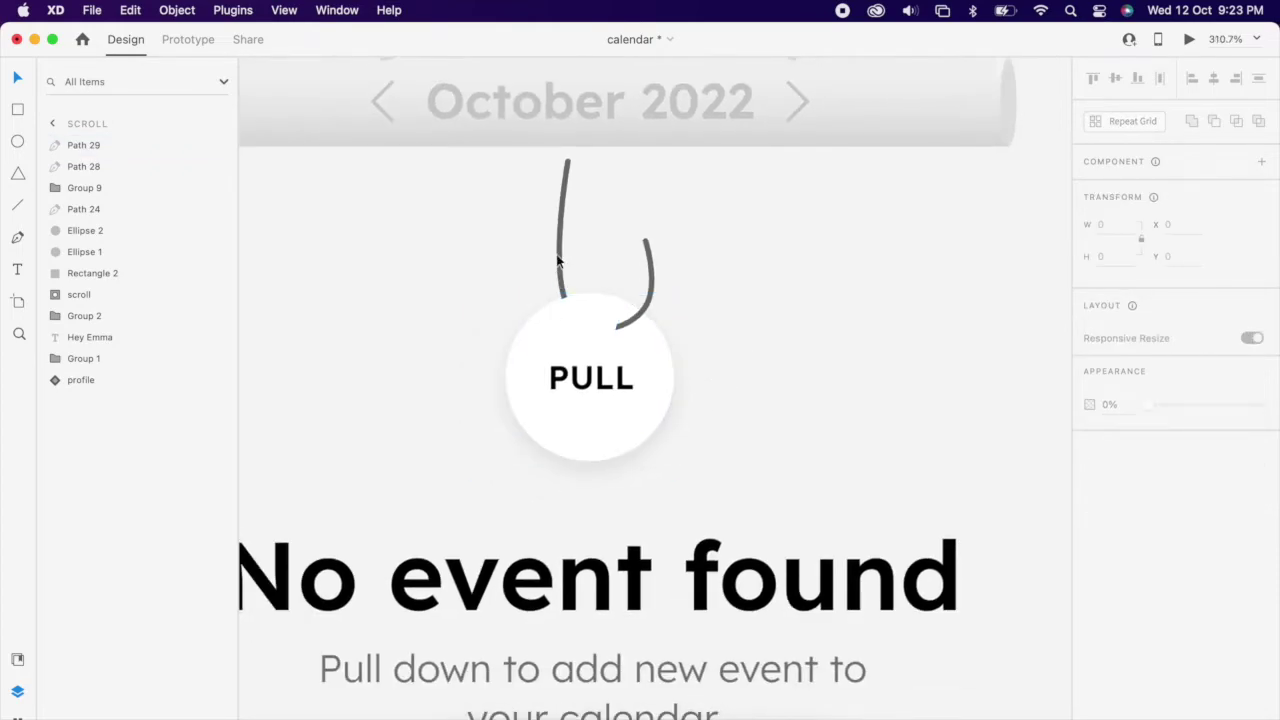
{"action": "scroll", "coordinate": [652, 320], "scroll_direction": "up", "scroll_amount": 5}
{"action": "key", "text": "e"}
{"action": "mouse_move", "coordinate": [577, 314]}
{"action": "left_mouse_down"}
{"action": "mouse_move", "coordinate": [579, 356]}
{"action": "mouse_move", "coordinate": [561, 352]}
{"action": "left_mouse_up"}
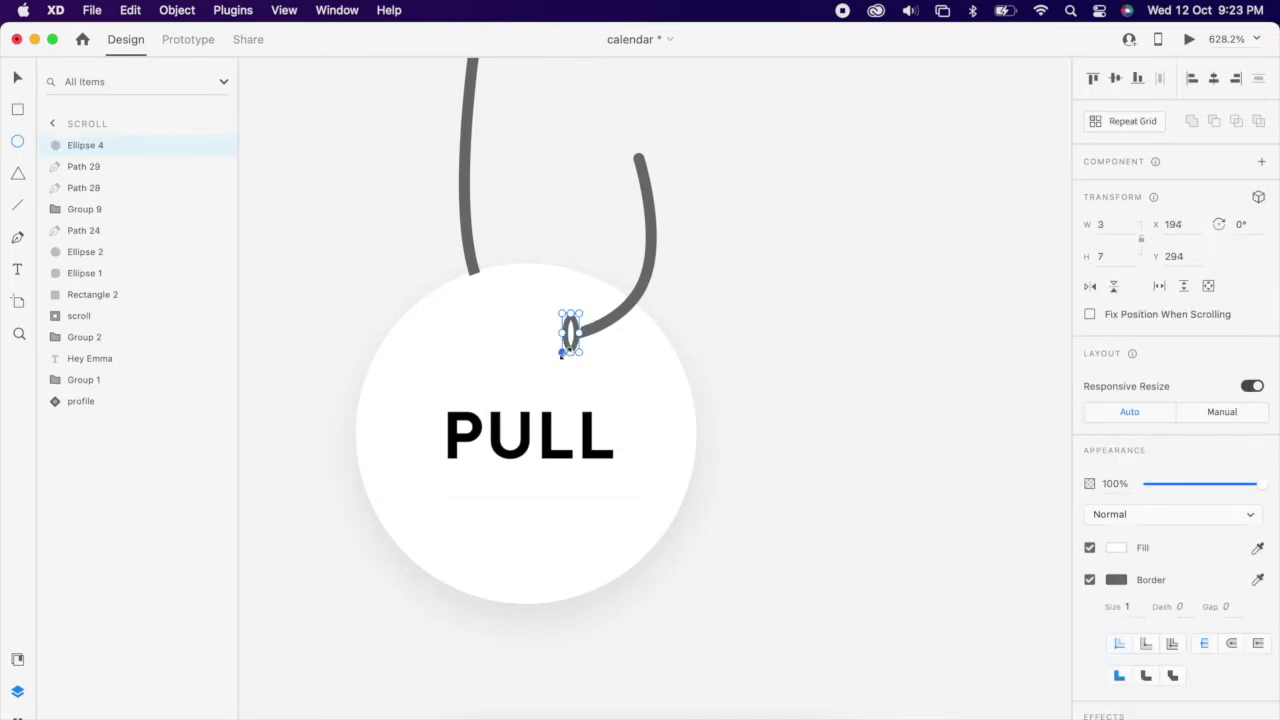
{"action": "left_click", "coordinate": [1089, 579]}
{"action": "left_click", "coordinate": [1258, 549]}
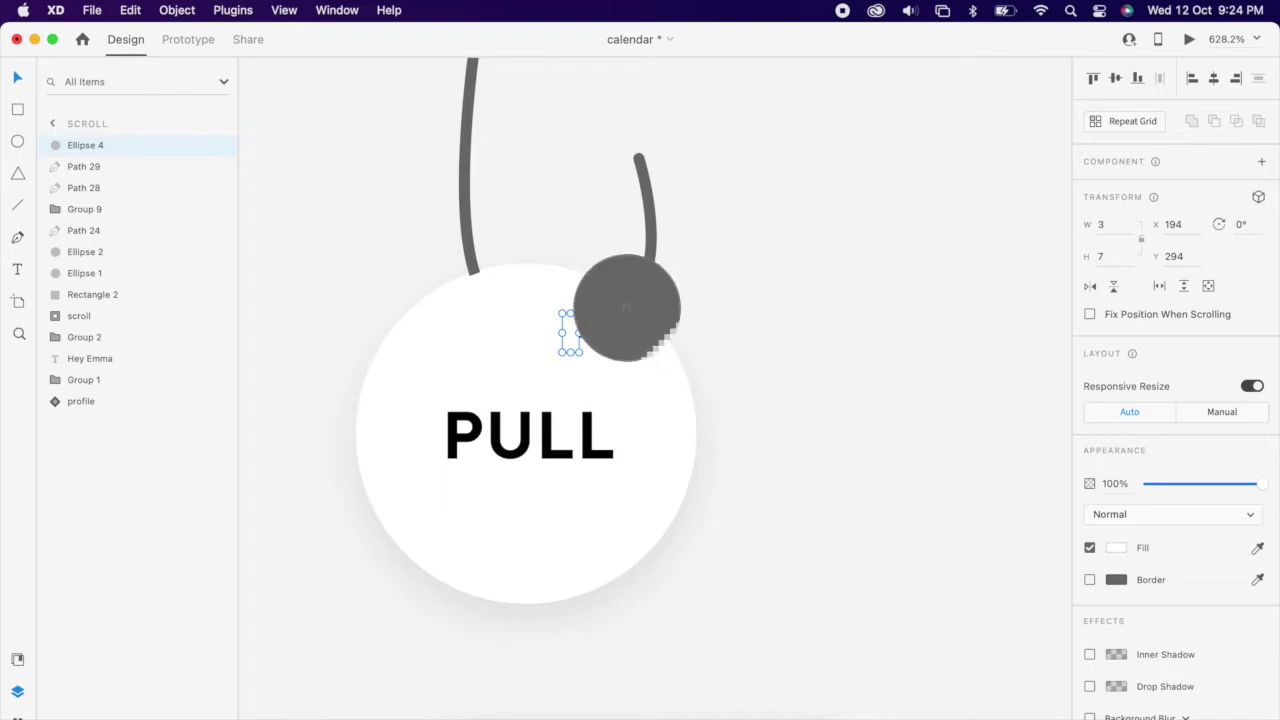
{"action": "left_click", "coordinate": [614, 306]}
{"action": "left_click_drag", "start_coordinate": [573, 346], "coordinate": [576, 347]}
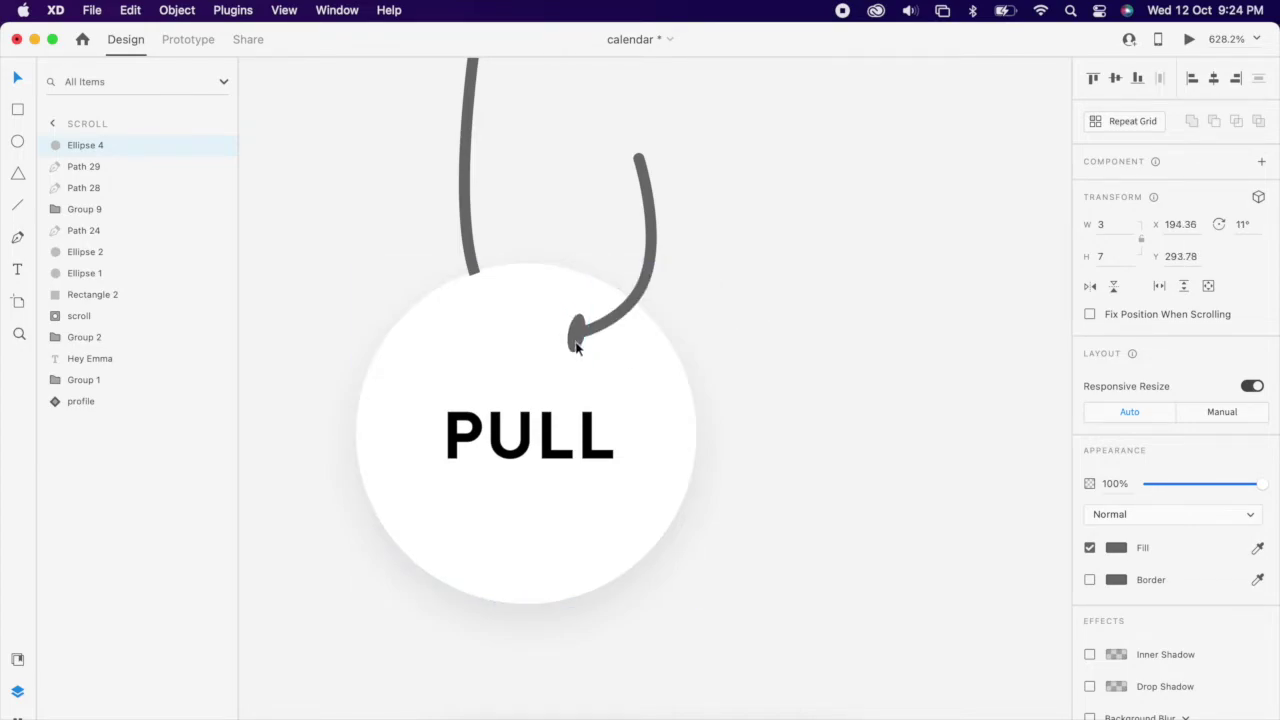
{"action": "scroll", "coordinate": [720, 326], "scroll_direction": "down", "scroll_amount": 5}
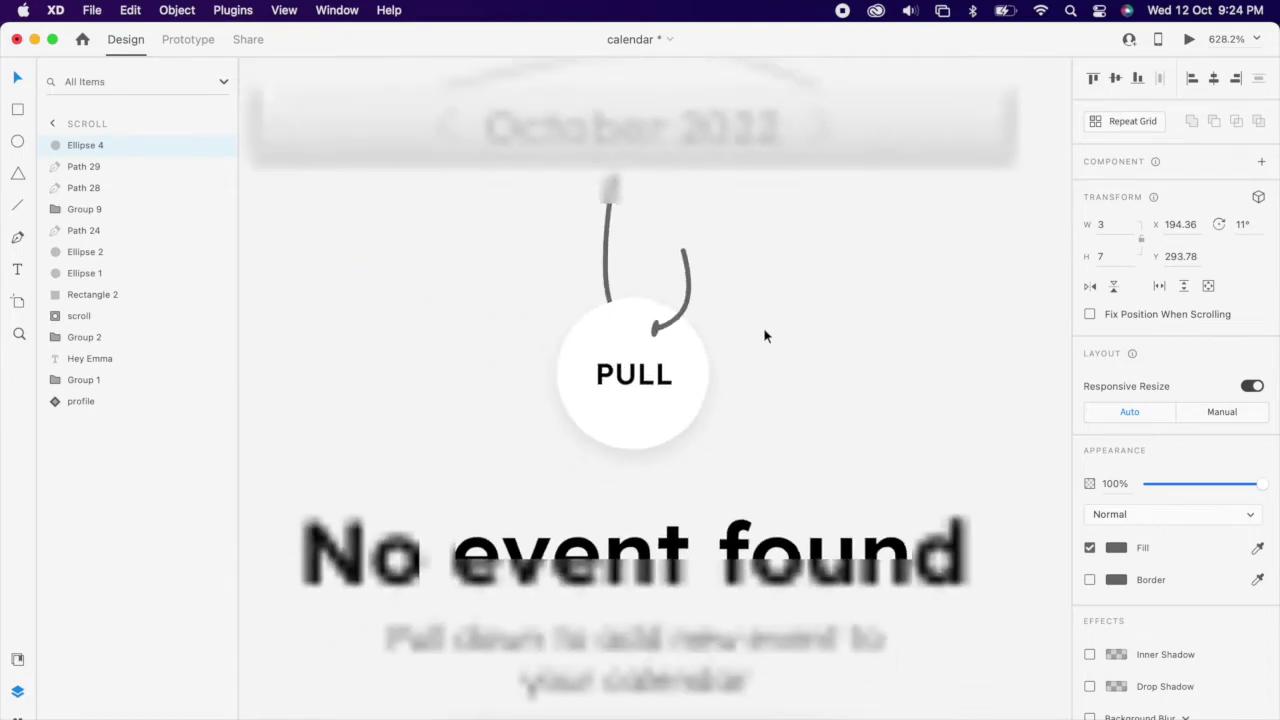
{"action": "left_click", "coordinate": [719, 378]}
{"action": "scroll", "coordinate": [718, 375], "scroll_direction": "down", "scroll_amount": 3}
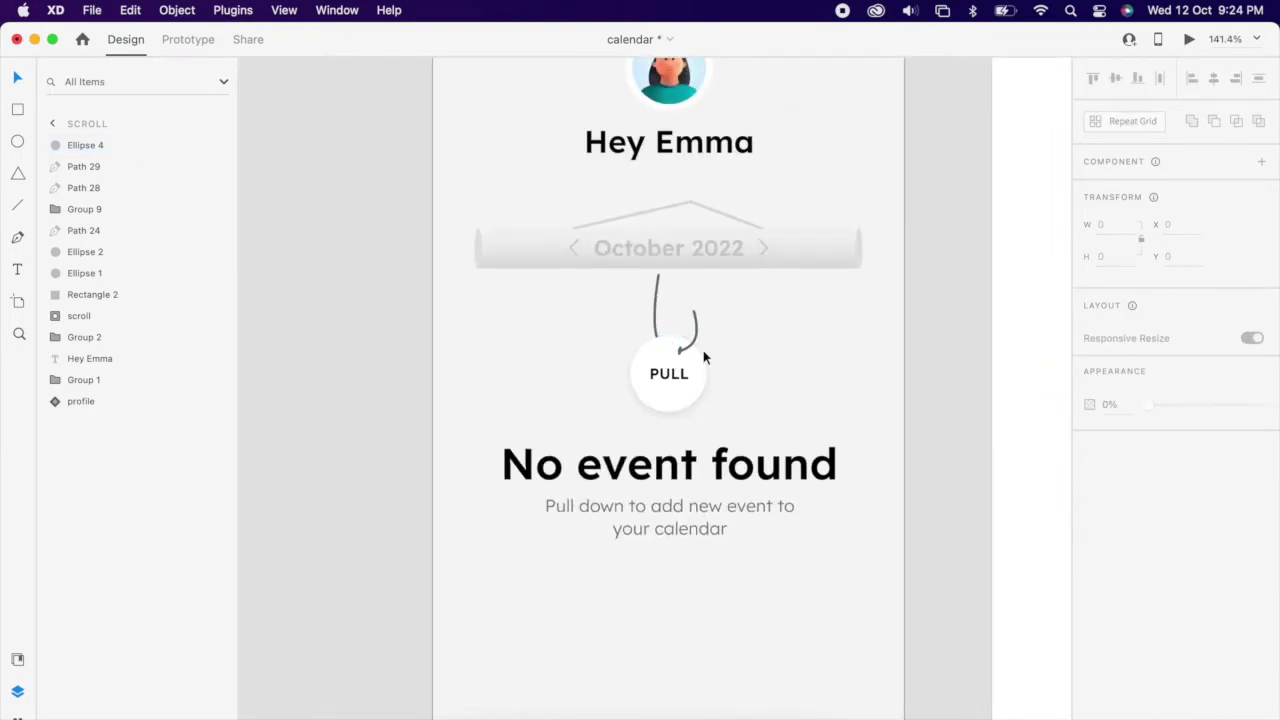
{"action": "left_click", "coordinate": [652, 348]}
{"action": "right_click", "coordinate": [695, 376]}
{"action": "left_click", "coordinate": [512, 380]}
{"action": "left_click", "coordinate": [833, 379]}
{"action": "scroll", "coordinate": [565, 297], "scroll_direction": "right", "scroll_amount": 2}
{"action": "scroll", "coordinate": [565, 297], "scroll_direction": "down", "scroll_amount": 1}
Group the PULL badge with its string, patch and small ellipse, and rename the group as pull
{"action": "left_click_drag", "start_coordinate": [566, 262], "coordinate": [714, 414]}
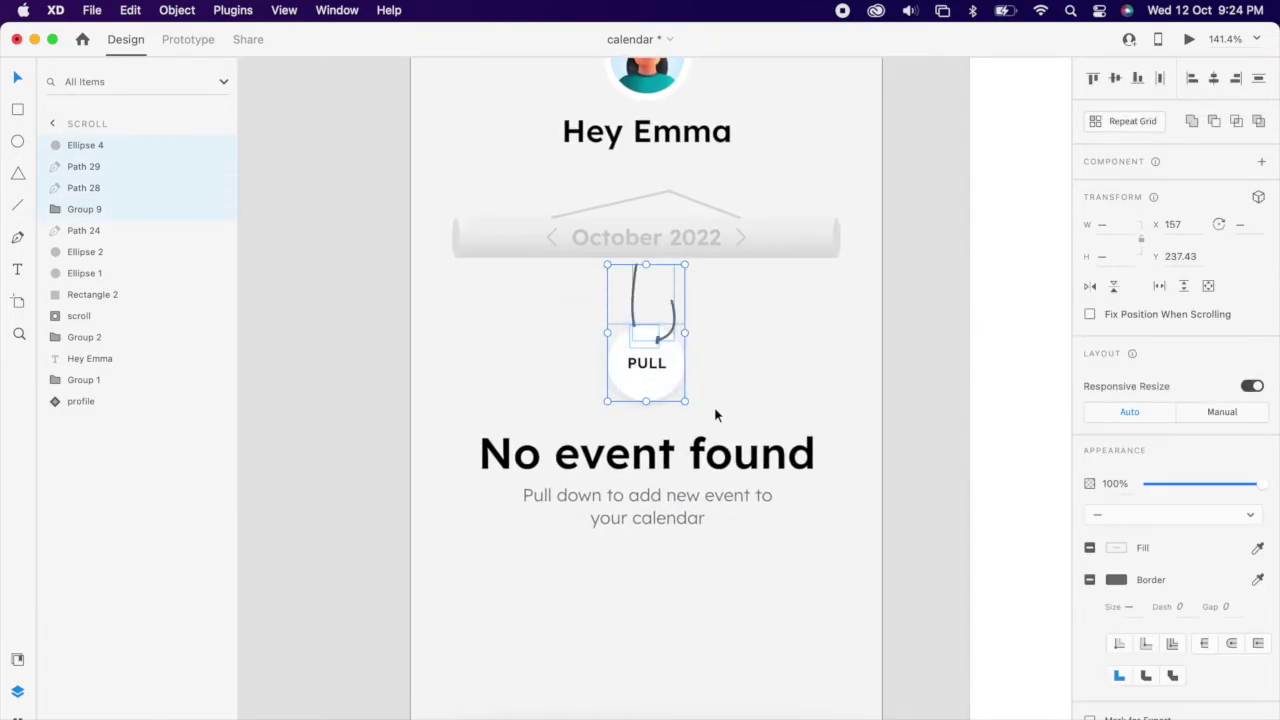
{"action": "right_click", "coordinate": [655, 262]}
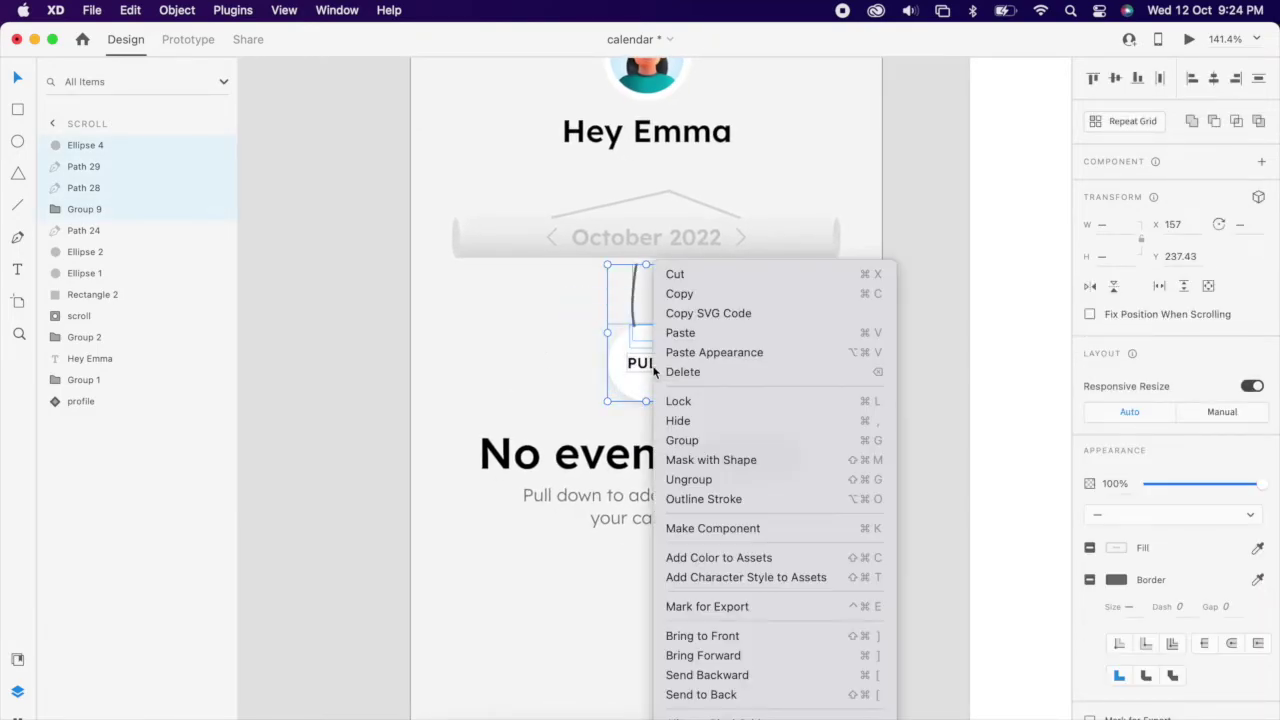
{"action": "left_click", "coordinate": [703, 447]}
{"action": "scroll", "coordinate": [701, 366], "scroll_direction": "down", "scroll_amount": 3}
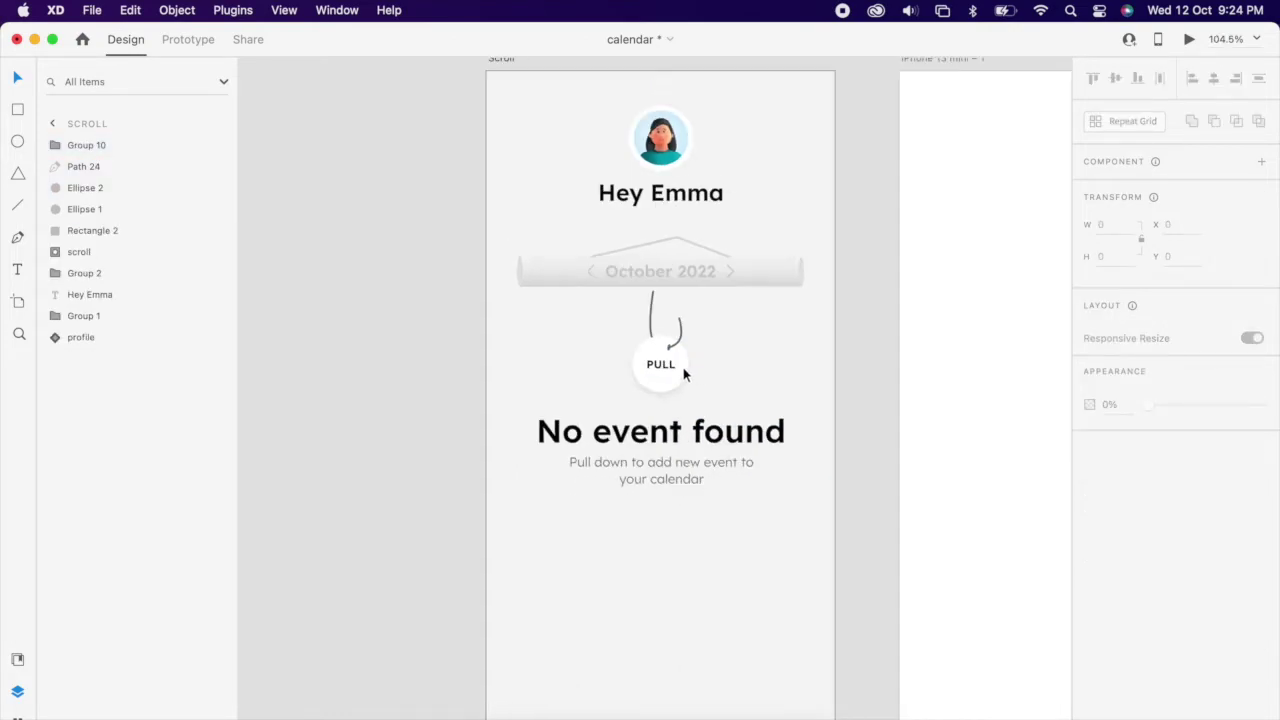
{"action": "double_click", "coordinate": [85, 146]}
{"action": "type", "text": "pull"}
{"action": "key", "text": "Return"}
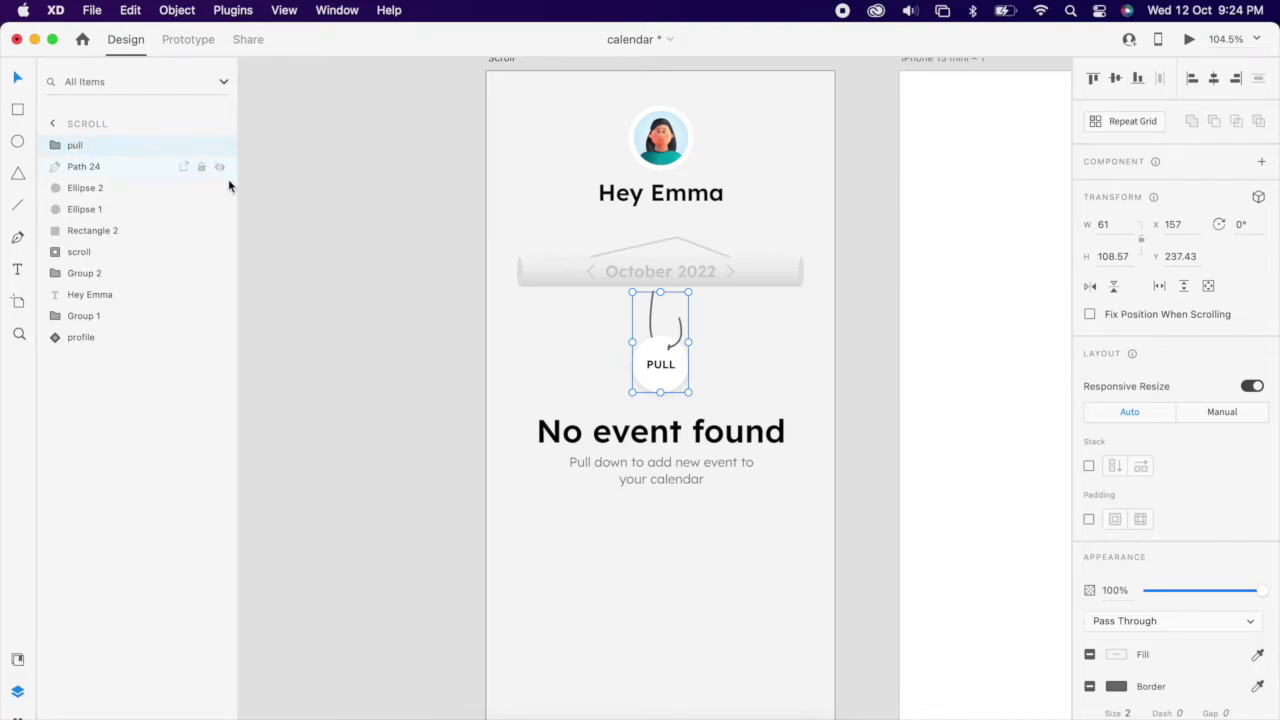
Group Path 24, Ellipse 2 and Ellipse 1 of the roll-up bar, and rename the group as top
{"action": "left_click", "coordinate": [674, 268]}
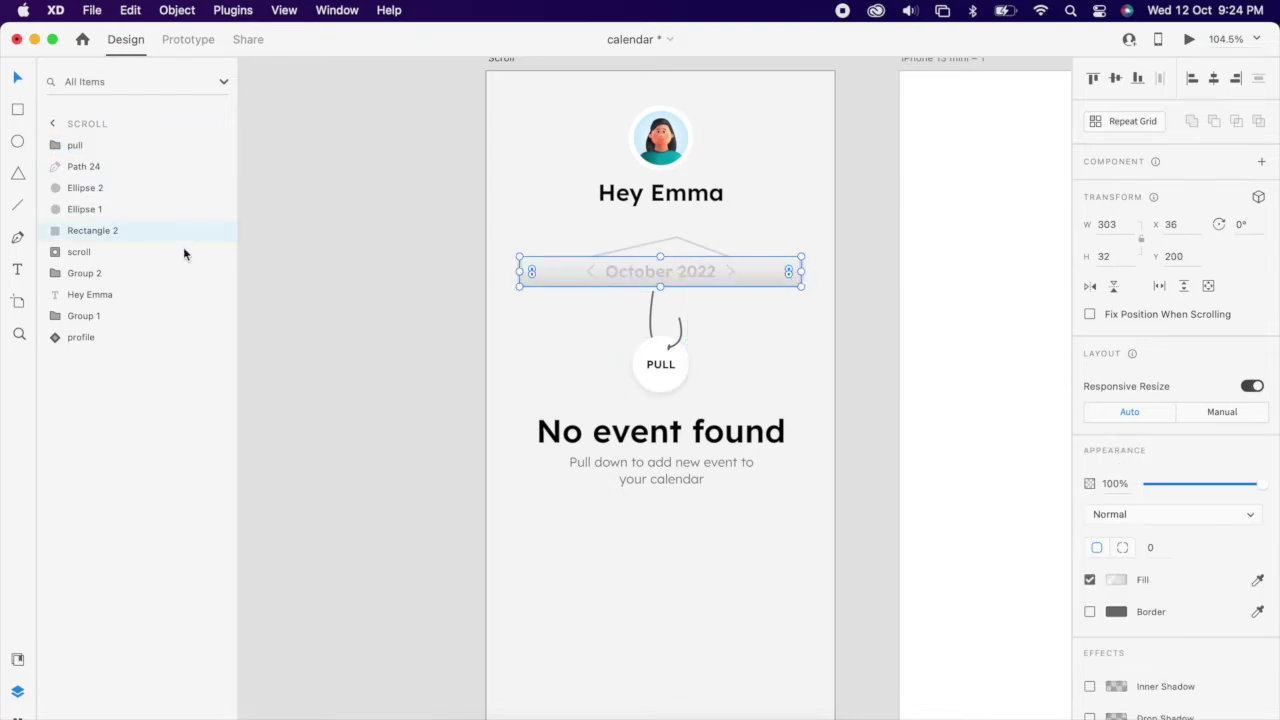
{"action": "left_click", "coordinate": [80, 207]}
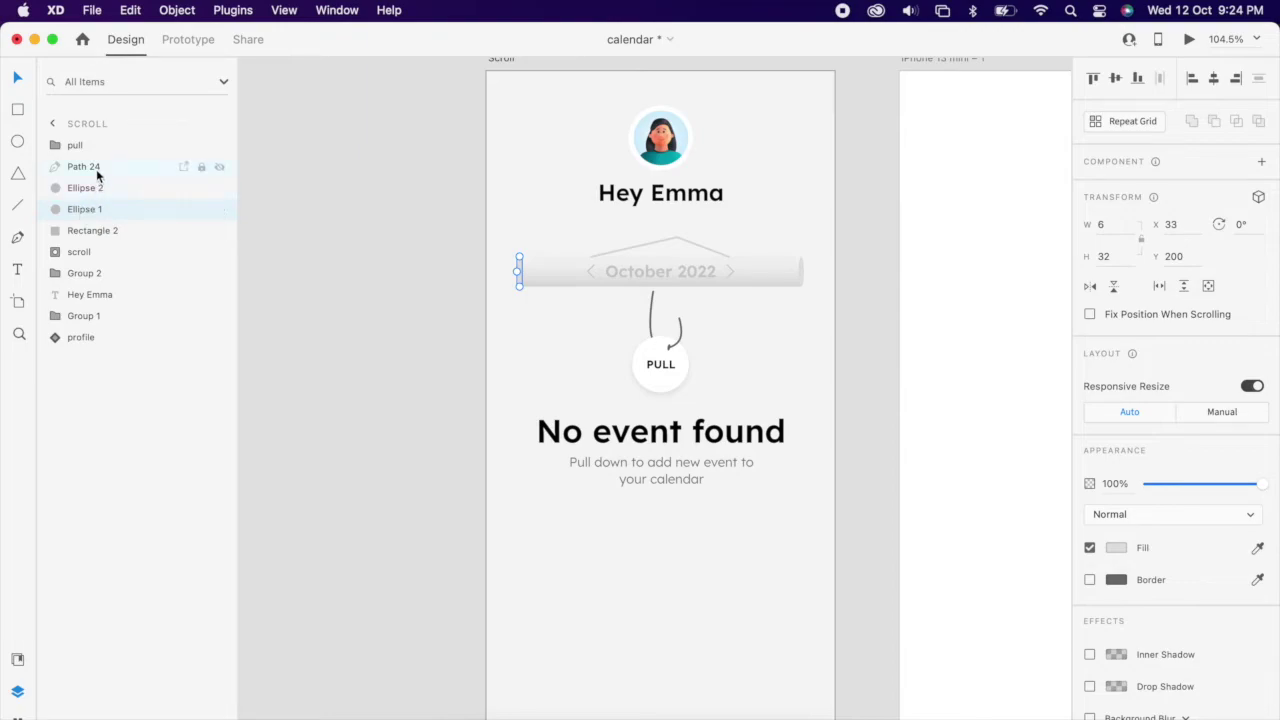
{"action": "left_click", "coordinate": [94, 169], "text": "shift"}
{"action": "right_click", "coordinate": [94, 171]}
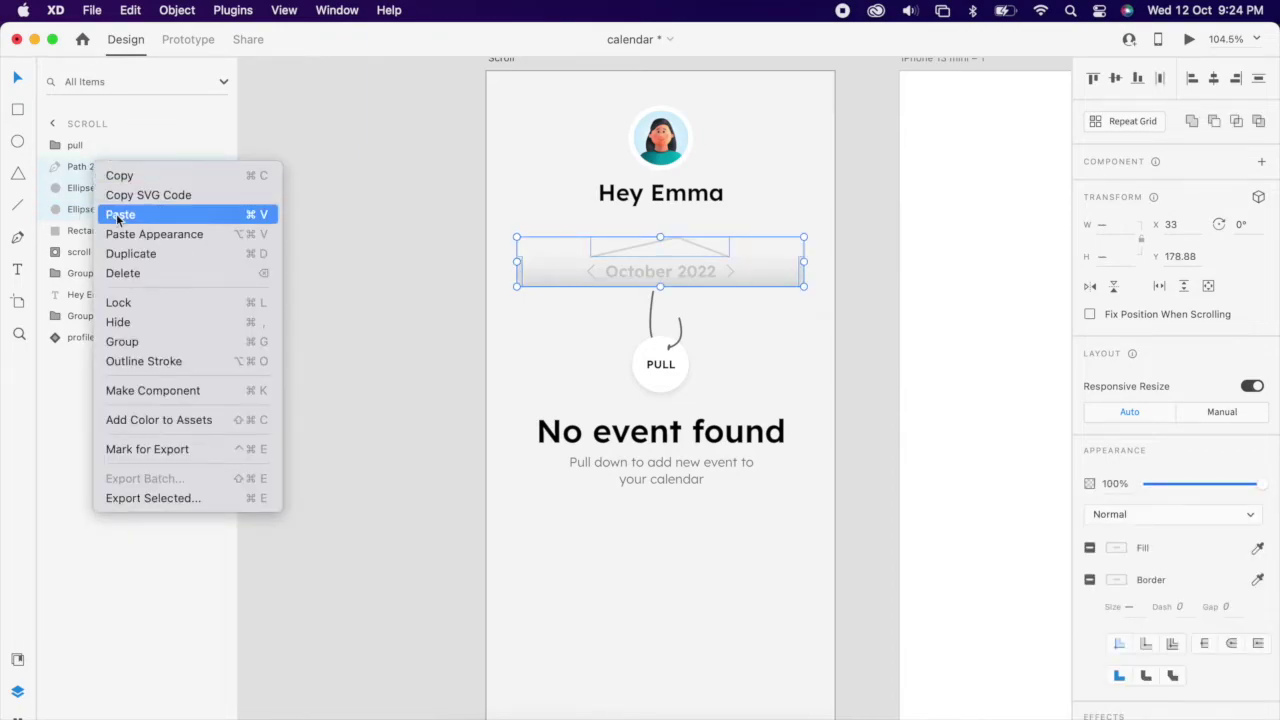
{"action": "left_click", "coordinate": [155, 342]}
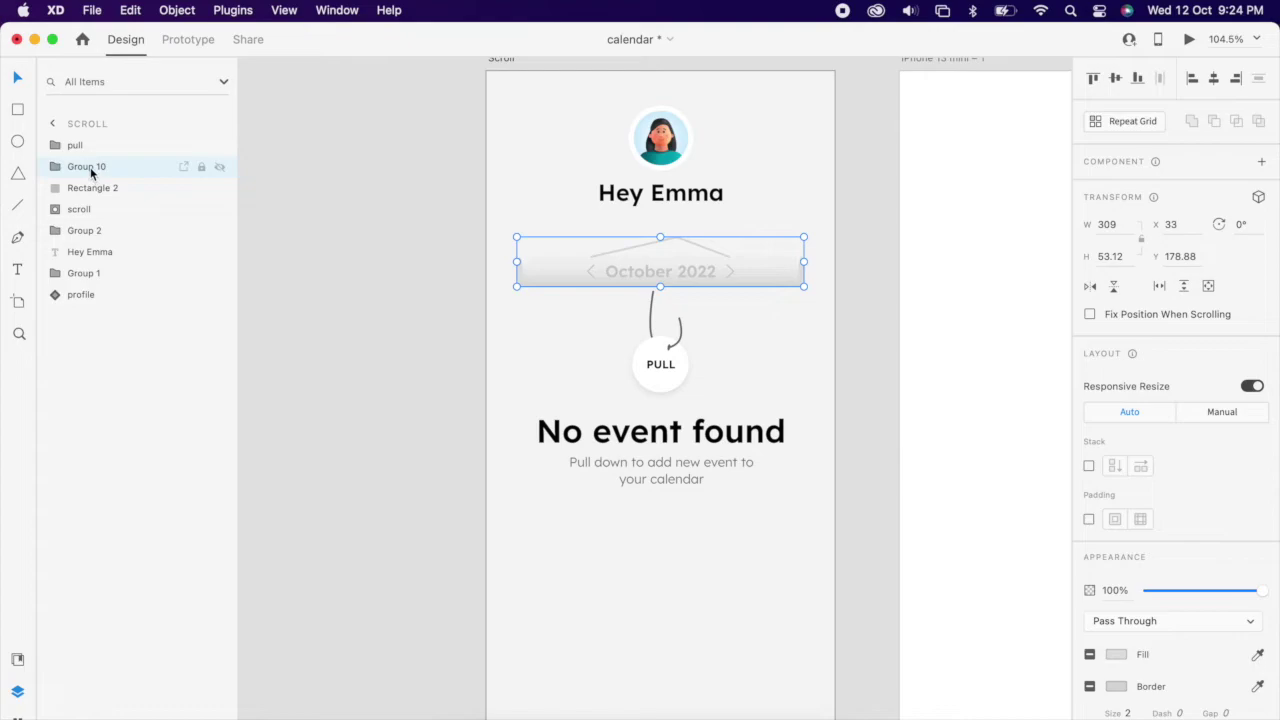
{"action": "double_click", "coordinate": [90, 167]}
{"action": "type", "text": "top"}
{"action": "key", "text": "Return"}
{"action": "left_click", "coordinate": [389, 309]}
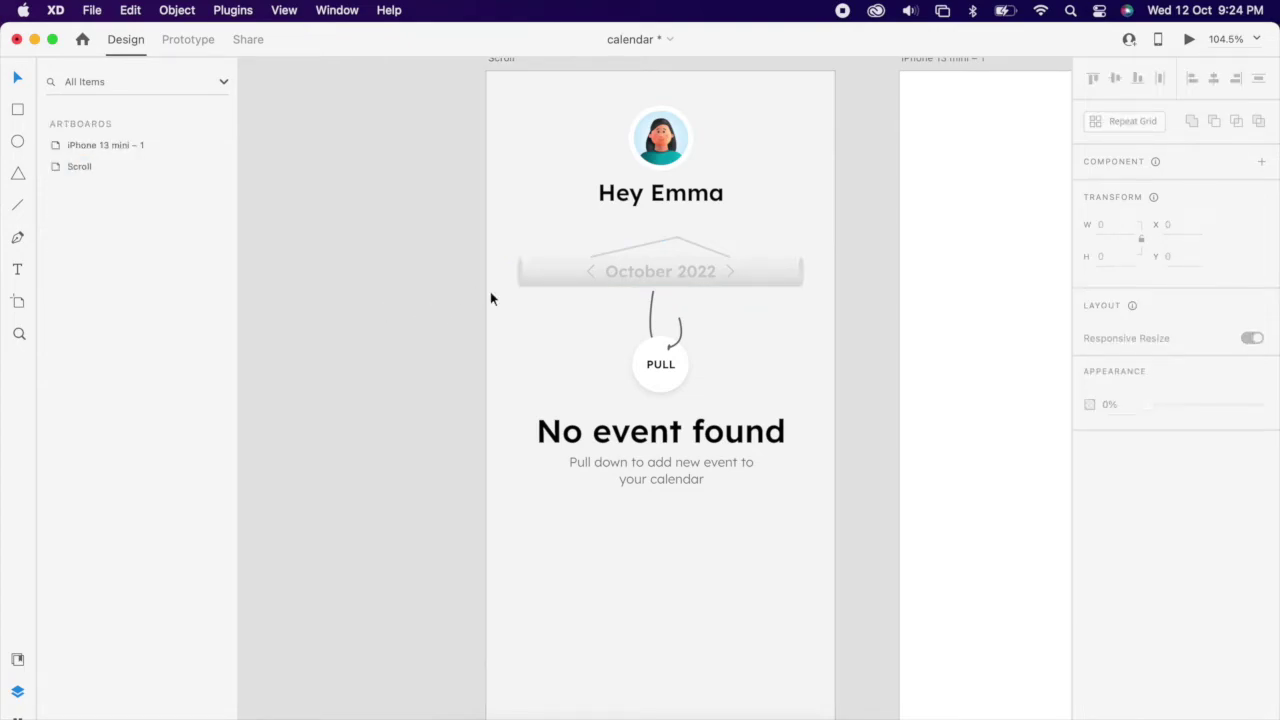
Reorder the layers to put the top group first and the pull group directly below the scroll layer
{"action": "left_click", "coordinate": [589, 274]}
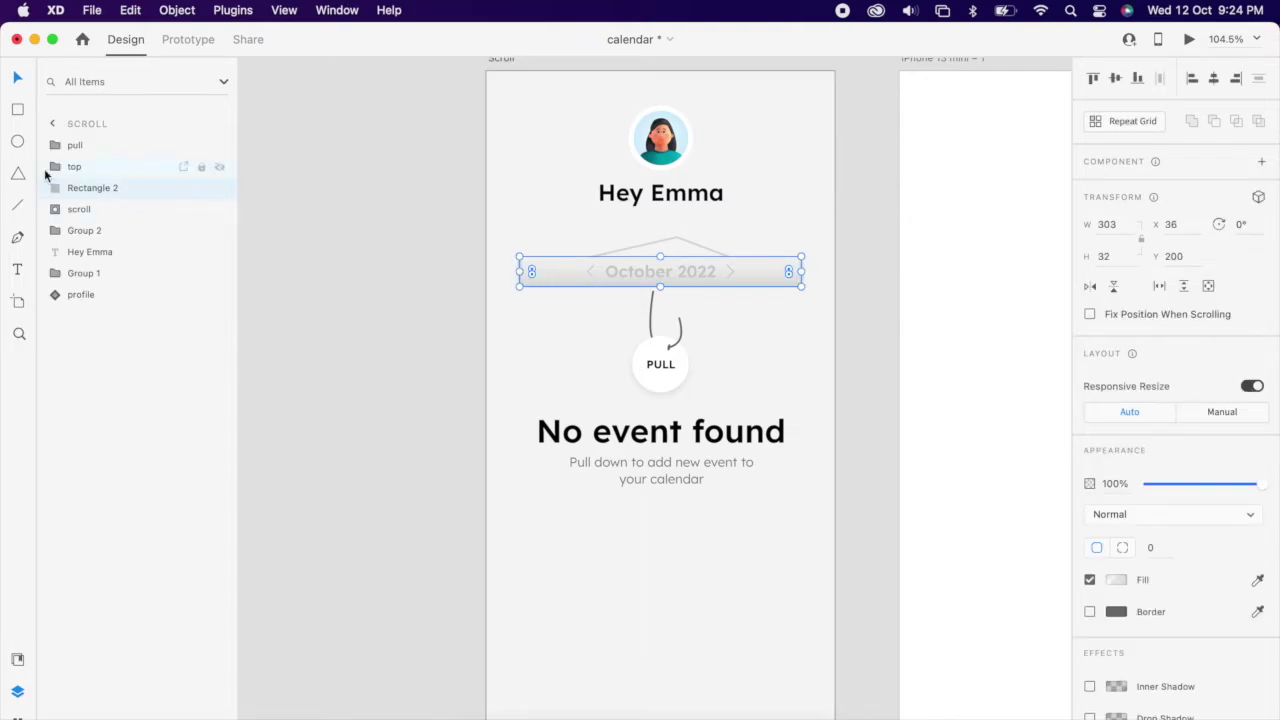
{"action": "left_click", "coordinate": [76, 170]}
{"action": "left_click_drag", "start_coordinate": [72, 172], "coordinate": [74, 140]}
{"action": "left_click", "coordinate": [86, 167]}
{"action": "left_click_drag", "start_coordinate": [80, 170], "coordinate": [78, 222]}
Move Rectangle 2 into the top group, above Path 24
{"action": "left_click", "coordinate": [98, 166]}
{"action": "left_click", "coordinate": [221, 168]}
{"action": "left_click", "coordinate": [221, 168]}
{"action": "left_click_drag", "start_coordinate": [72, 170], "coordinate": [72, 152]}
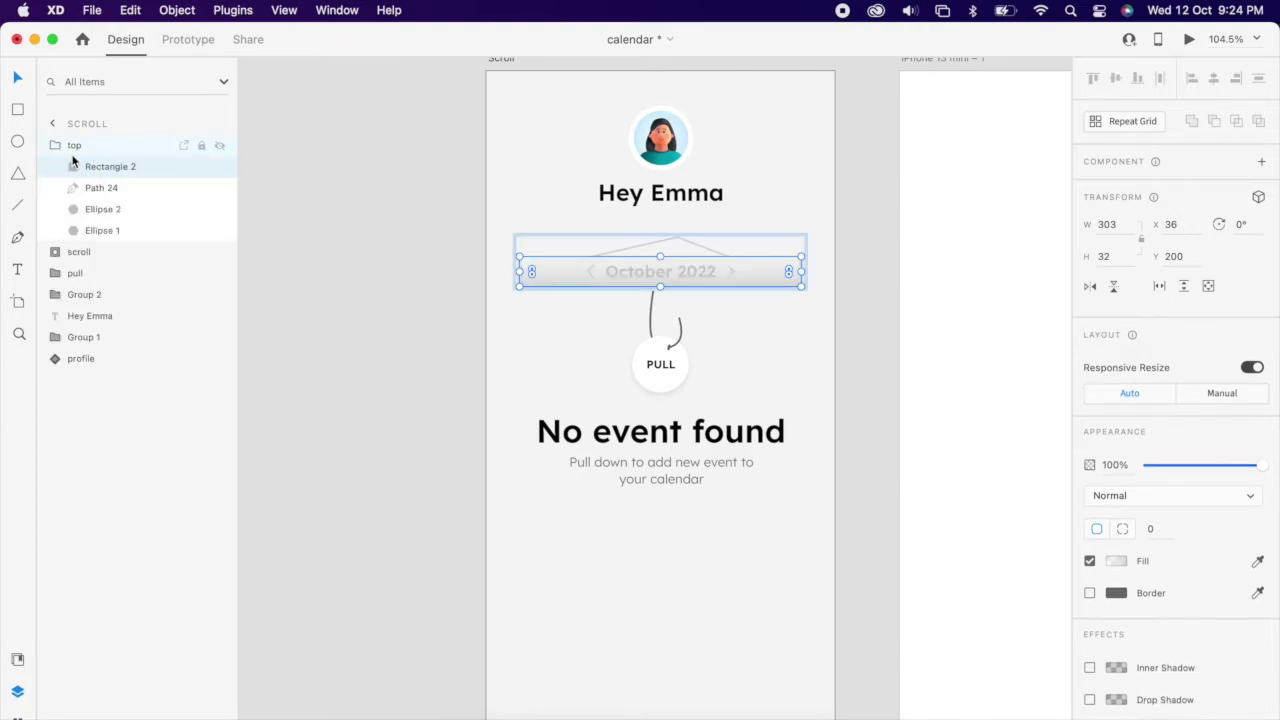
{"action": "left_click", "coordinate": [50, 146]}
{"action": "left_click", "coordinate": [366, 222]}
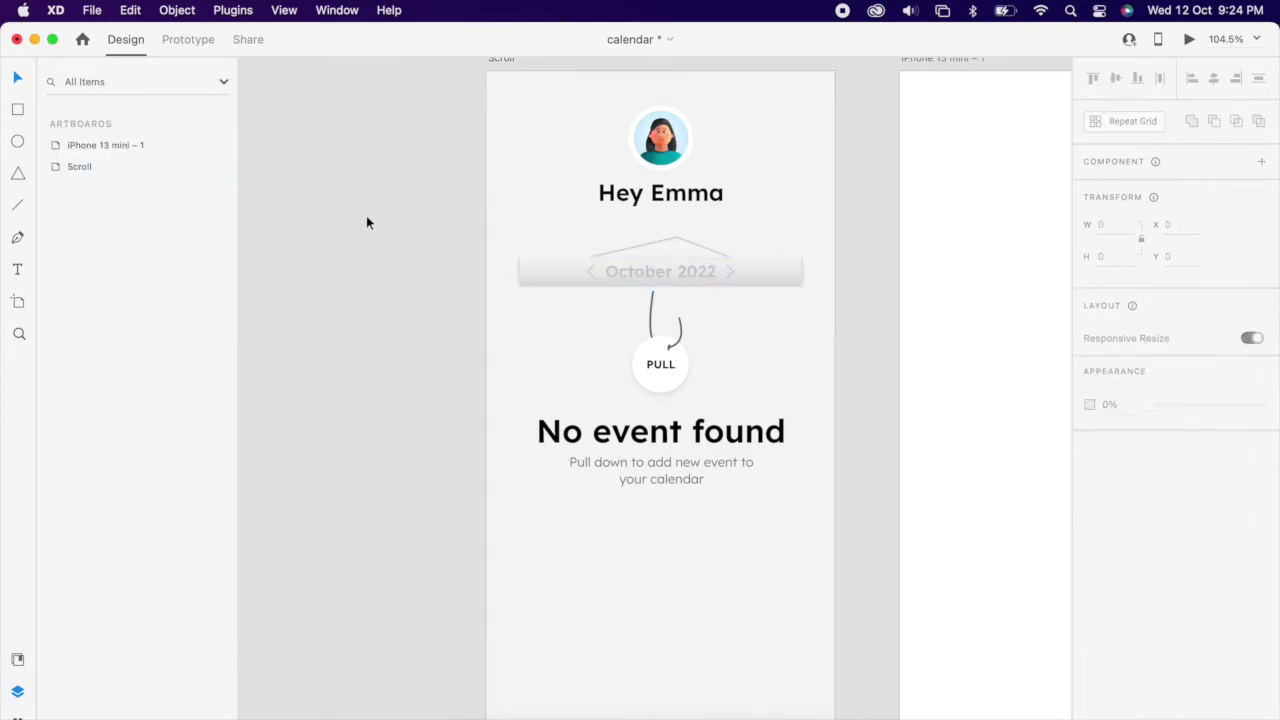
{"action": "double_click", "coordinate": [112, 168]}
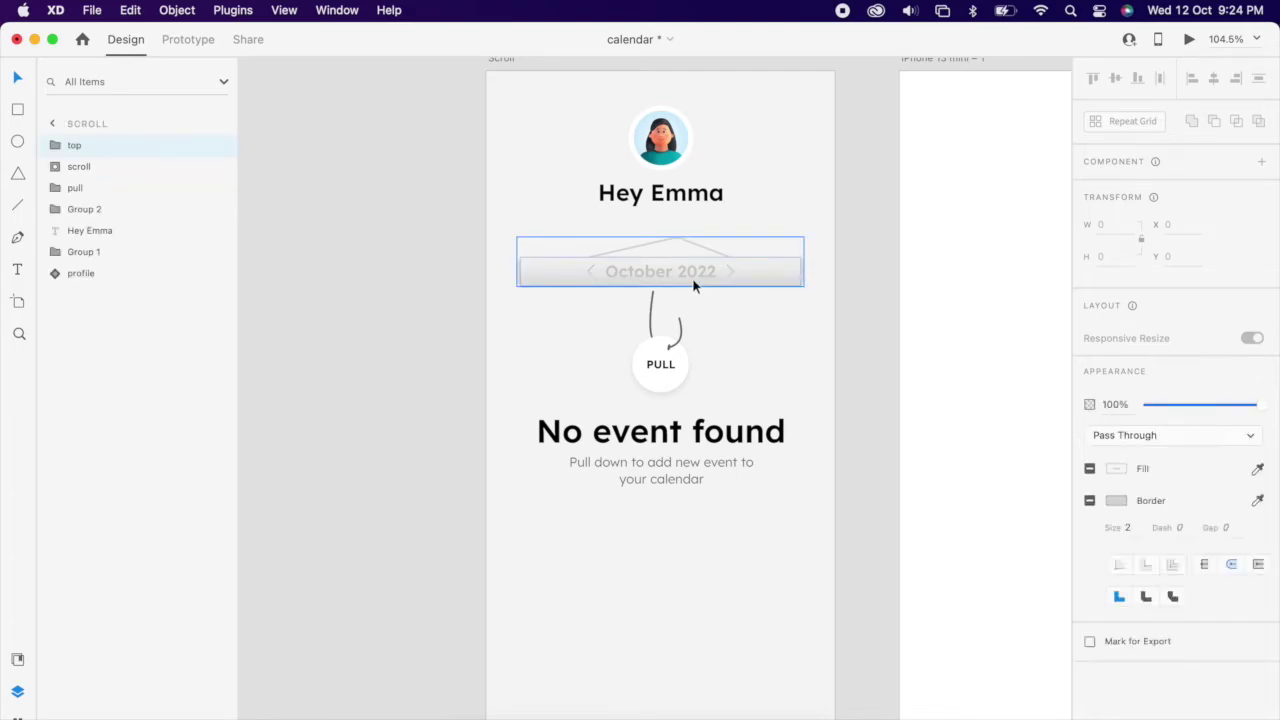
Move the pull group up so that its string touches the bottom edge of the roll-up bar
{"action": "left_click", "coordinate": [78, 189]}
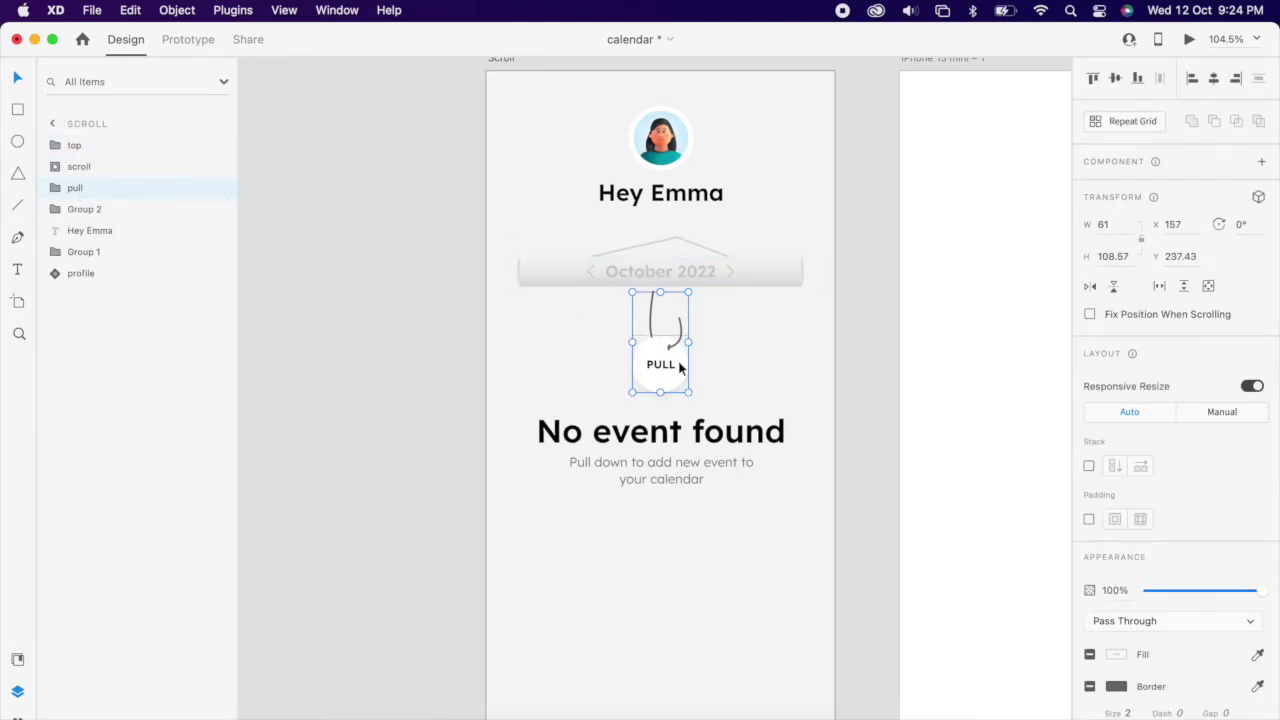
{"action": "scroll", "coordinate": [679, 368], "scroll_direction": "up", "scroll_amount": 5}
{"action": "left_click_drag", "start_coordinate": [663, 394], "coordinate": [665, 383]}
{"action": "left_click", "coordinate": [757, 352]}
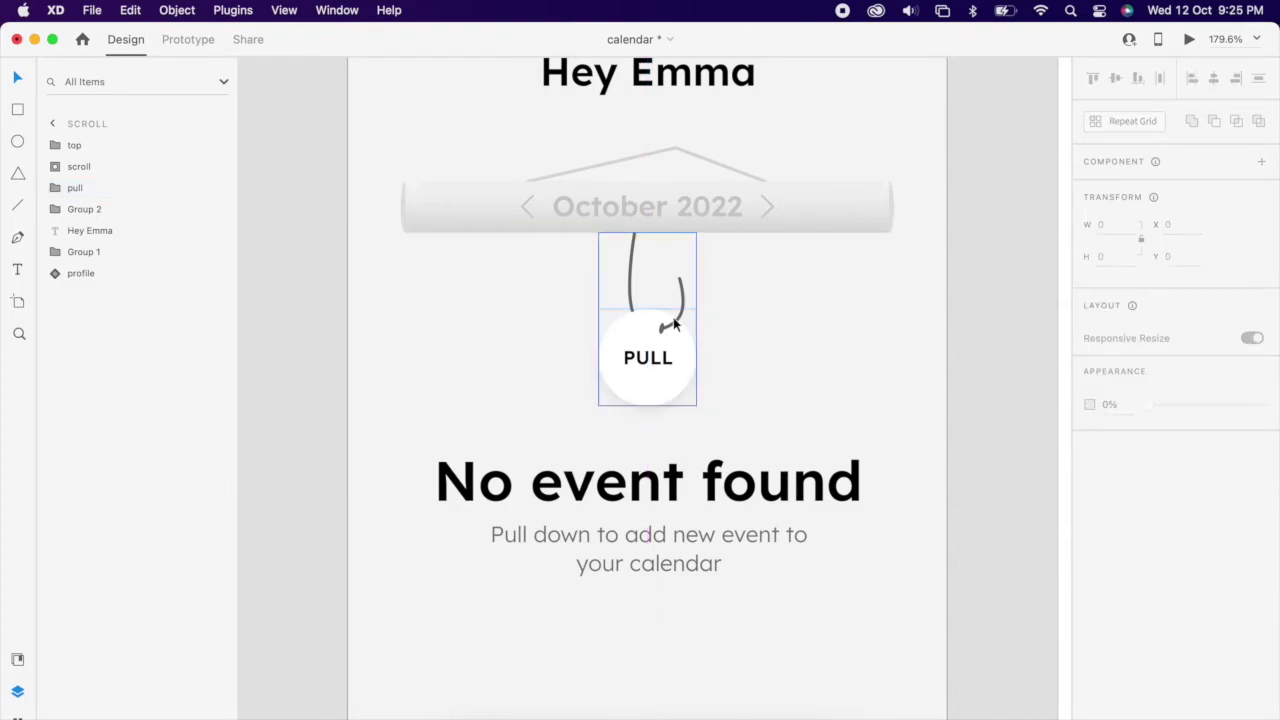
Delete the empty iPhone 13 mini – 1 artboard
{"action": "scroll", "coordinate": [786, 340], "scroll_direction": "down", "scroll_amount": 5}
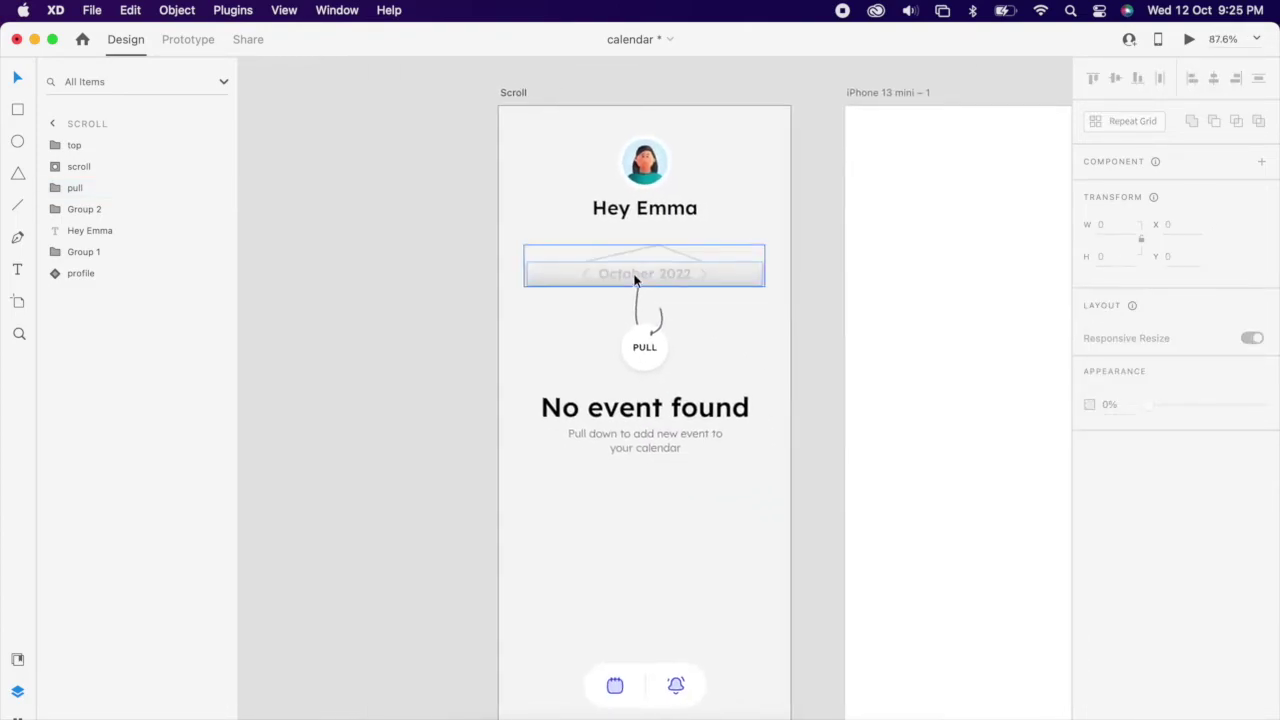
{"action": "scroll", "coordinate": [751, 240], "scroll_direction": "down", "scroll_amount": 2}
{"action": "left_click", "coordinate": [753, 170]}
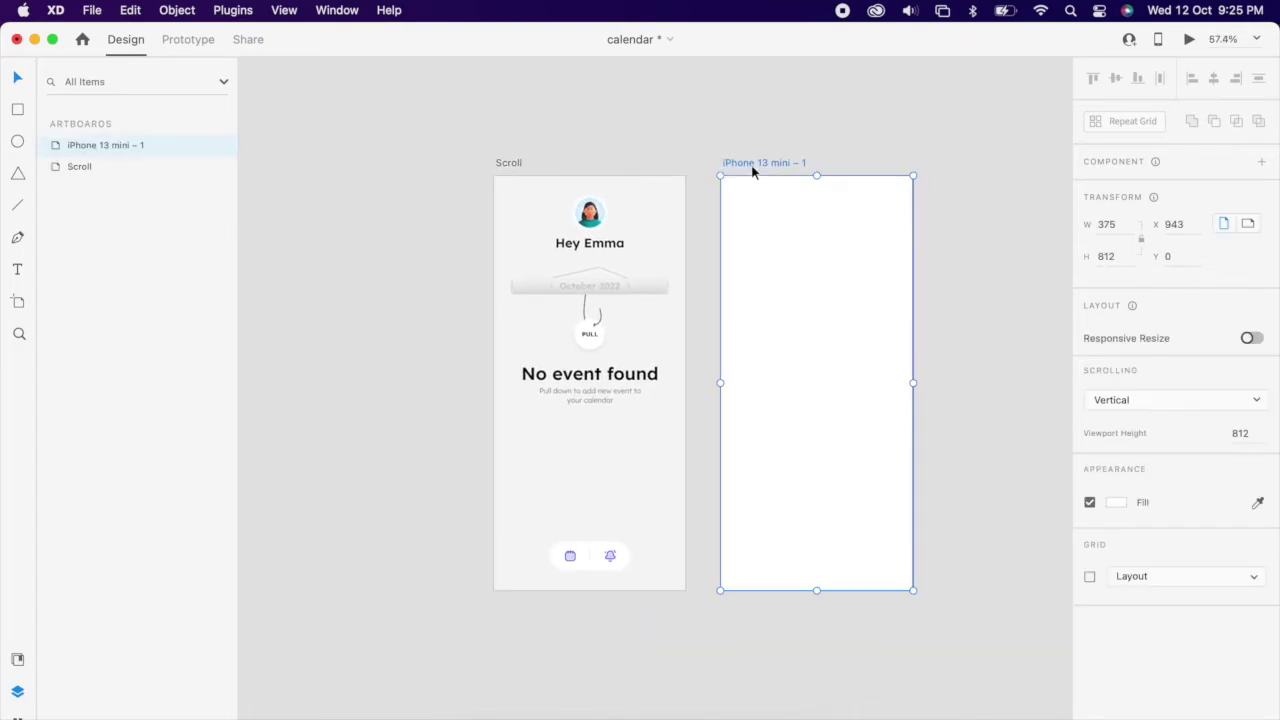
{"action": "key", "text": "Delete"}
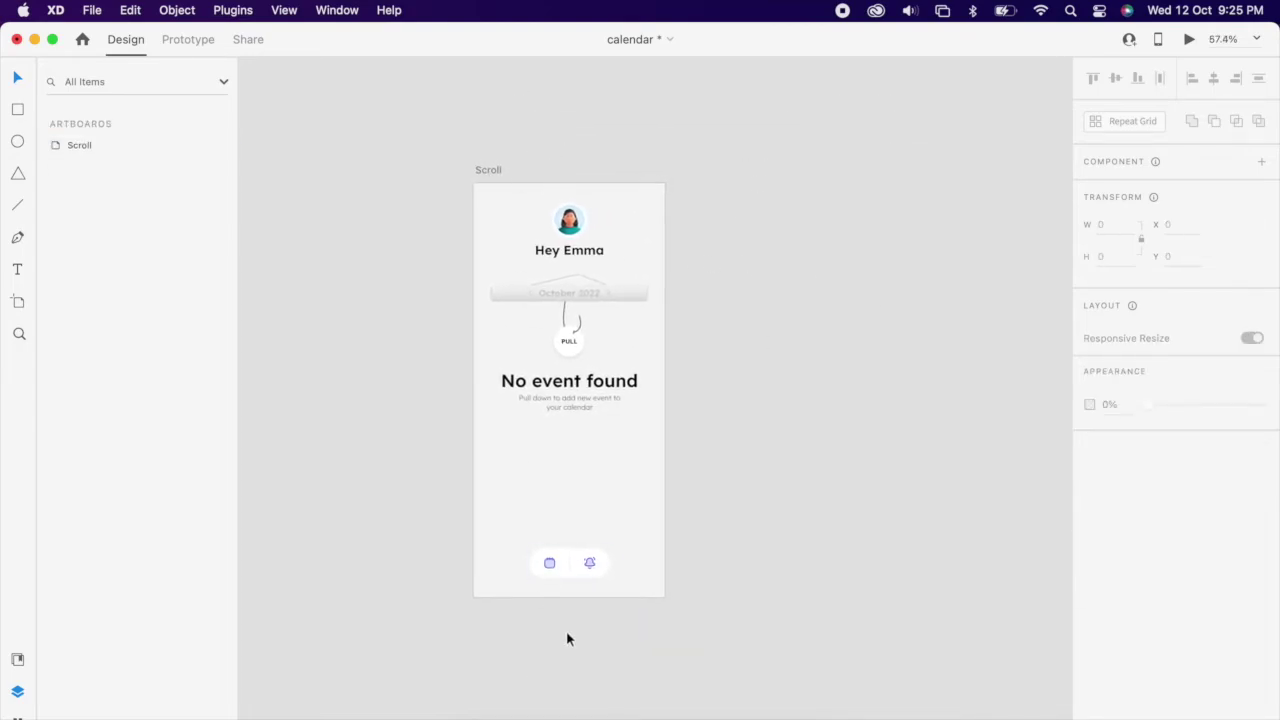
Set the fill opacity of the calendar icon's outline to 0% in the bottom navigation bar
{"action": "scroll", "coordinate": [566, 637], "scroll_direction": "up", "scroll_amount": 2}
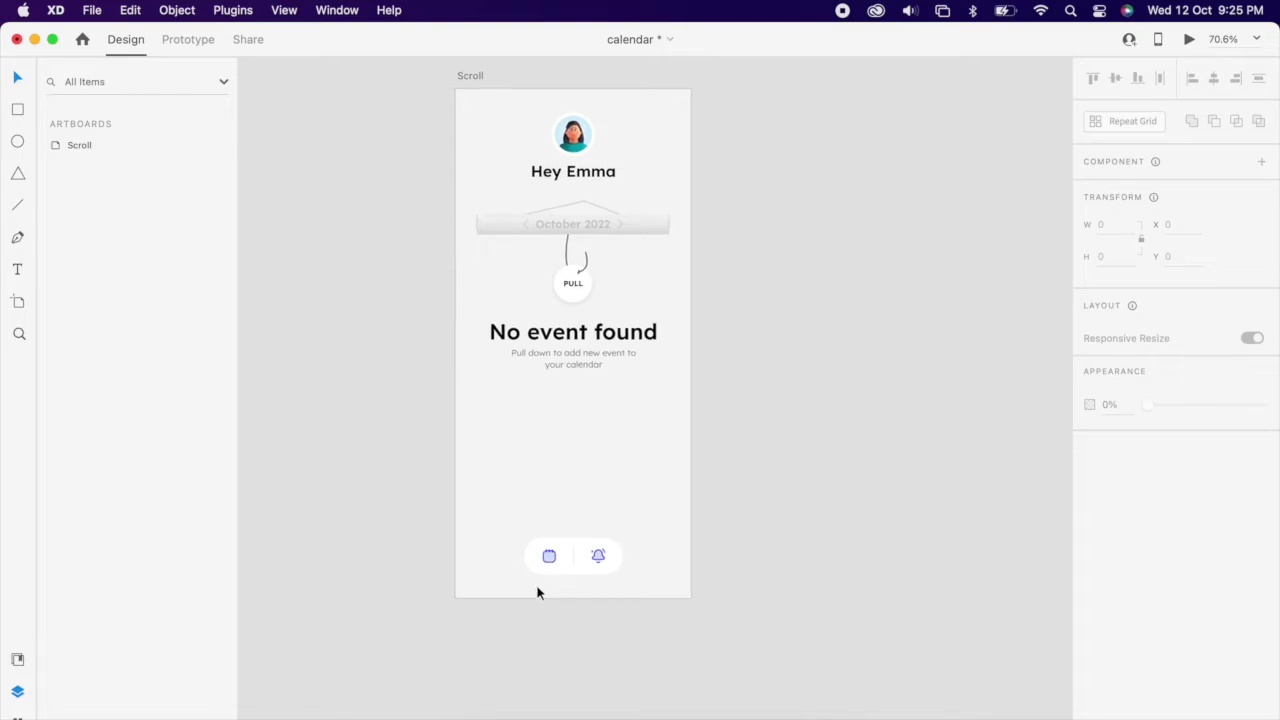
{"action": "scroll", "coordinate": [543, 570], "scroll_direction": "up", "scroll_amount": 5}
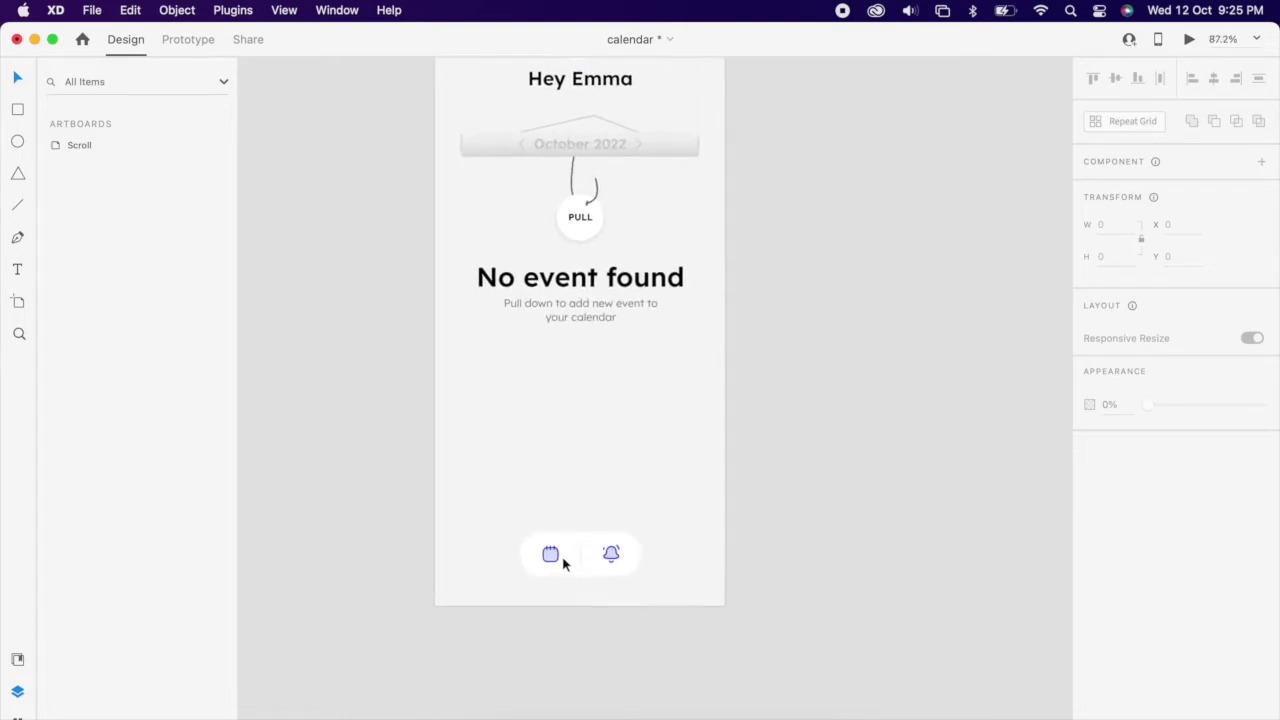
{"action": "left_click", "coordinate": [548, 563], "text": "super"}
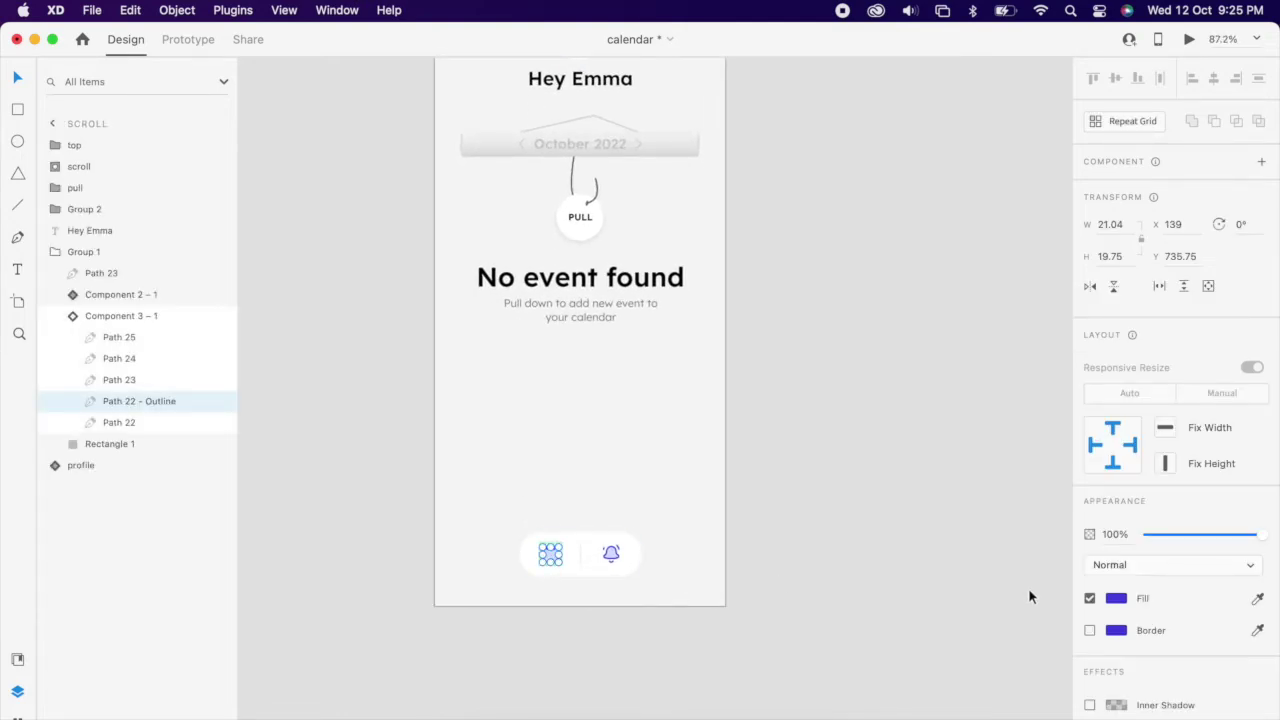
{"action": "left_click", "coordinate": [1118, 600]}
{"action": "left_click_drag", "start_coordinate": [1078, 522], "coordinate": [1067, 652]}
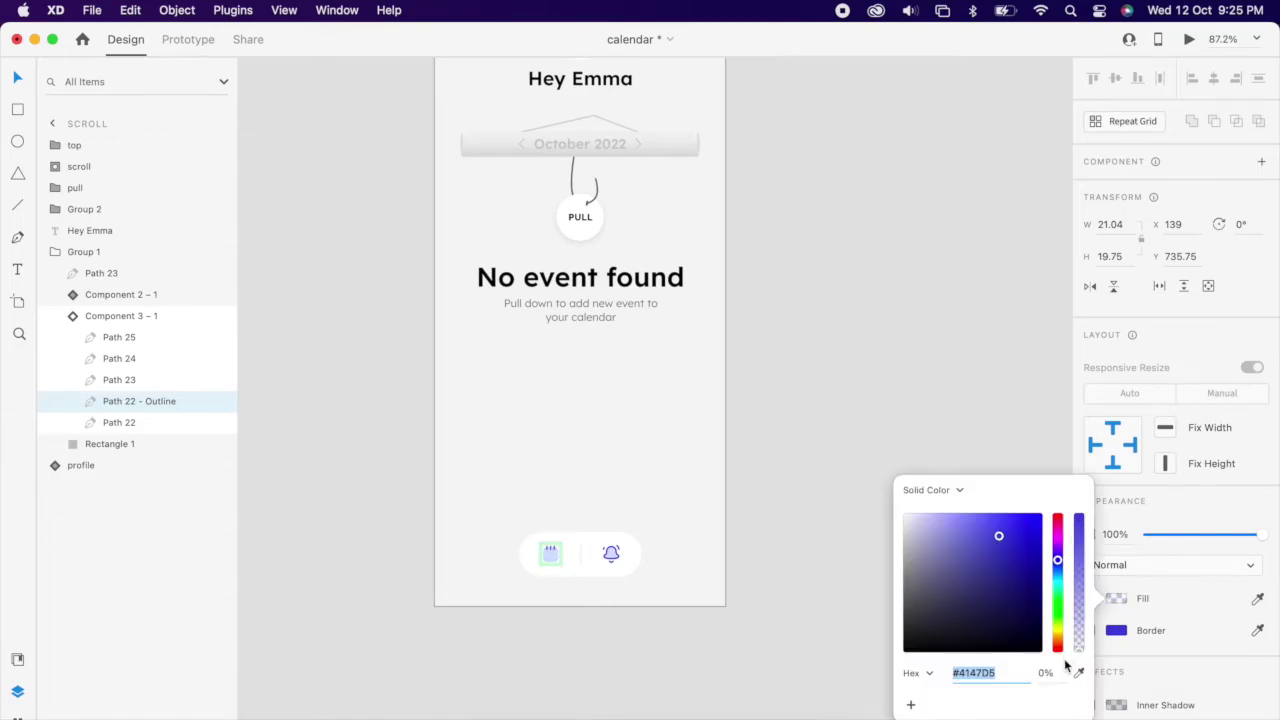
{"action": "left_click", "coordinate": [523, 583]}
Set the calendar icon's body fill to #D9D9D9, try F2 as an alternative and undo it
{"action": "scroll", "coordinate": [572, 542], "scroll_direction": "up", "scroll_amount": 5}
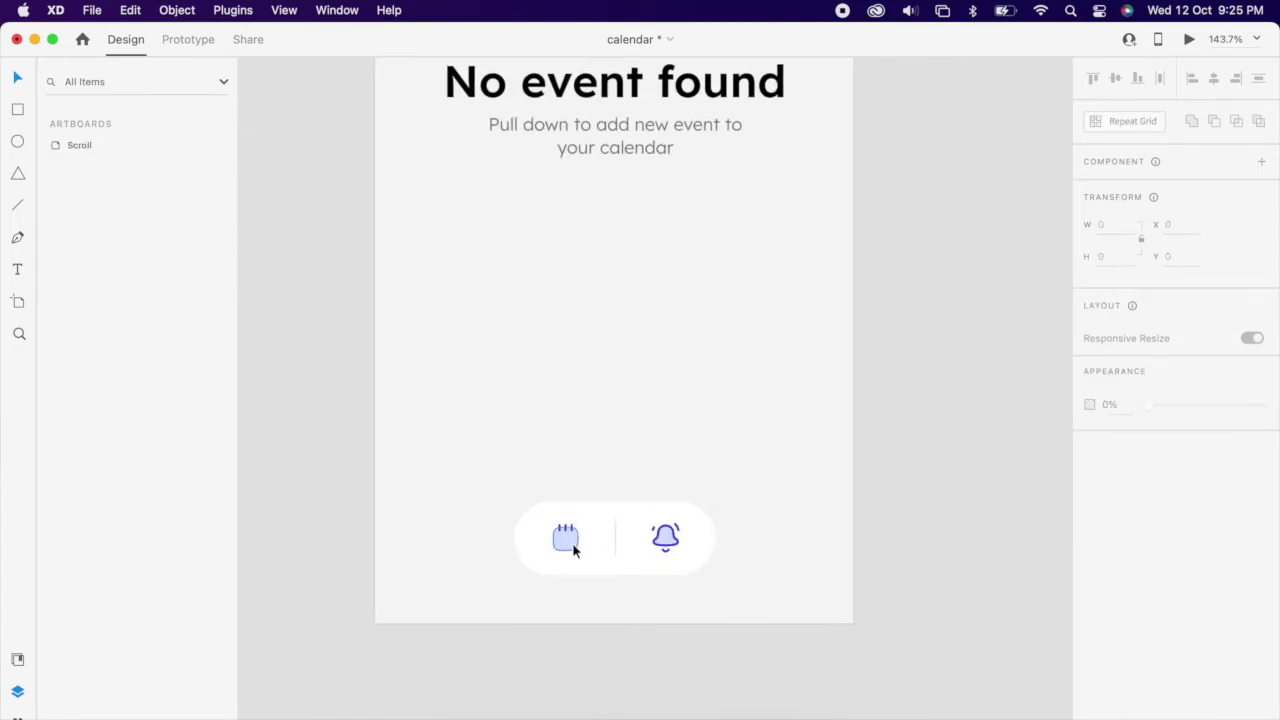
{"action": "left_click", "coordinate": [573, 550], "text": "super"}
{"action": "left_click", "coordinate": [1116, 602]}
{"action": "type", "text": "d9"}
{"action": "key", "text": "Return"}
{"action": "type", "text": "f2"}
{"action": "key", "text": "Return"}
{"action": "key", "text": "super+z"}
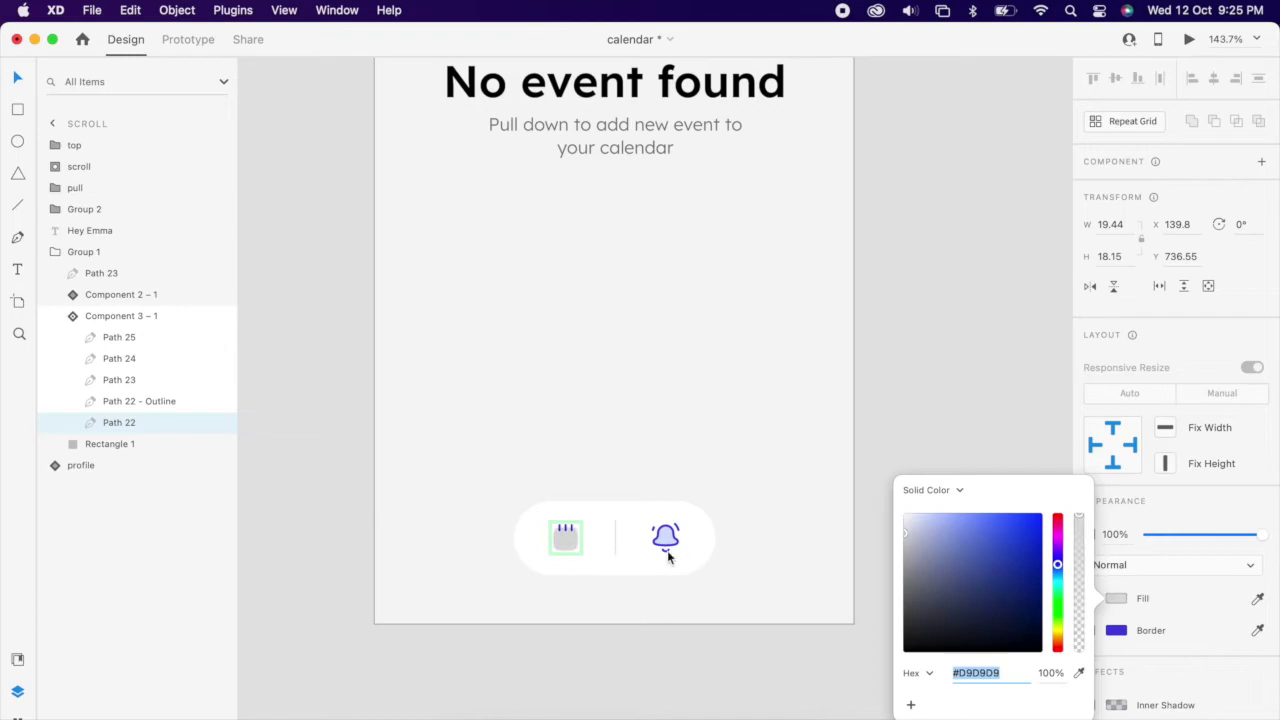
Recolor the whole bell icon component in the navigation bar with a solid grey fill
{"action": "left_click", "coordinate": [667, 550], "text": "super"}
{"action": "left_click", "coordinate": [1116, 598]}
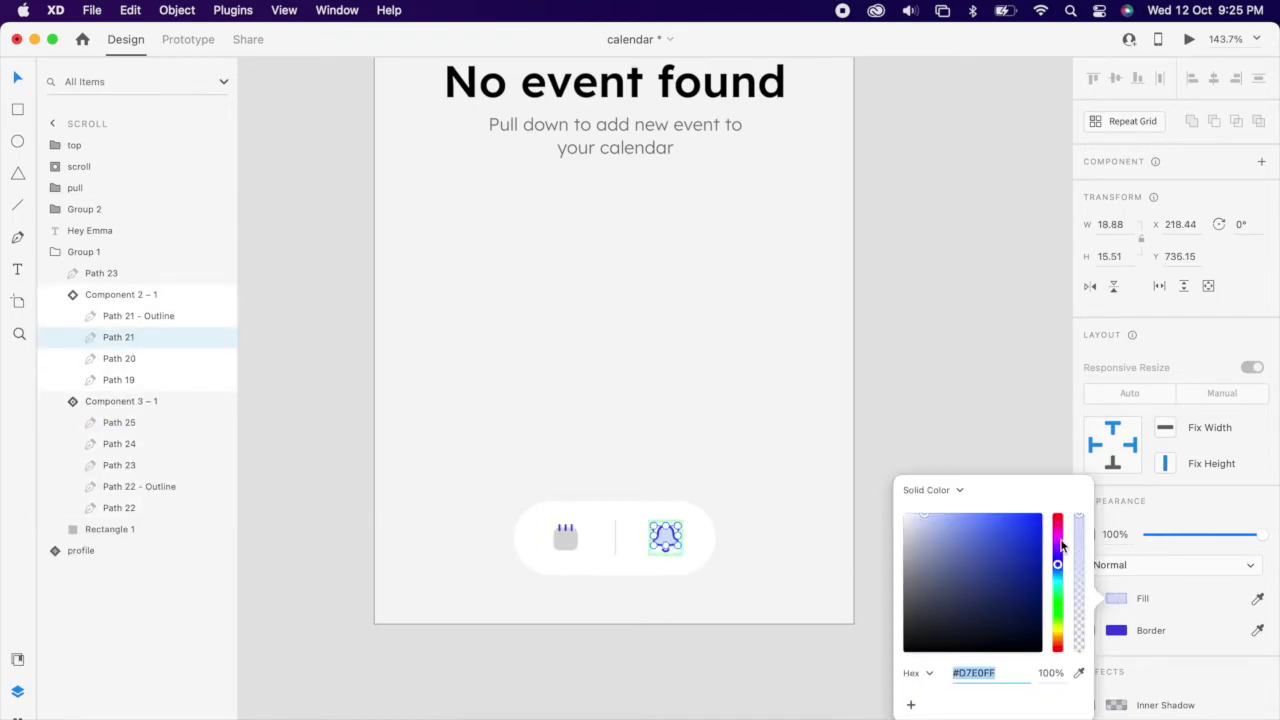
{"action": "left_click", "coordinate": [670, 552]}
{"action": "left_click", "coordinate": [670, 552]}
{"action": "left_click", "coordinate": [667, 545]}
{"action": "left_click", "coordinate": [1116, 563]}
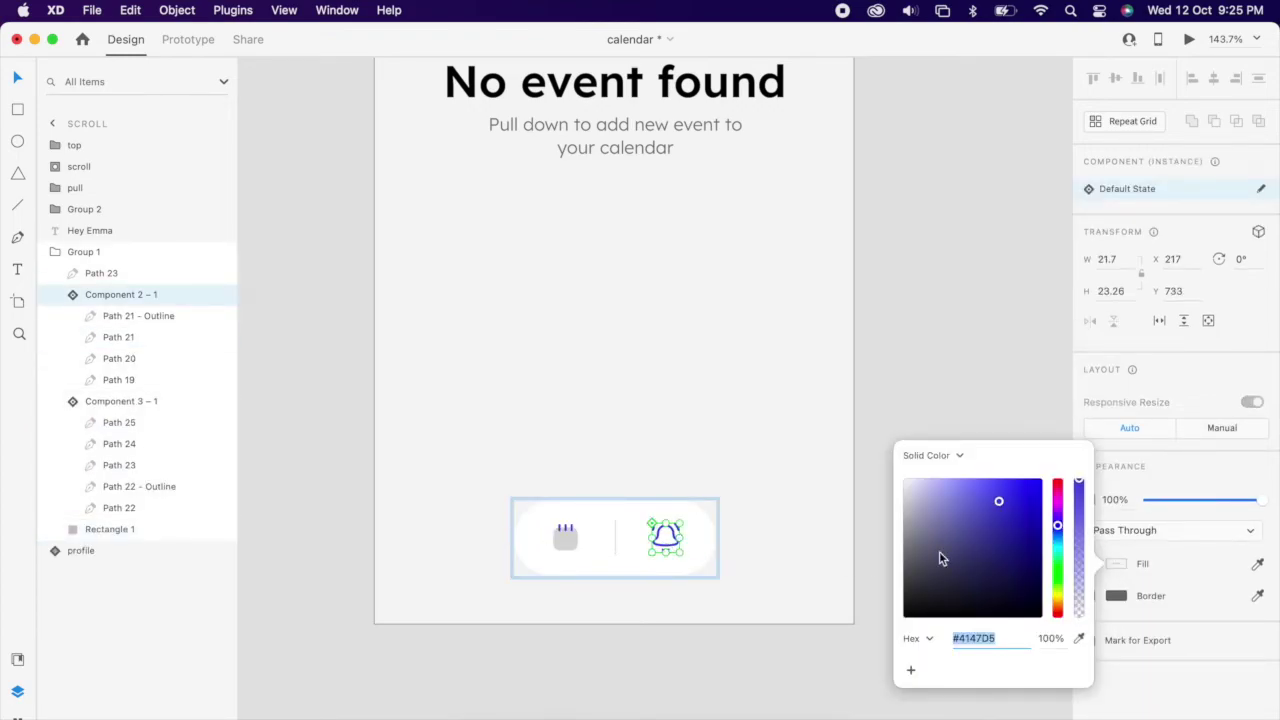
{"action": "left_click_drag", "start_coordinate": [940, 556], "coordinate": [872, 505]}
Fill the whole calendar icon component with the grey sampled from the bell icon
{"action": "left_click", "coordinate": [561, 529]}
{"action": "left_click", "coordinate": [1112, 565]}
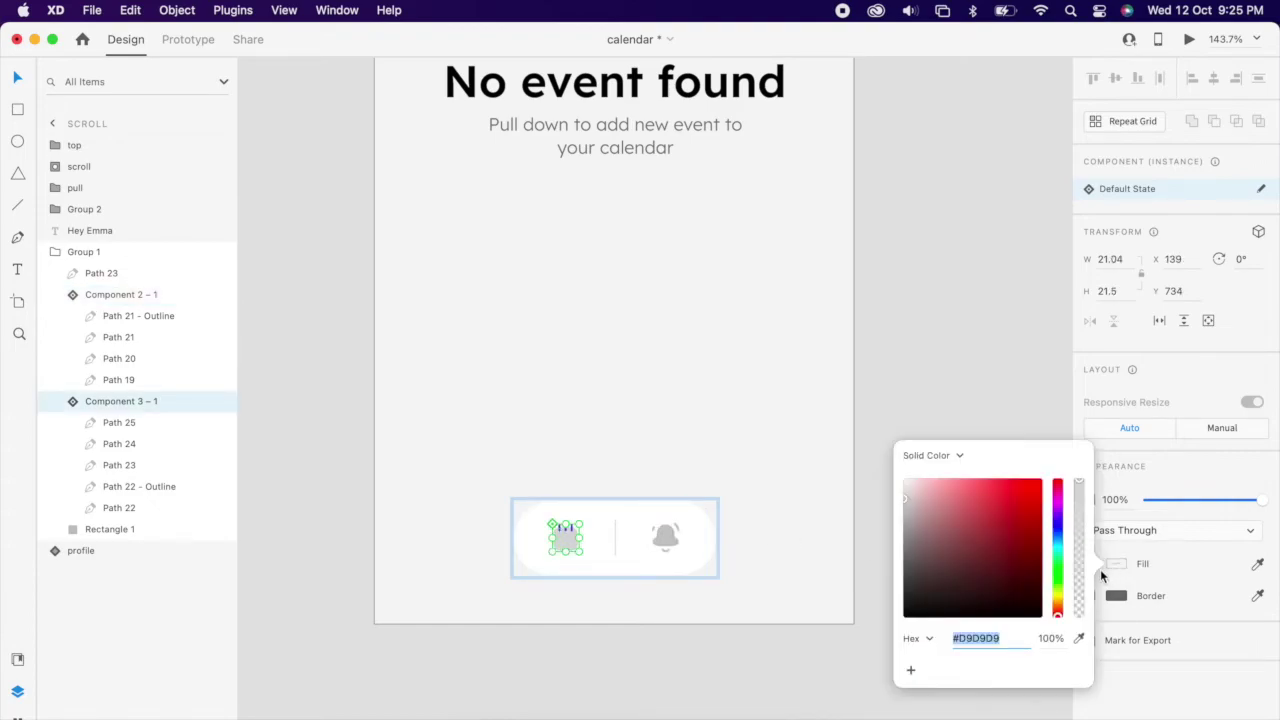
{"action": "left_click", "coordinate": [1079, 638]}
{"action": "left_click", "coordinate": [663, 533]}
{"action": "left_click", "coordinate": [570, 538]}
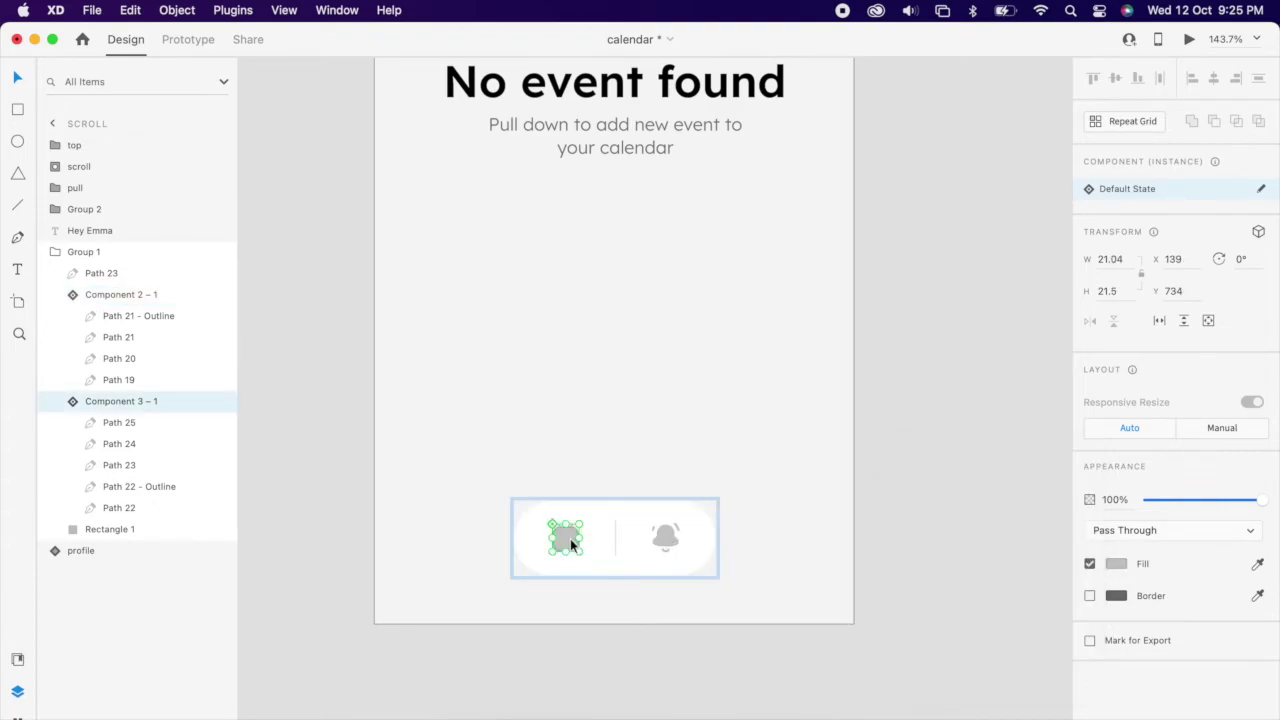
Remove the fill from the calendar icon's inner body to leave only its grey outline
{"action": "double_click", "coordinate": [563, 543]}
{"action": "left_click", "coordinate": [1090, 598]}
{"action": "left_click", "coordinate": [925, 585]}
{"action": "scroll", "coordinate": [980, 554], "scroll_direction": "down", "scroll_amount": 5}
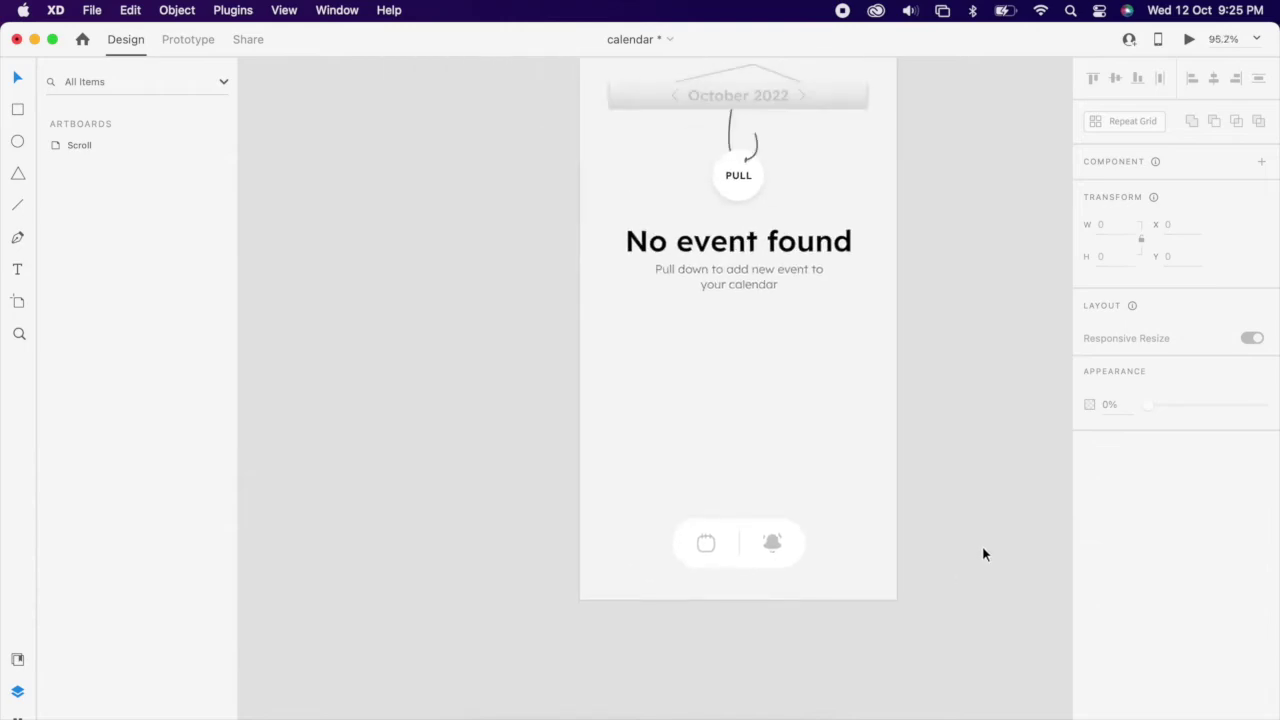
Duplicate the Scroll artboard beside the original as a second screen named Scroll – 1
{"action": "scroll", "coordinate": [923, 532], "scroll_direction": "right", "scroll_amount": 3}
{"action": "scroll", "coordinate": [796, 300], "scroll_direction": "up", "scroll_amount": 3}
{"action": "scroll", "coordinate": [796, 300], "scroll_direction": "down", "scroll_amount": 3}
{"action": "scroll", "coordinate": [796, 300], "scroll_direction": "right", "scroll_amount": 2}
{"action": "left_click", "coordinate": [471, 182]}
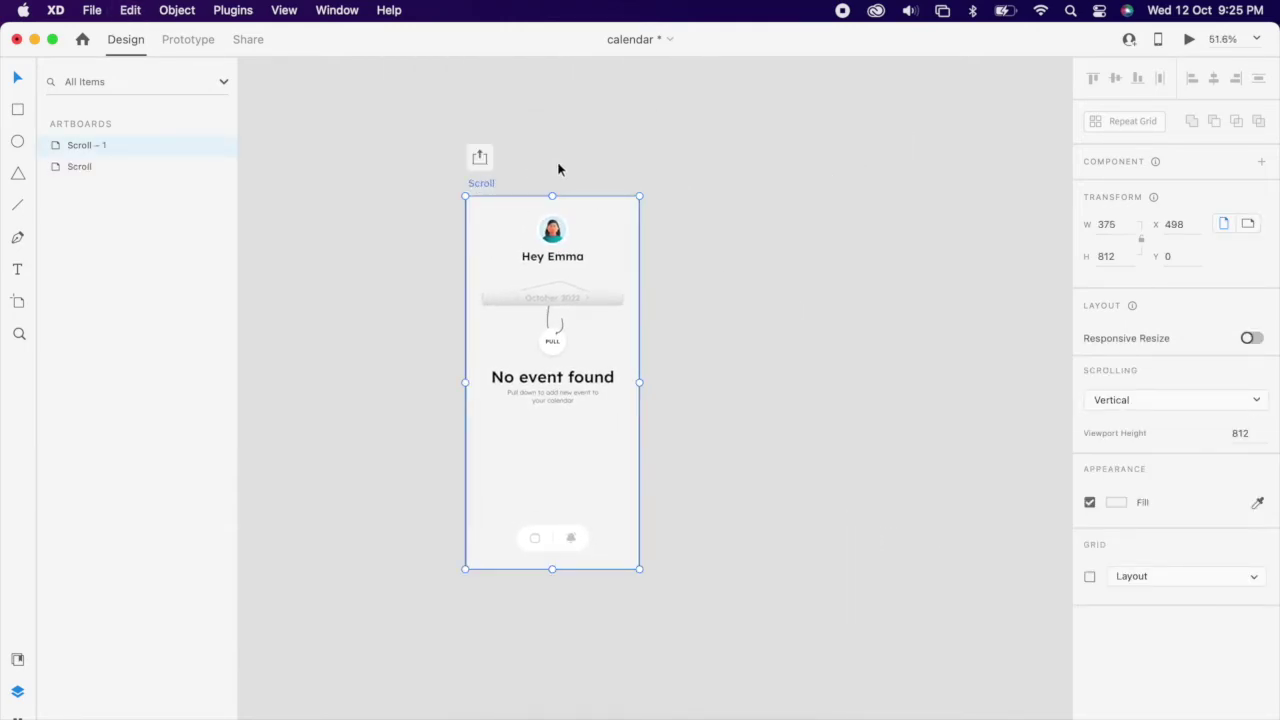
{"action": "left_click", "coordinate": [924, 380]}
{"action": "scroll", "coordinate": [571, 354], "scroll_direction": "right", "scroll_amount": 2}
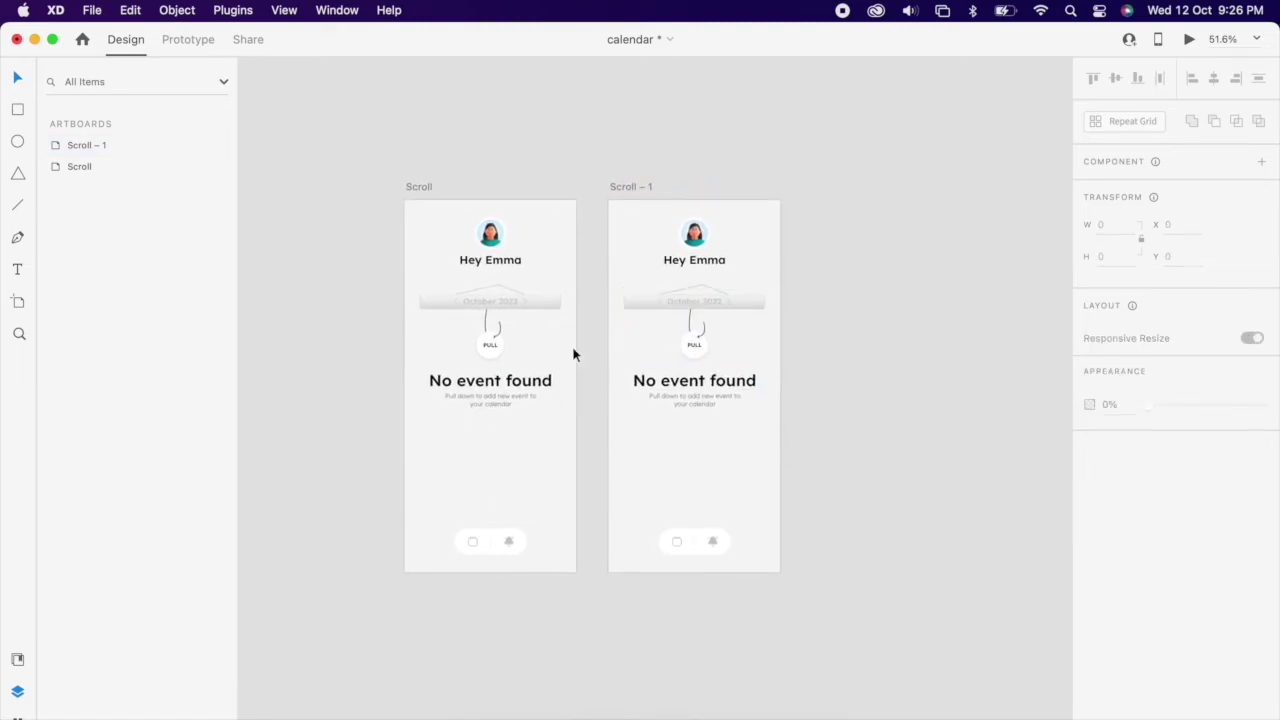
Move the PULL badge group on the duplicated artboard down to Y 540, below the subtitle text
{"action": "scroll", "coordinate": [866, 351], "scroll_direction": "up", "scroll_amount": 3}
{"action": "scroll", "coordinate": [705, 354], "scroll_direction": "left", "scroll_amount": 2}
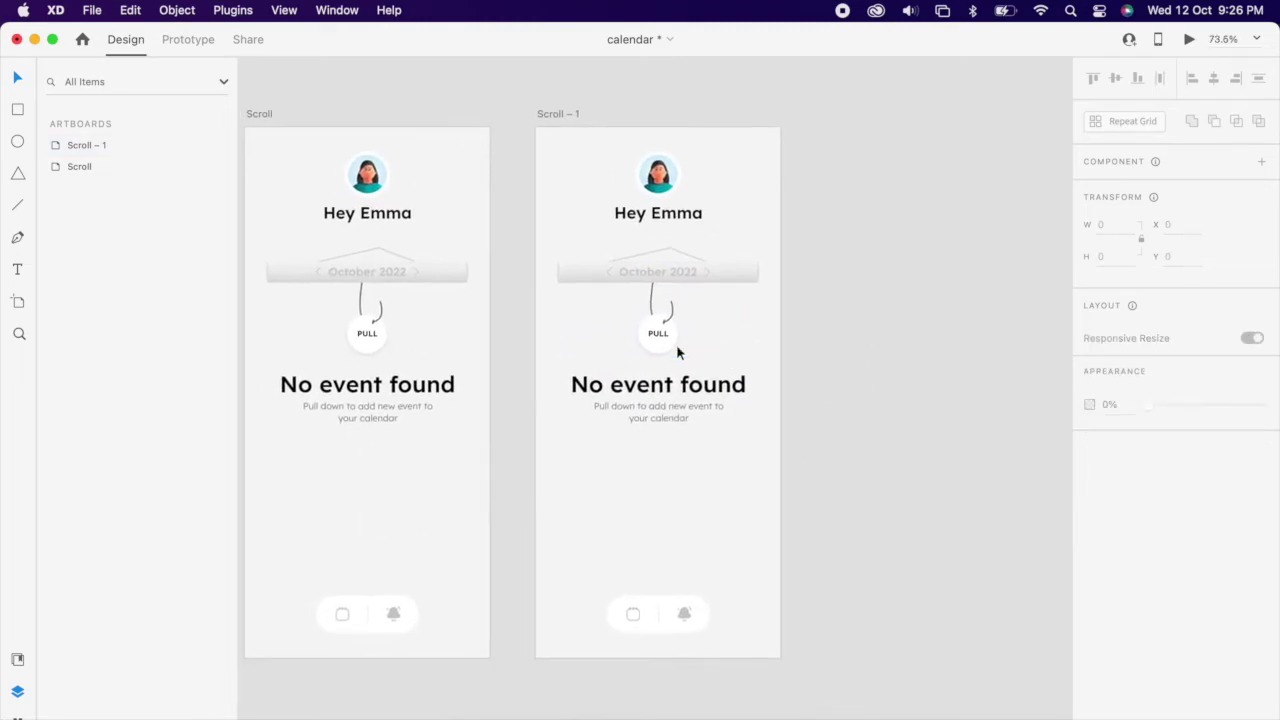
{"action": "left_click_drag", "start_coordinate": [665, 330], "coordinate": [651, 540]}
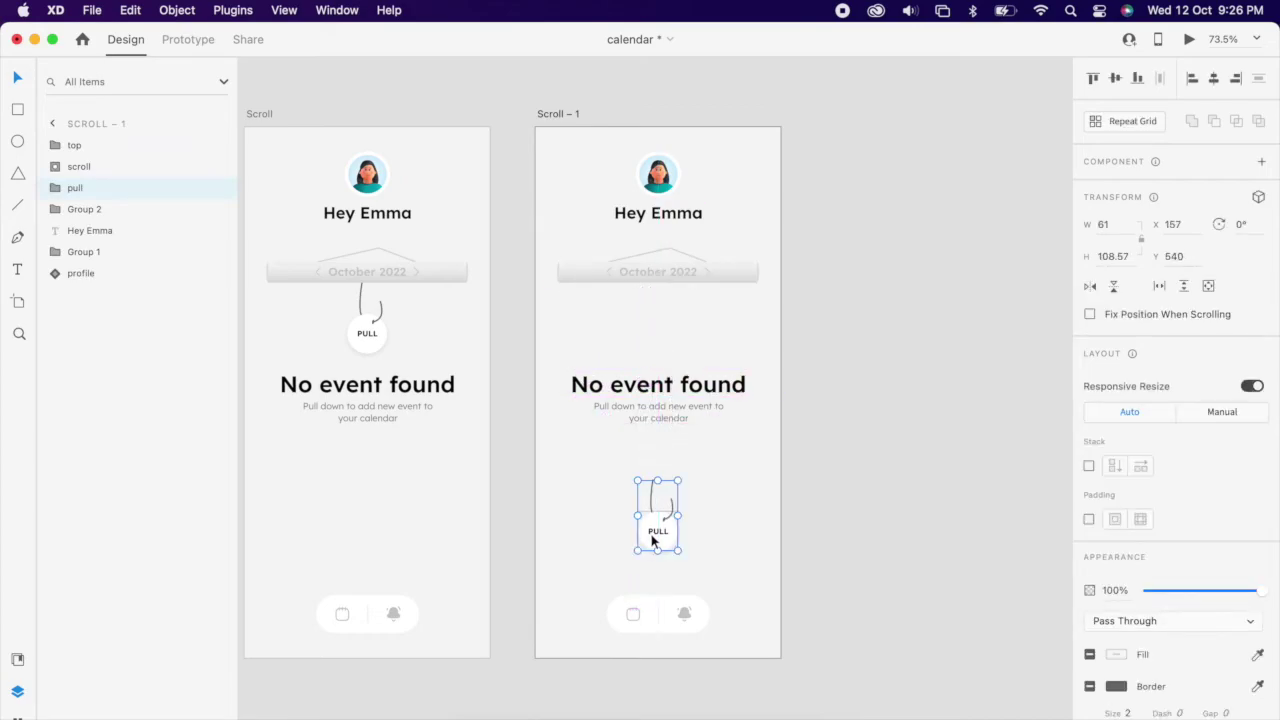
Extend the scroll group's mask rectangle on the duplicated artboard downward to a height of 357 to unroll the calendar
{"action": "left_click", "coordinate": [668, 280]}
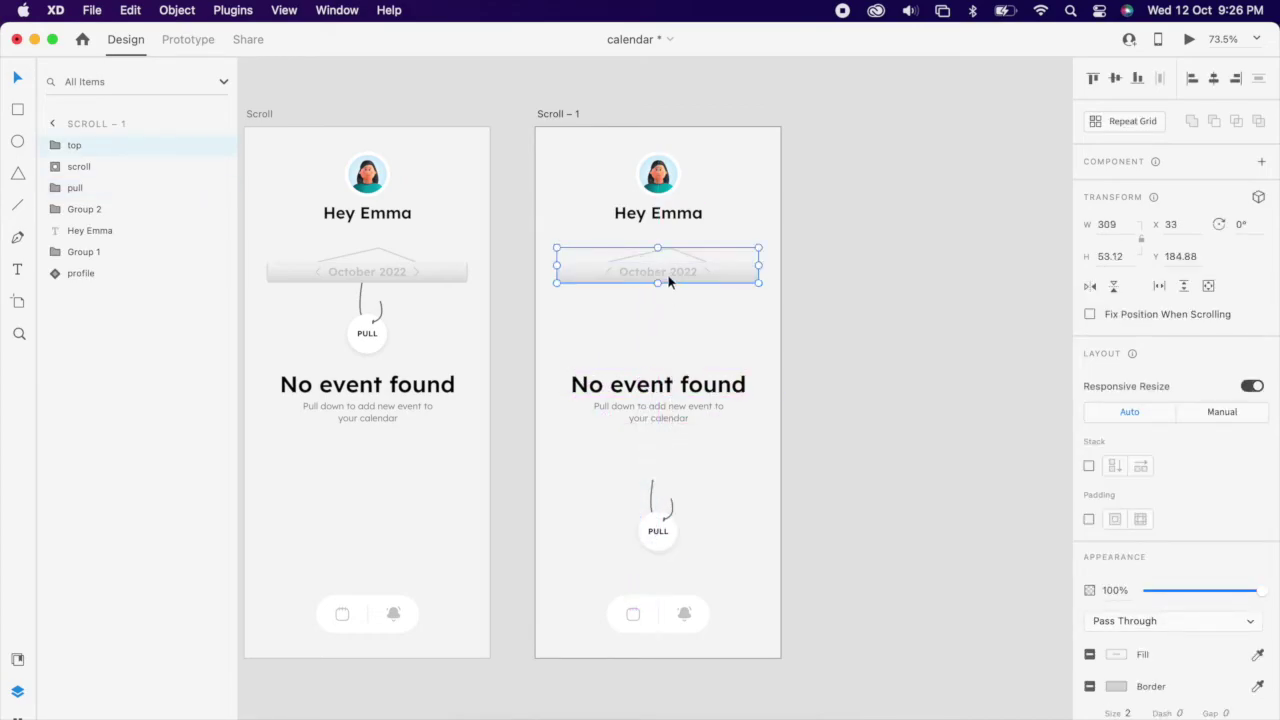
{"action": "left_click", "coordinate": [56, 167]}
{"action": "left_click", "coordinate": [100, 188]}
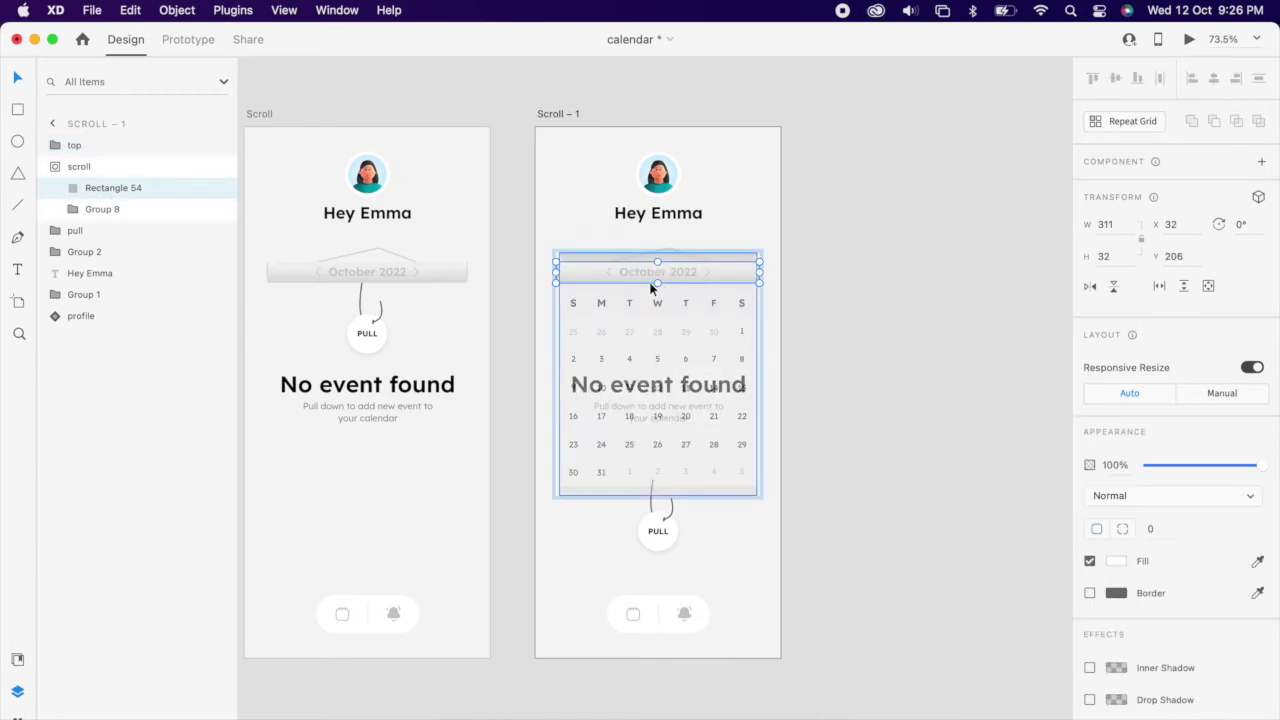
{"action": "left_click_drag", "start_coordinate": [656, 295], "coordinate": [666, 495]}
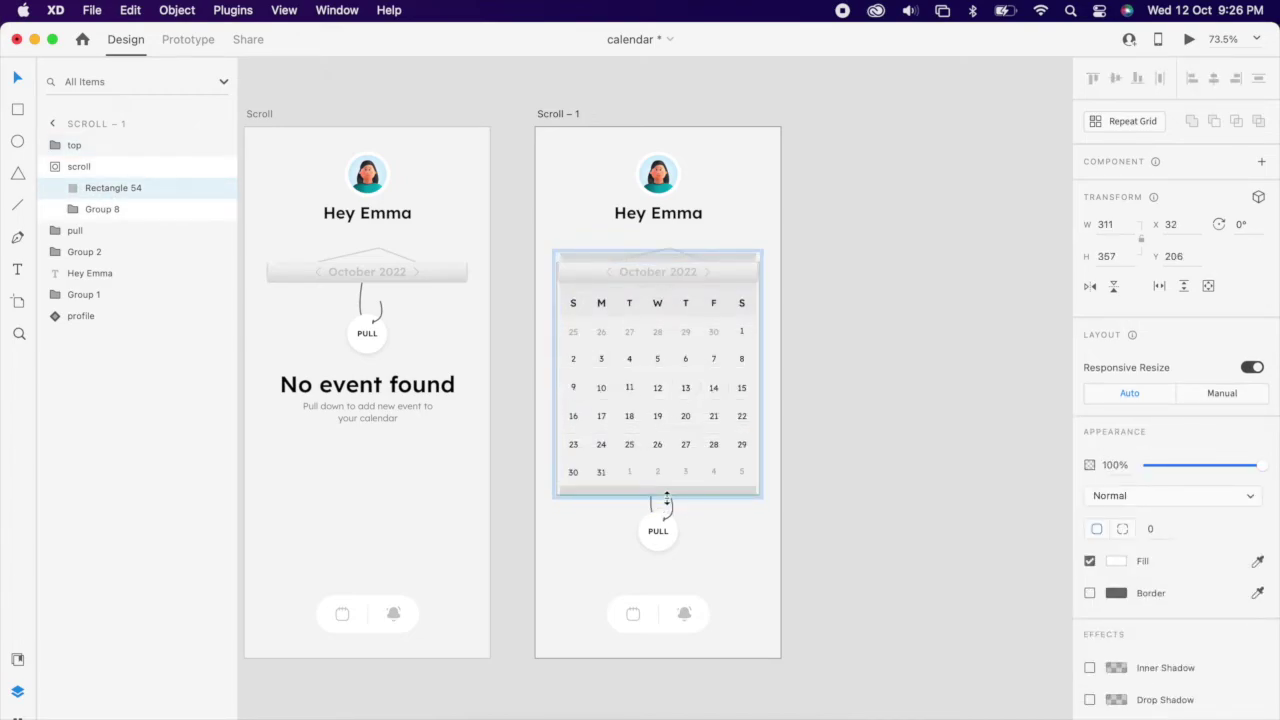
{"action": "left_click", "coordinate": [900, 507]}
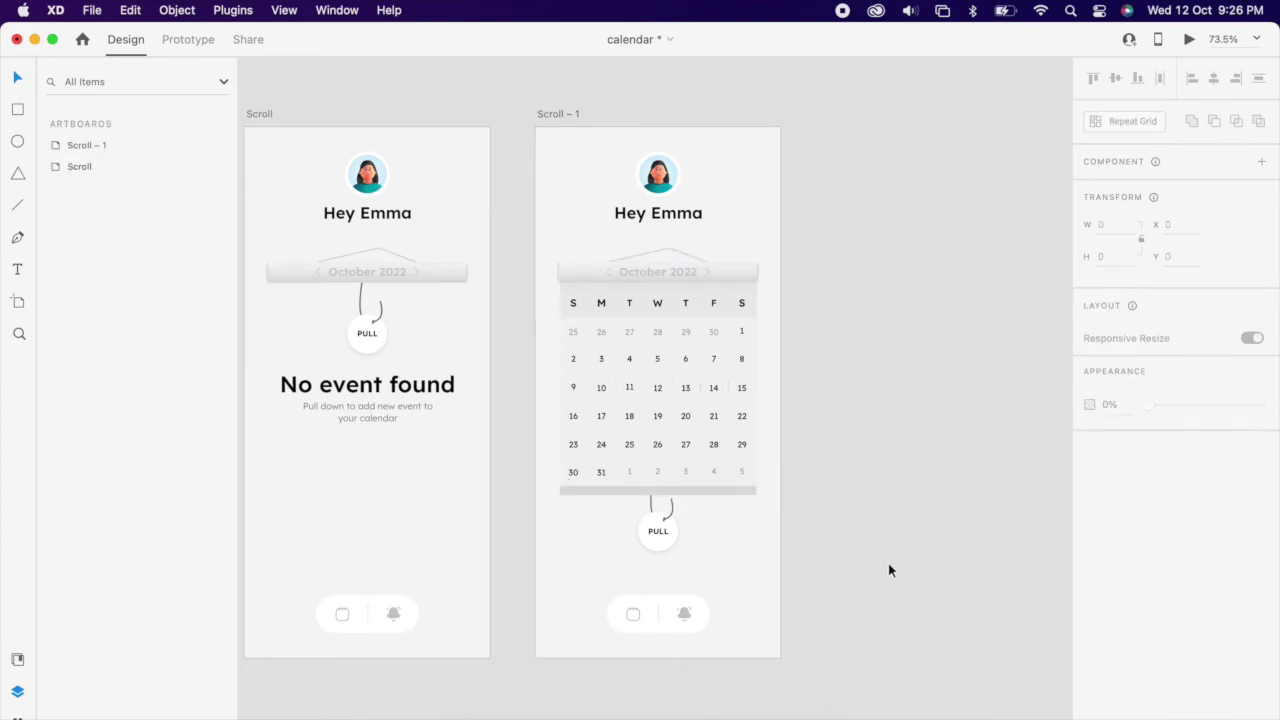
Try to move the mask rectangle and the calendar group down together, and undo the move
{"action": "double_click", "coordinate": [714, 436]}
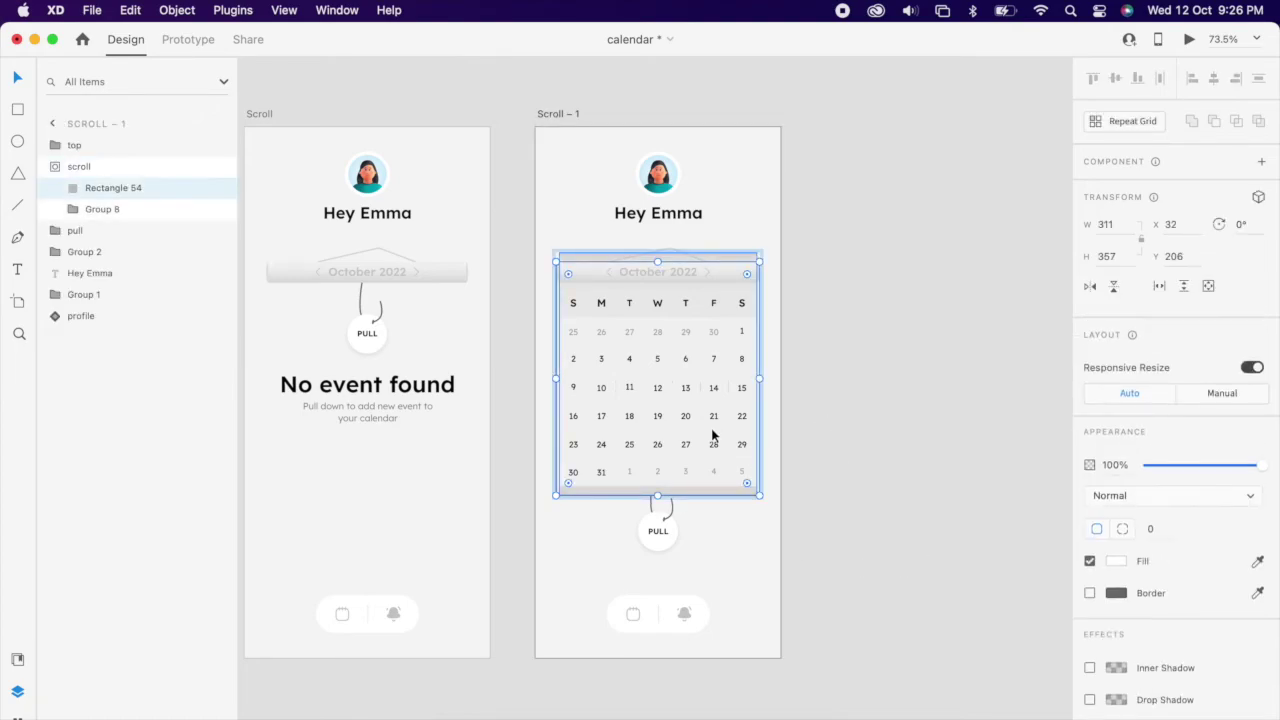
{"action": "left_click", "coordinate": [714, 428], "text": "shift"}
{"action": "mouse_move", "coordinate": [714, 428]}
{"action": "left_mouse_down"}
{"action": "mouse_move", "coordinate": [718, 455]}
{"action": "mouse_move", "coordinate": [725, 442]}
{"action": "left_mouse_up"}
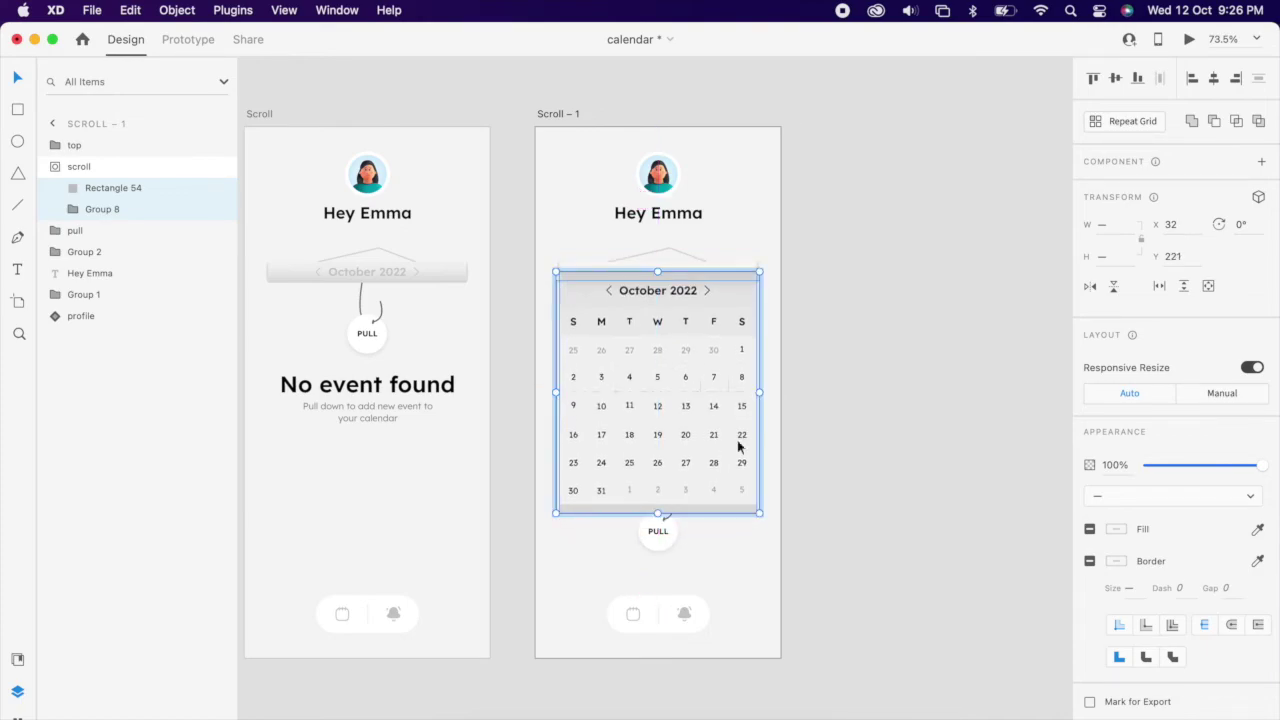
{"action": "key", "text": "super+z"}
{"action": "left_click", "coordinate": [889, 424]}
Shift only the calendar group inside the mask down to Y 236 so its month title sits below the roll
{"action": "scroll", "coordinate": [683, 366], "scroll_direction": "up", "scroll_amount": 3}
{"action": "left_click", "coordinate": [683, 366]}
{"action": "double_click", "coordinate": [683, 367]}
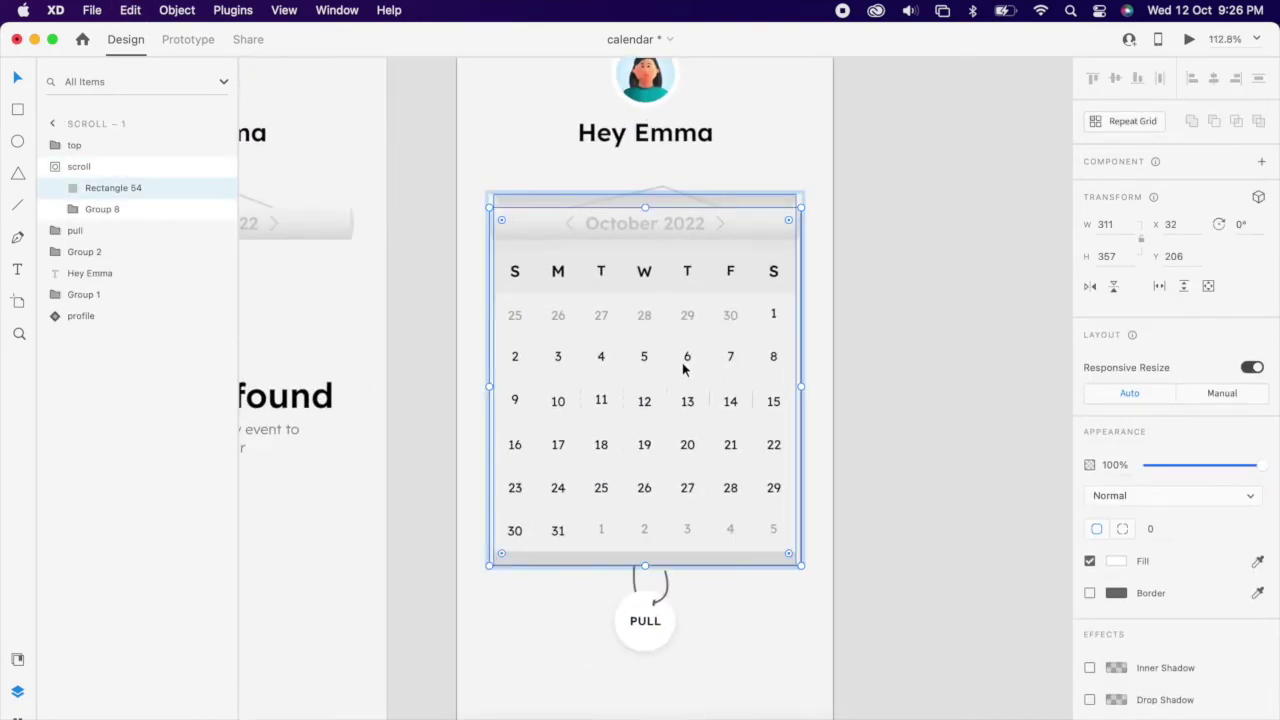
{"action": "left_click", "coordinate": [684, 370]}
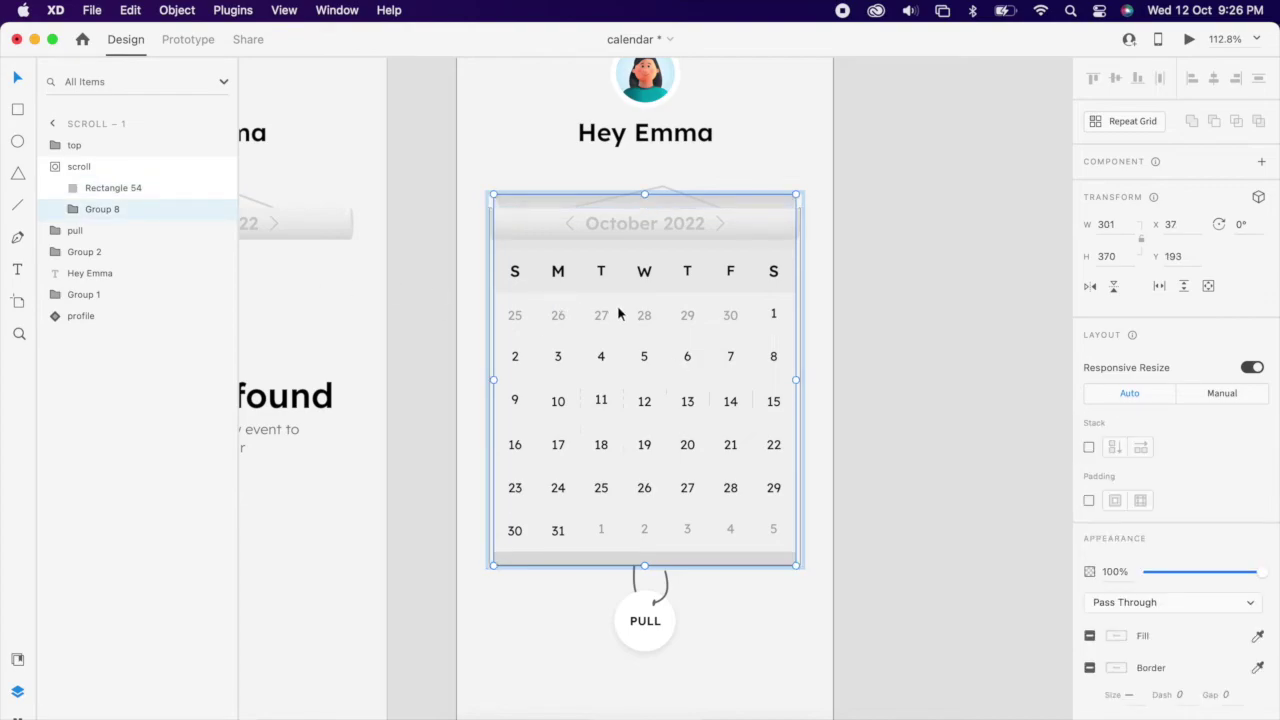
{"action": "key", "text": "shift+Down"}
{"action": "key", "text": "shift+Down"}
{"action": "key", "text": "shift+Down"}
{"action": "key", "text": "shift+Down"}
{"action": "key", "text": "Down"}
{"action": "key", "text": "Down"}
{"action": "key", "text": "Down"}
{"action": "key", "text": "Down"}
{"action": "key", "text": "Down"}
{"action": "key", "text": "Down"}
{"action": "key", "text": "Down"}
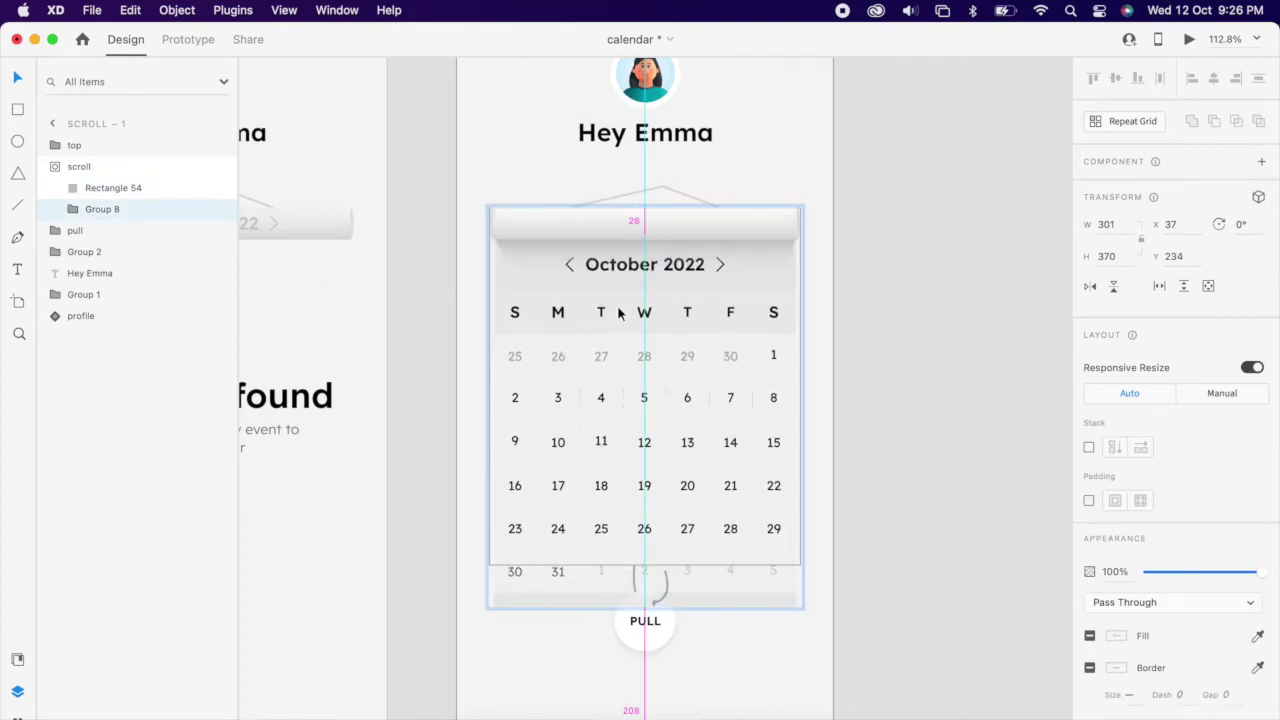
{"action": "key", "text": "Up"}
{"action": "key", "text": "Up"}
{"action": "key", "text": "Up"}
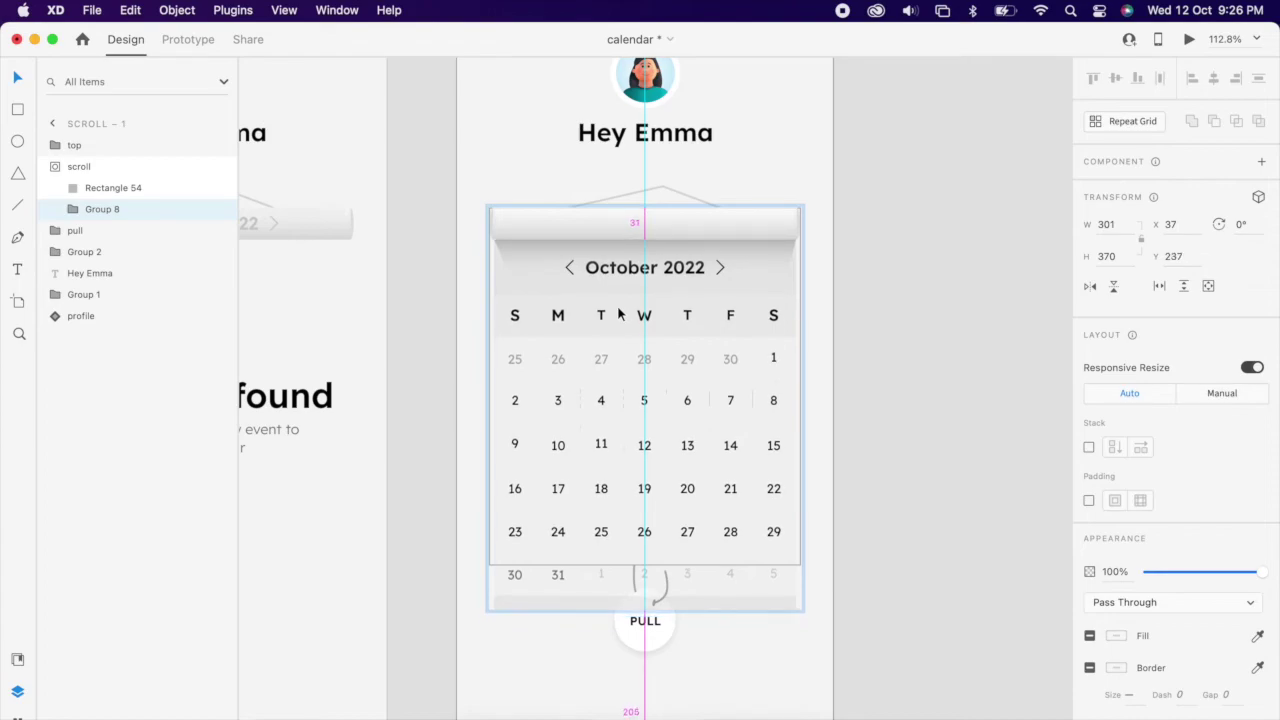
{"action": "key", "text": "Up"}
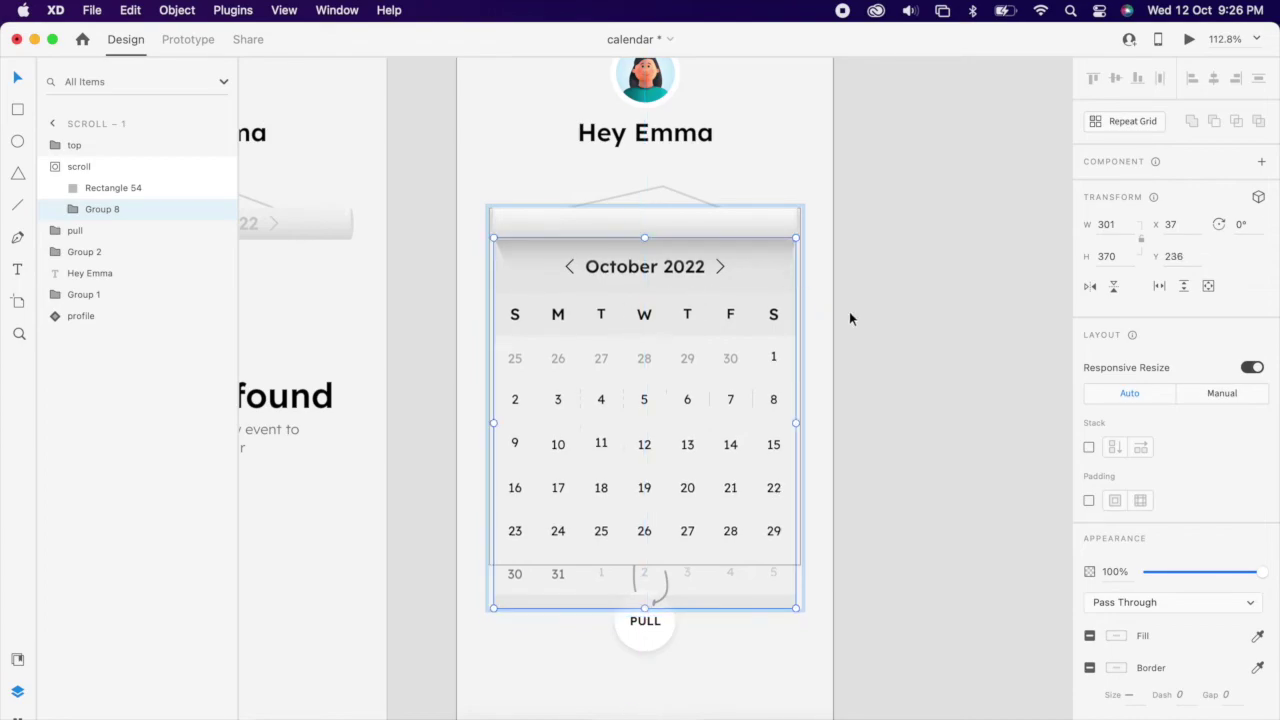
{"action": "left_click", "coordinate": [909, 316]}
Extend the mask downward to include the calendar's last row and bottom bar, and lower the PULL badge beneath it
{"action": "scroll", "coordinate": [800, 335], "scroll_direction": "down", "scroll_amount": 2}
{"action": "scroll", "coordinate": [800, 335], "scroll_direction": "down", "scroll_amount": 1}
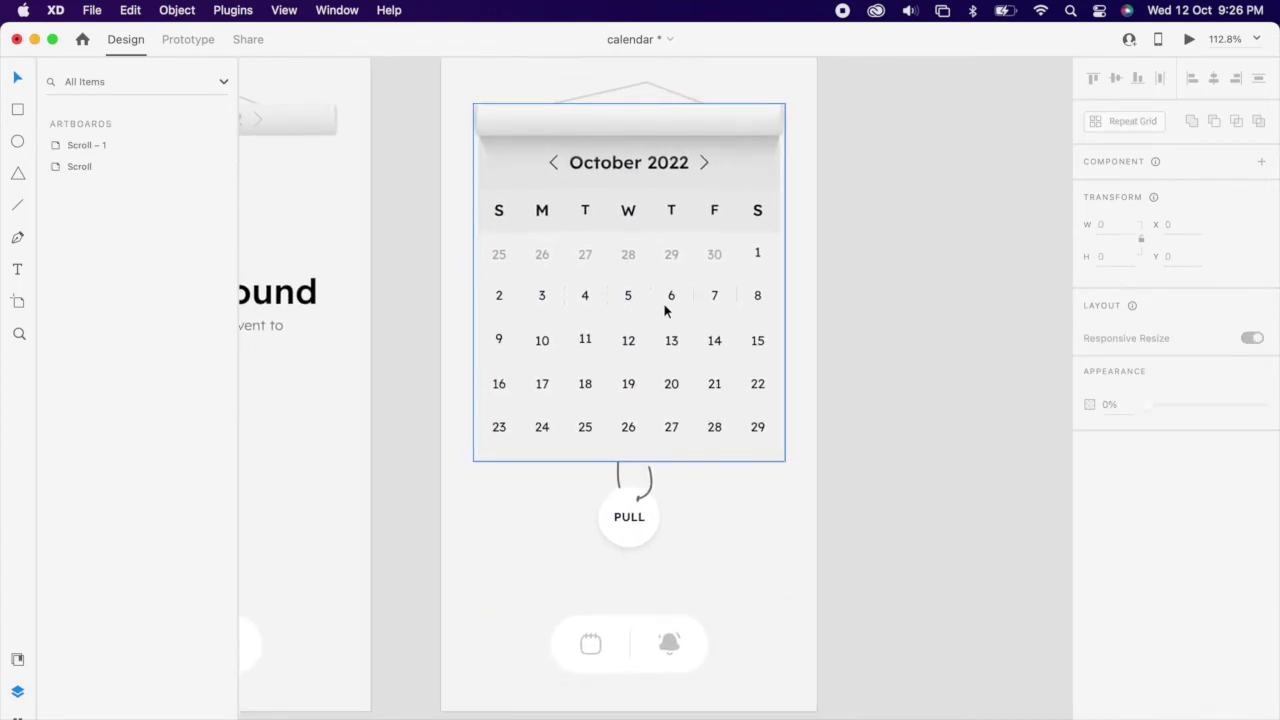
{"action": "double_click", "coordinate": [646, 406]}
{"action": "left_click_drag", "start_coordinate": [627, 501], "coordinate": [653, 488]}
{"action": "left_click", "coordinate": [835, 421]}
{"action": "scroll", "coordinate": [835, 421], "scroll_direction": "down", "scroll_amount": 1}
{"action": "scroll", "coordinate": [834, 420], "scroll_direction": "down", "scroll_amount": 3}
{"action": "left_click", "coordinate": [920, 386]}
{"action": "scroll", "coordinate": [900, 363], "scroll_direction": "down", "scroll_amount": 3}
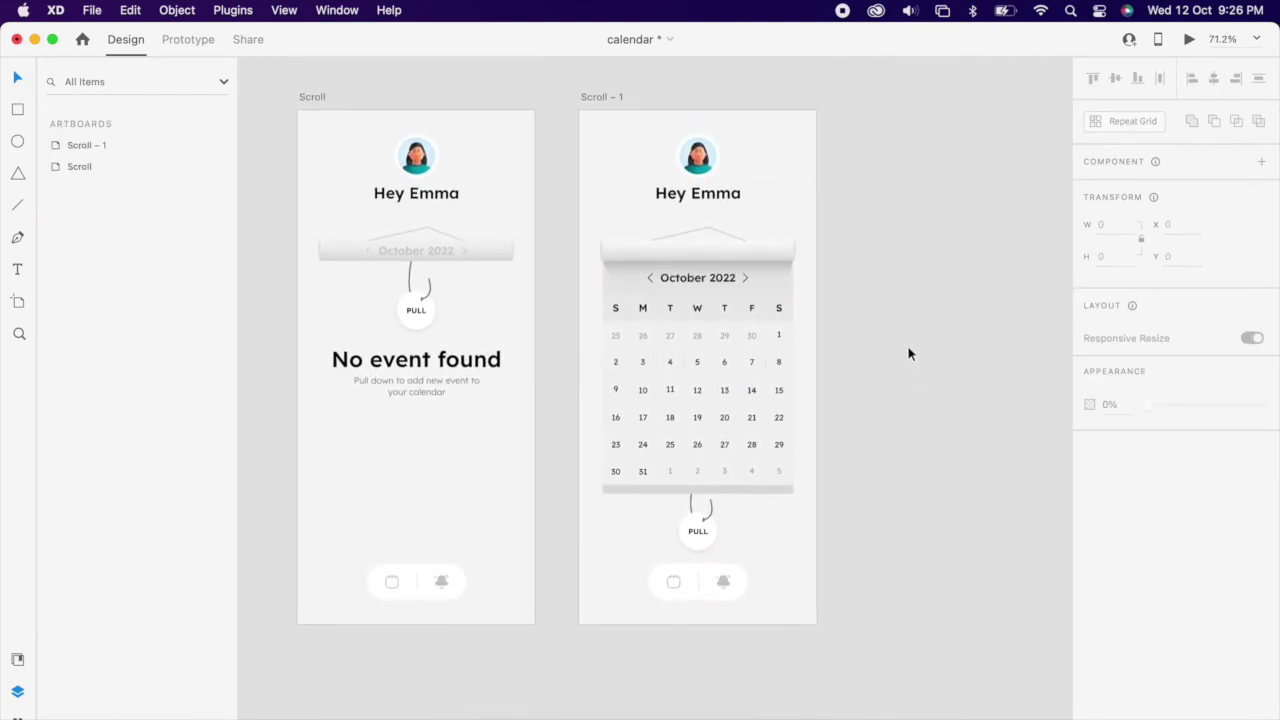
Link the first artboard's PULL badge to Scroll – 1 with a Drag trigger and Auto-Animate, and preview the pull
{"action": "scroll", "coordinate": [907, 299], "scroll_direction": "up", "scroll_amount": 1}
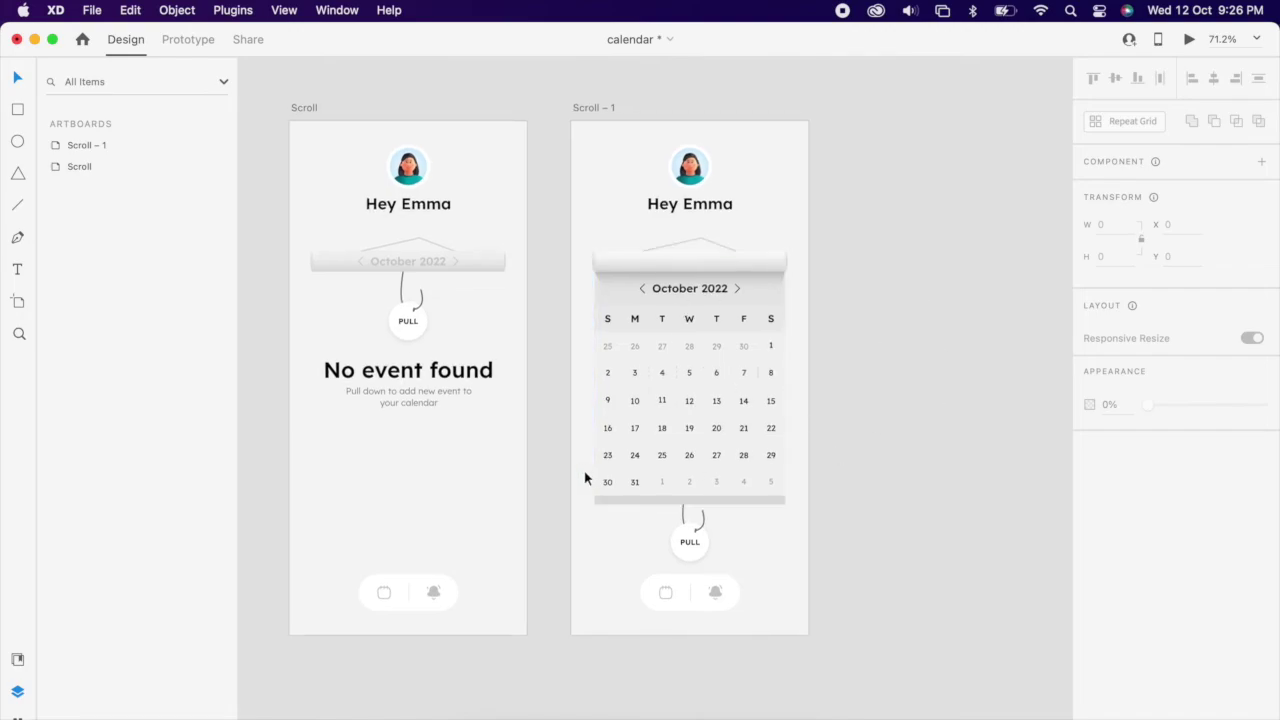
{"action": "left_click", "coordinate": [419, 338]}
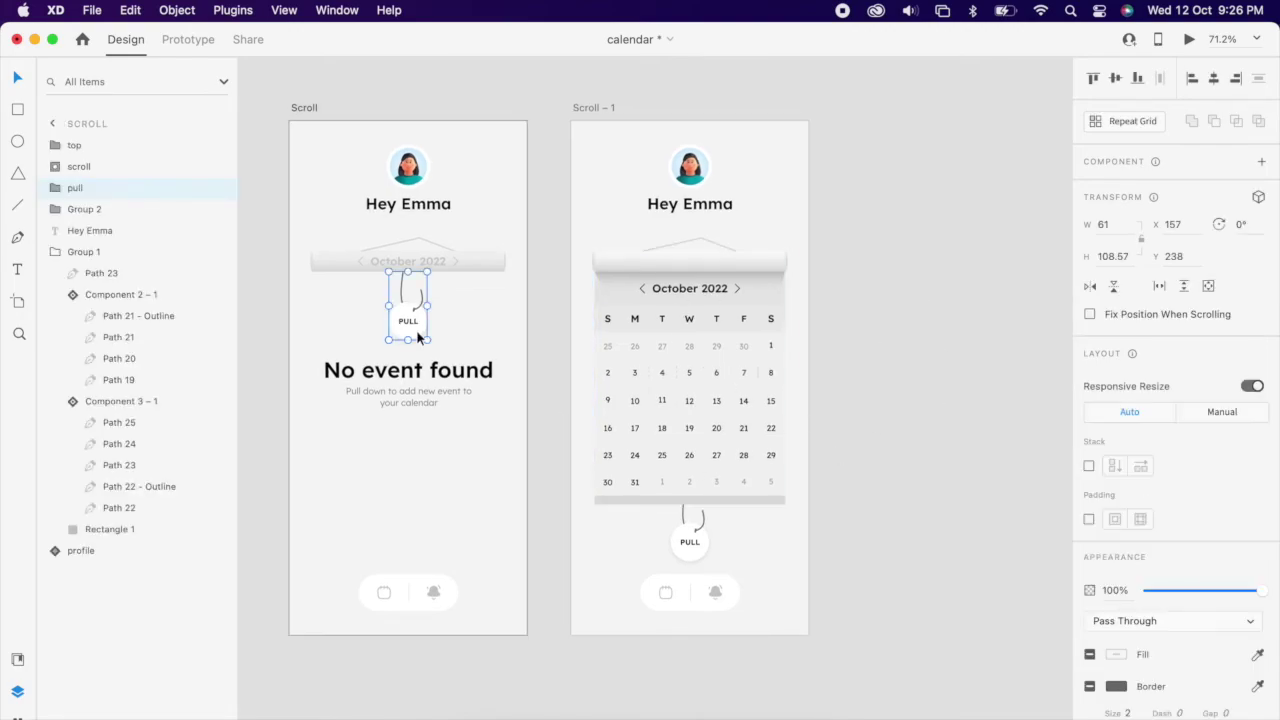
{"action": "left_click", "coordinate": [189, 41]}
{"action": "left_click_drag", "start_coordinate": [428, 307], "coordinate": [606, 418]}
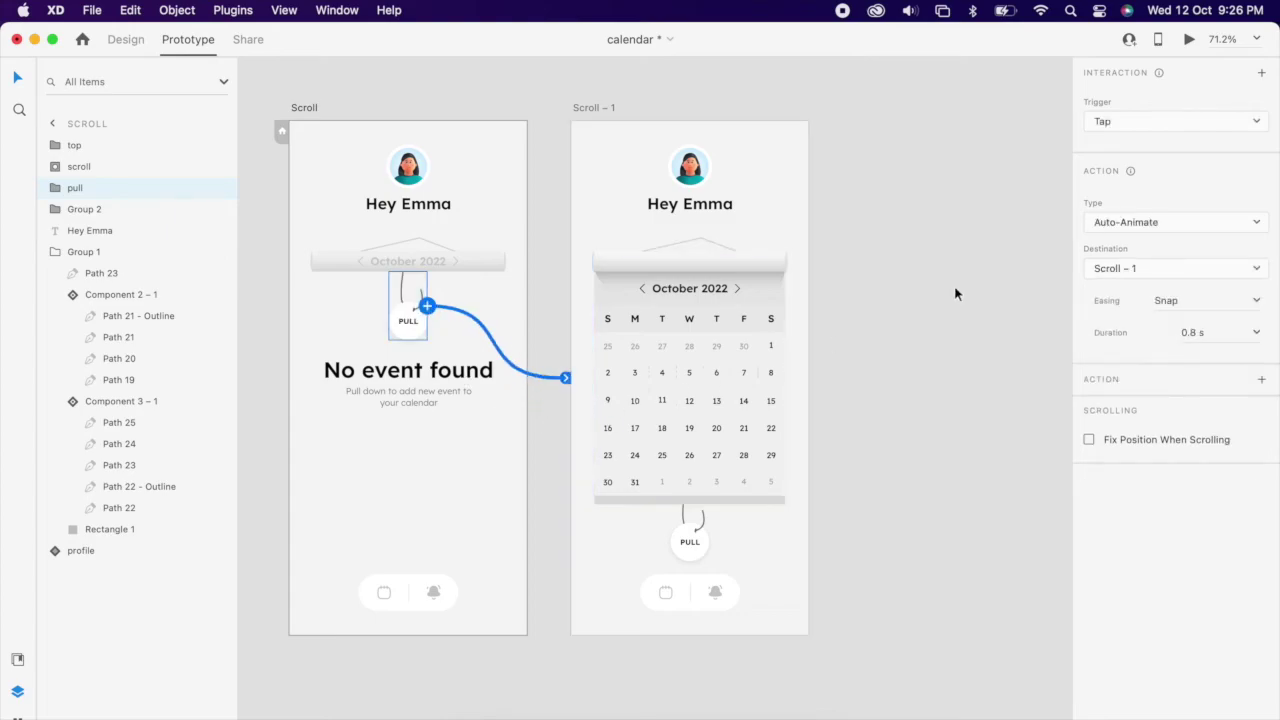
{"action": "left_click", "coordinate": [1135, 121]}
{"action": "left_click", "coordinate": [1133, 146]}
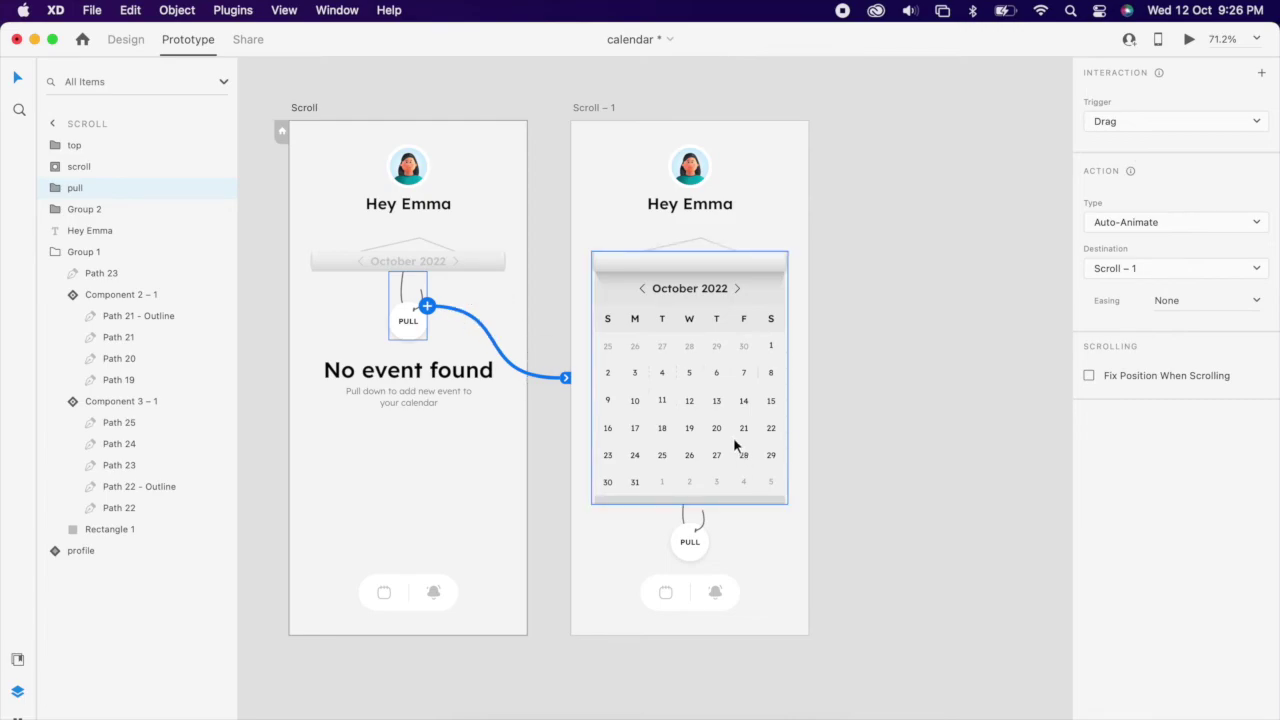
{"action": "left_click", "coordinate": [1187, 41]}
{"action": "left_click_drag", "start_coordinate": [218, 338], "coordinate": [271, 543]}
Link the PULL badge on Scroll – 1 back to Scroll with a Tap trigger and Auto-Animate, and open its easing options
{"action": "left_click", "coordinate": [698, 545]}
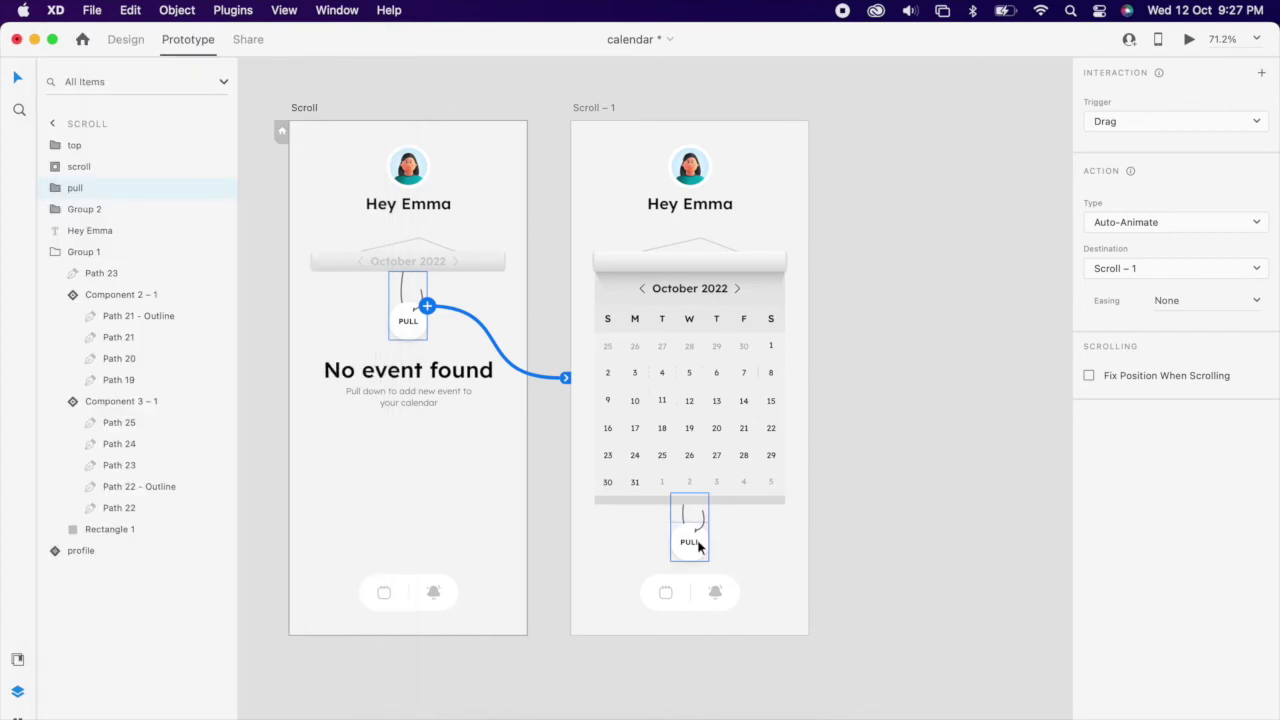
{"action": "double_click", "coordinate": [698, 545]}
{"action": "left_click", "coordinate": [704, 546]}
{"action": "left_click_drag", "start_coordinate": [709, 527], "coordinate": [480, 356]}
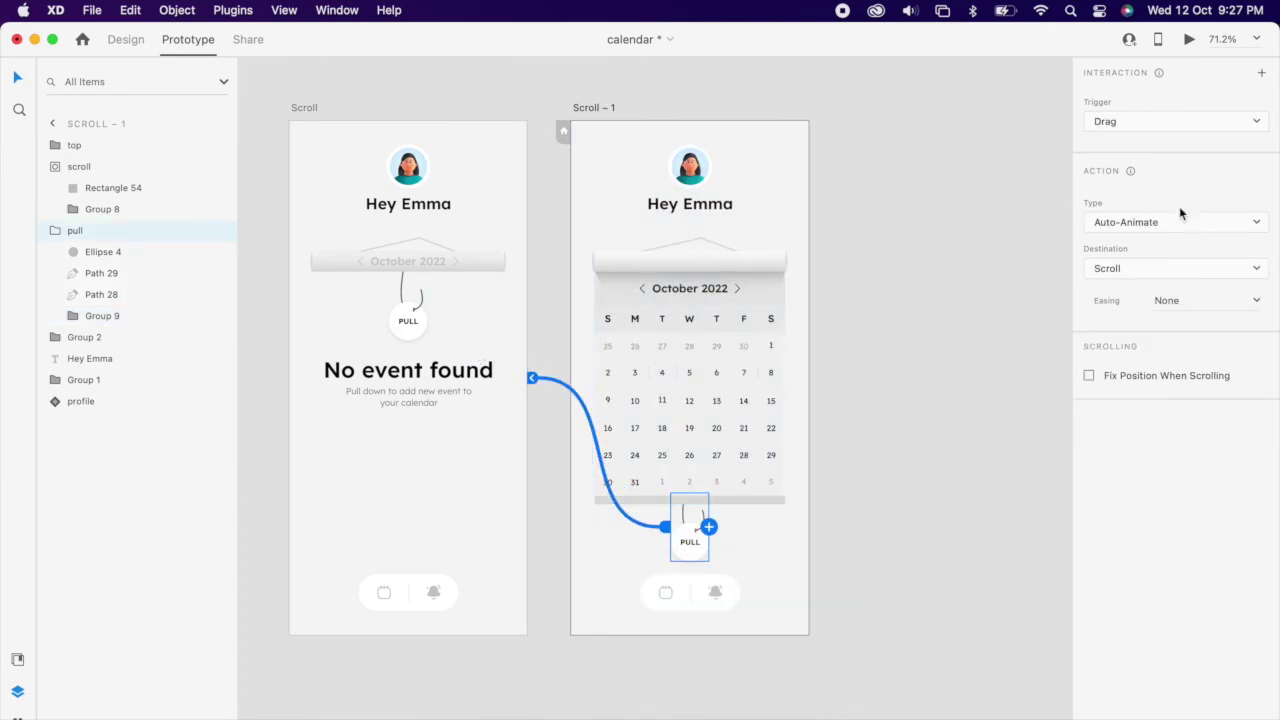
{"action": "left_click", "coordinate": [1129, 121]}
{"action": "left_click", "coordinate": [1109, 106]}
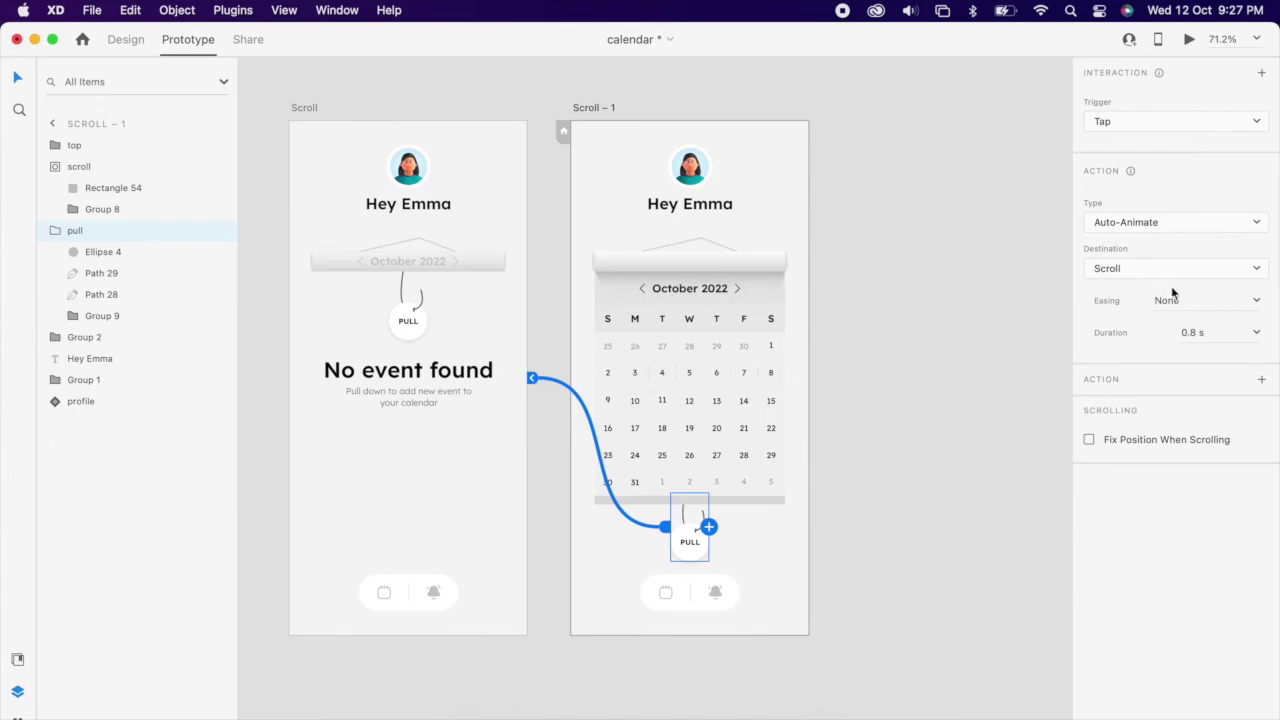
{"action": "left_click", "coordinate": [1257, 301]}
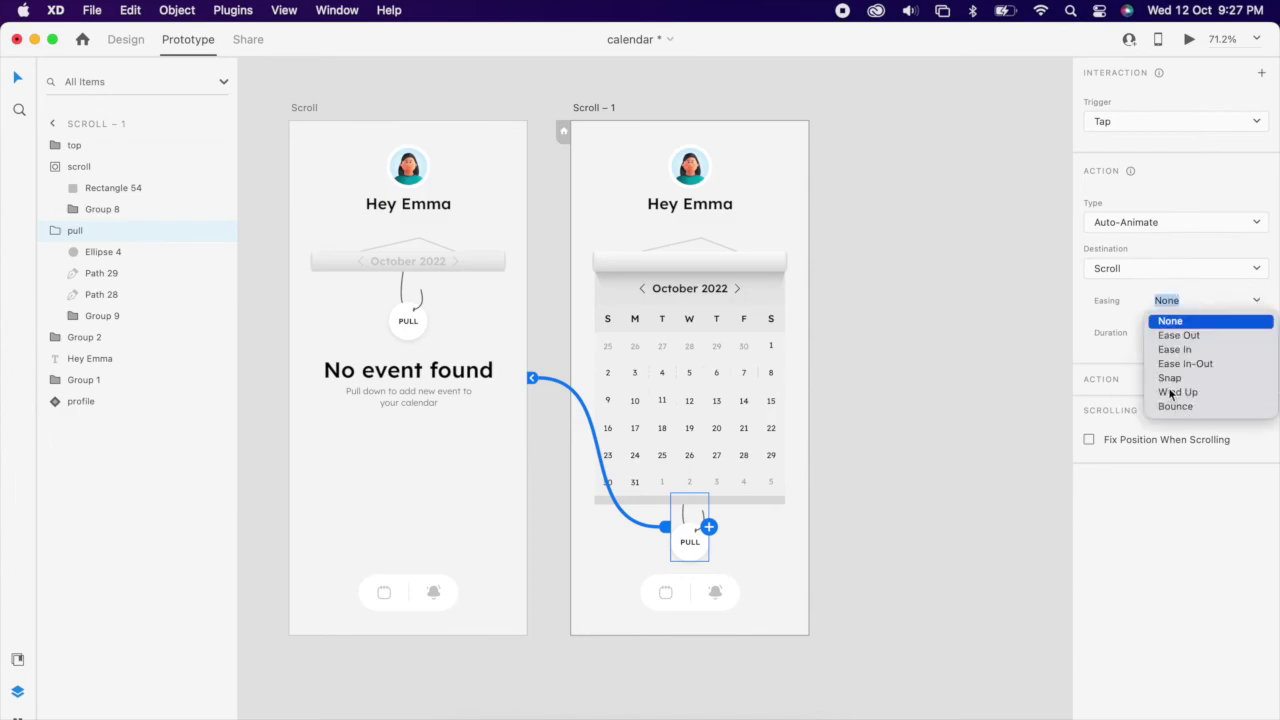